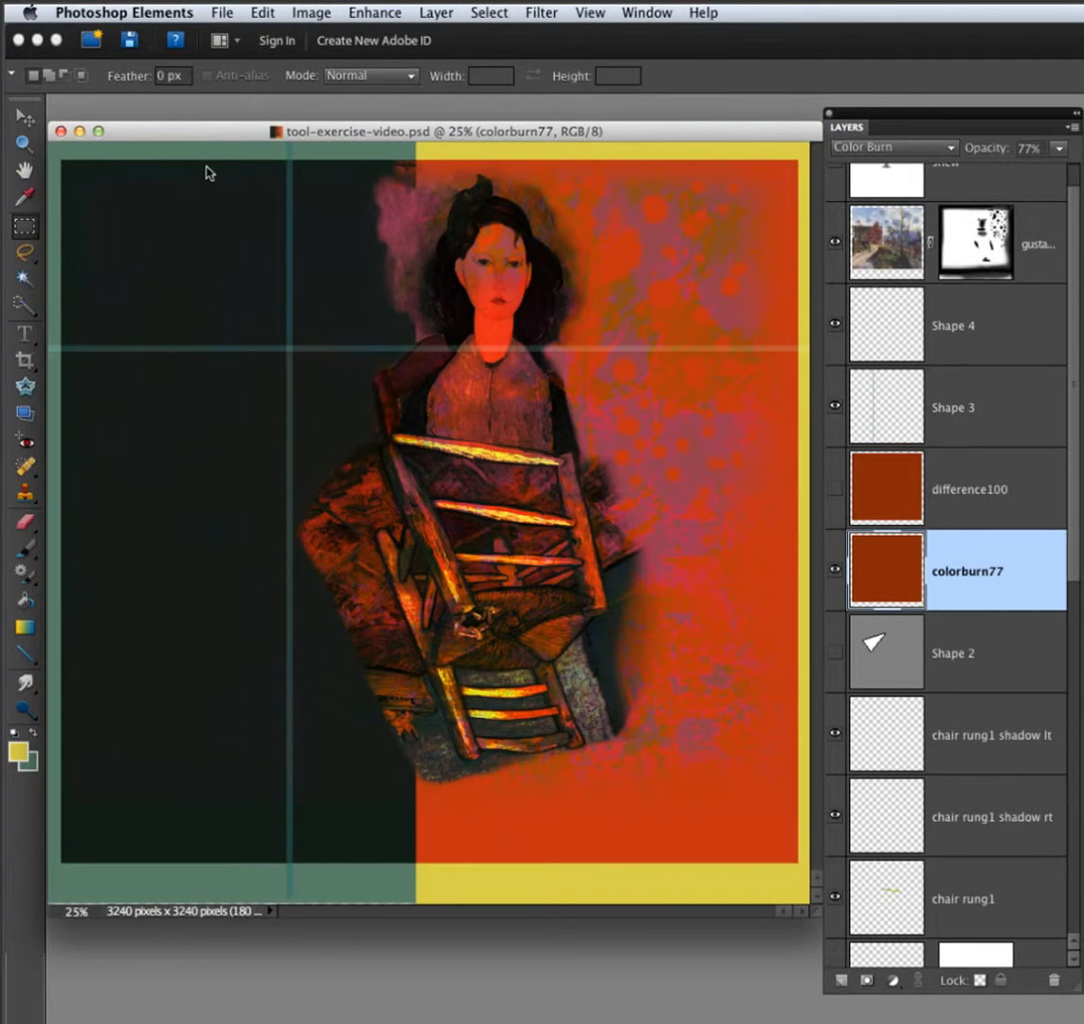
Add a new layer above the masked gustave-louiseau painting layer and name it reflection
{"action": "left_click", "coordinate": [23, 143]}
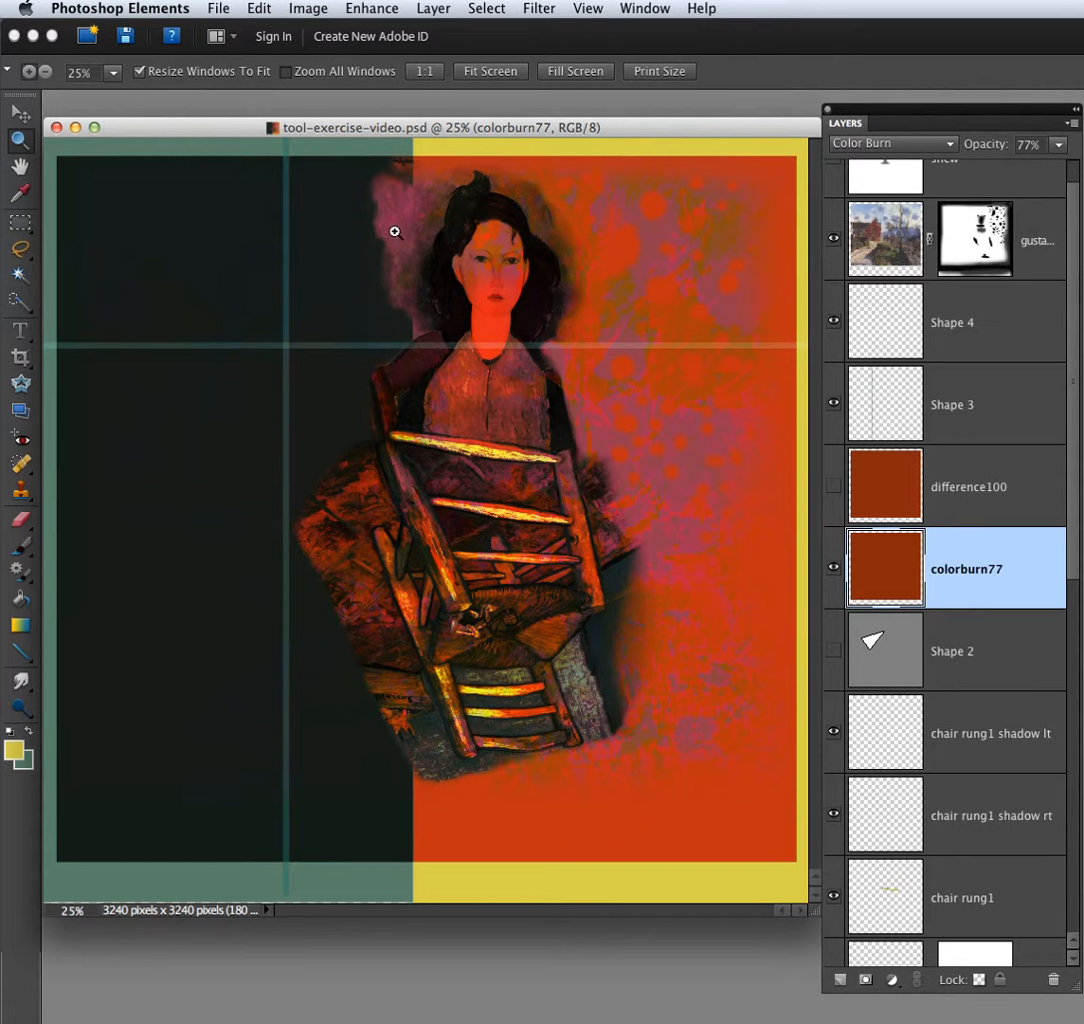
{"action": "left_click", "coordinate": [316, 204], "text": "alt"}
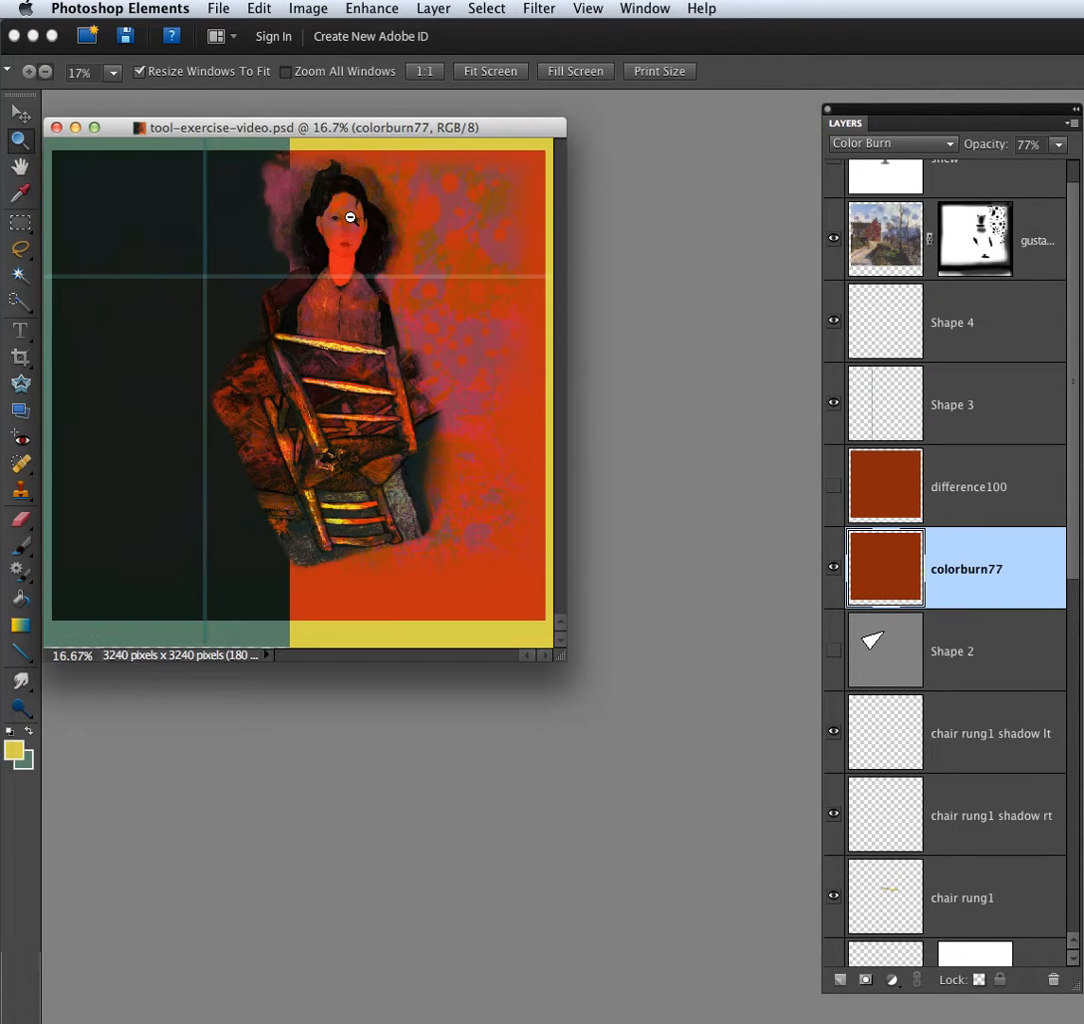
{"action": "left_click", "coordinate": [248, 197], "text": "alt"}
{"action": "left_click_drag", "start_coordinate": [424, 533], "coordinate": [770, 965]}
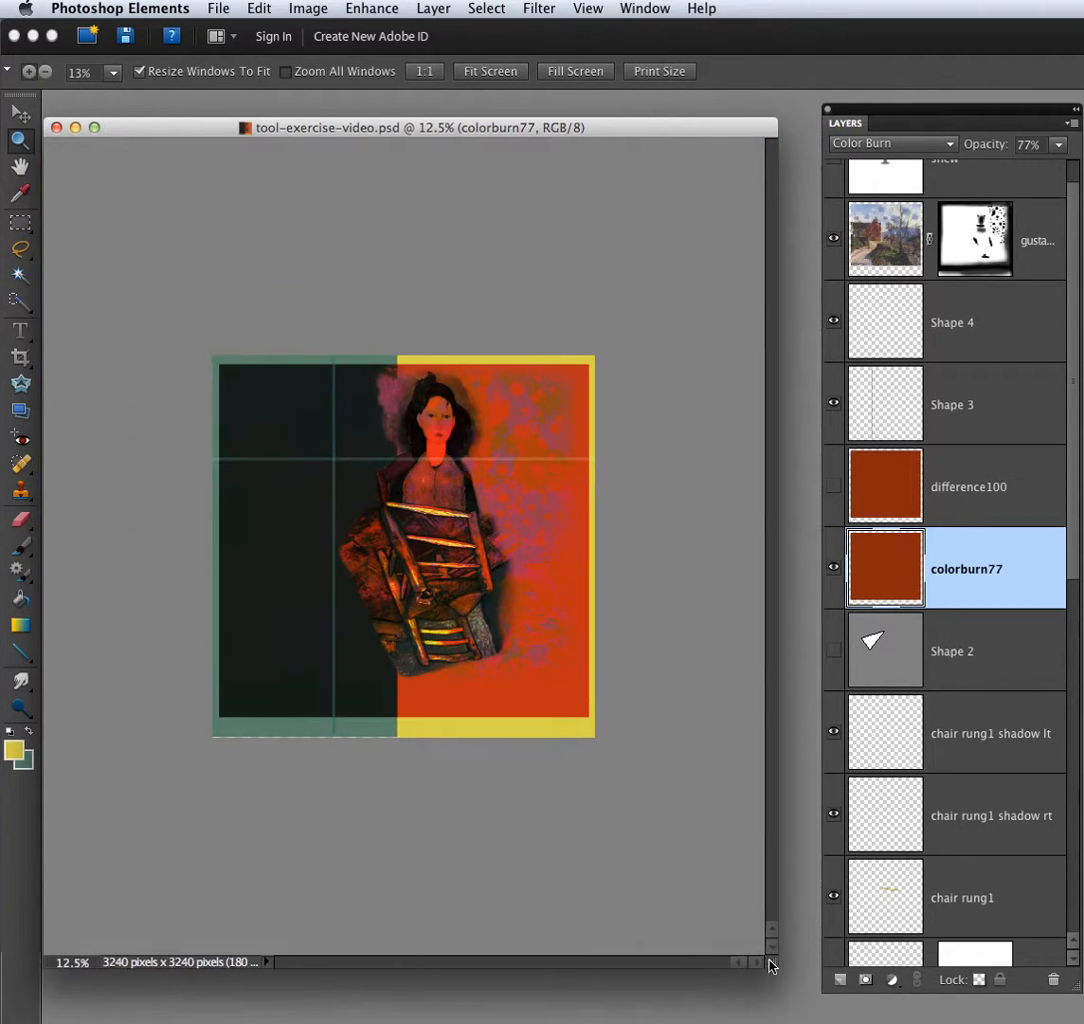
{"action": "scroll", "coordinate": [986, 379], "scroll_direction": "up", "scroll_amount": 1}
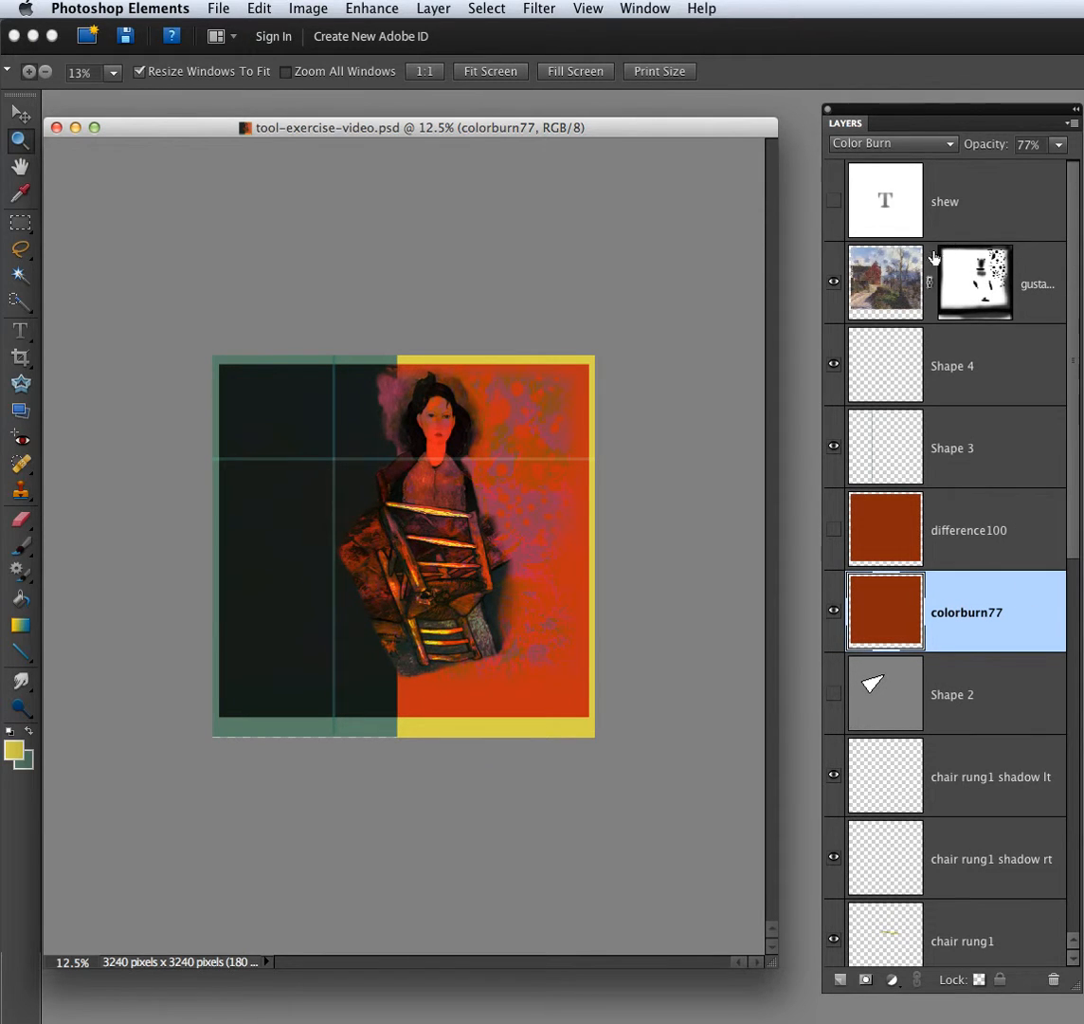
{"action": "left_click", "coordinate": [934, 258]}
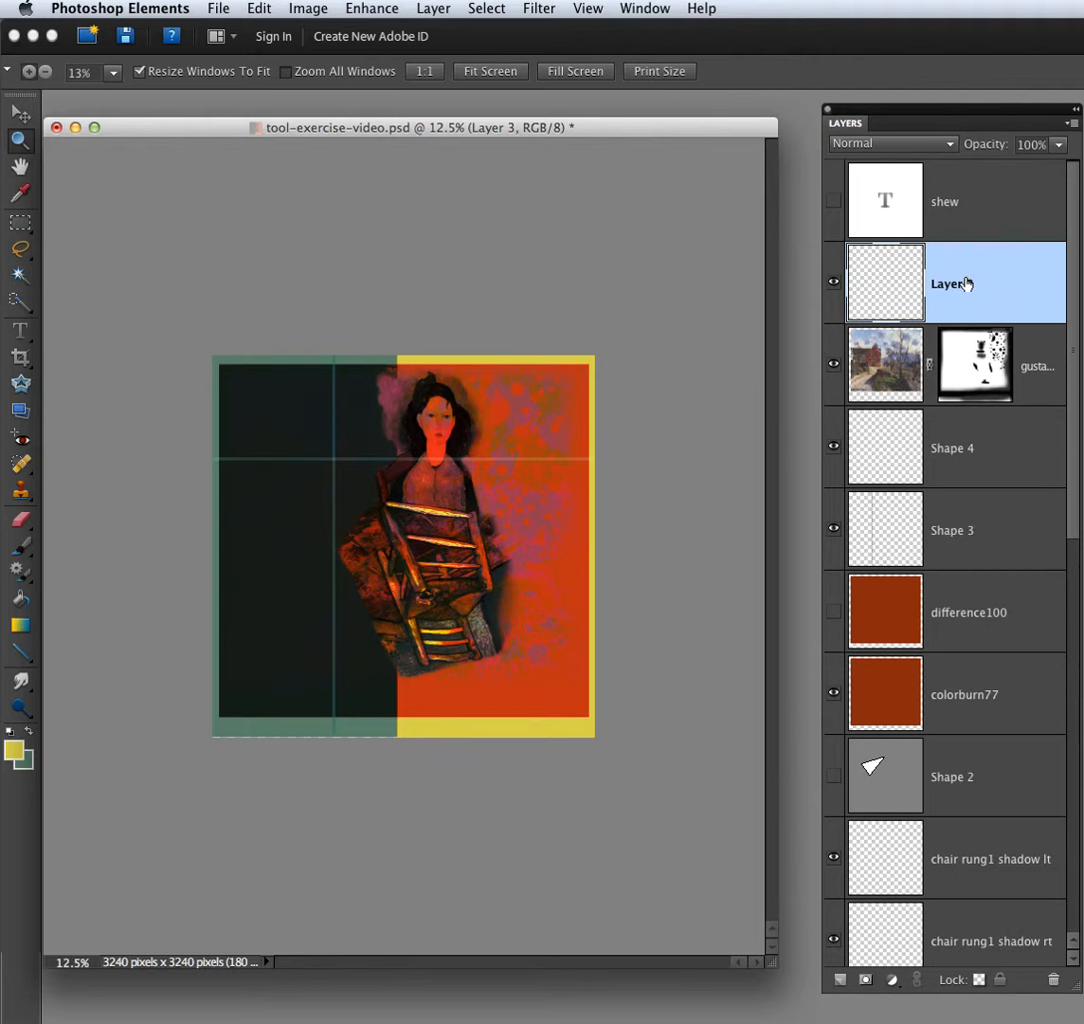
{"action": "double_click", "coordinate": [948, 282]}
{"action": "type", "text": "reflection"}
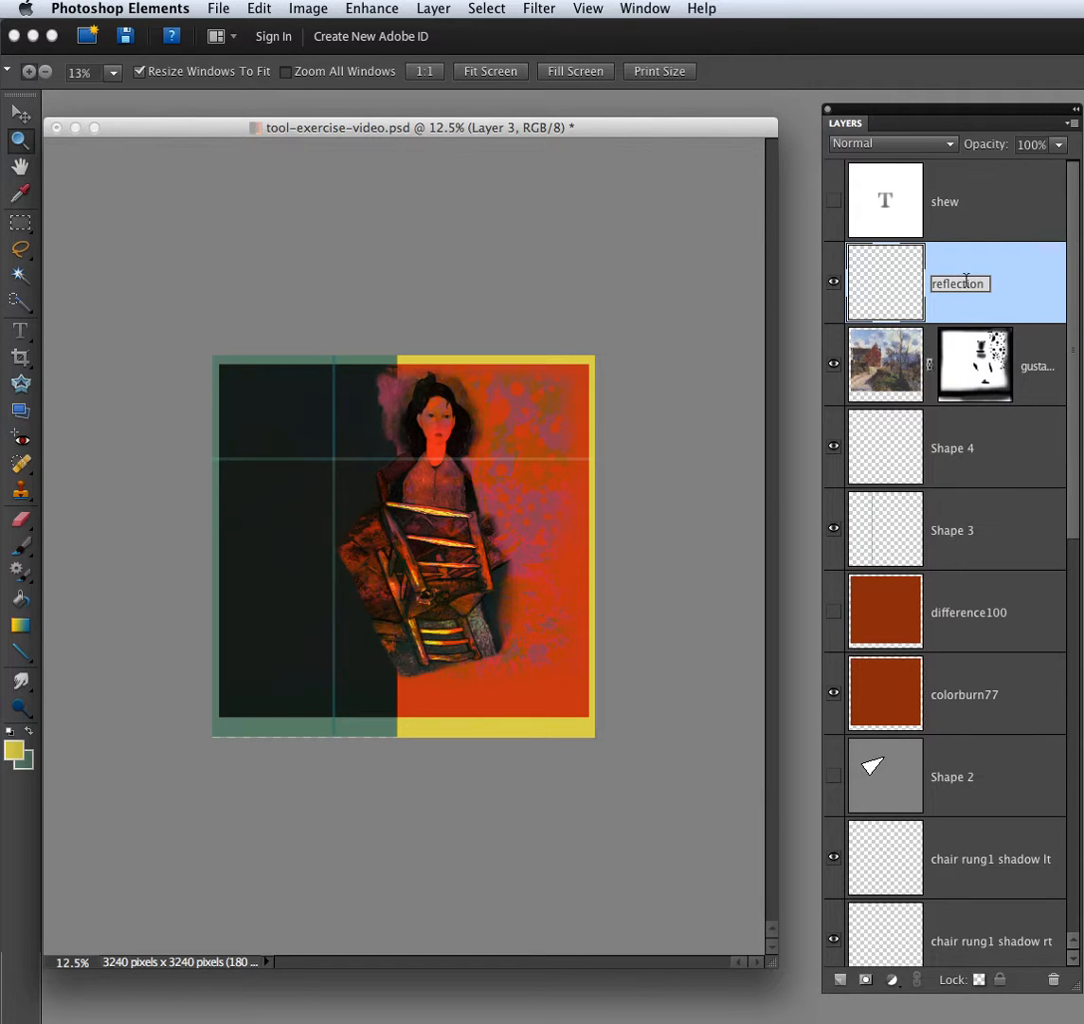
{"action": "key", "text": "Return"}
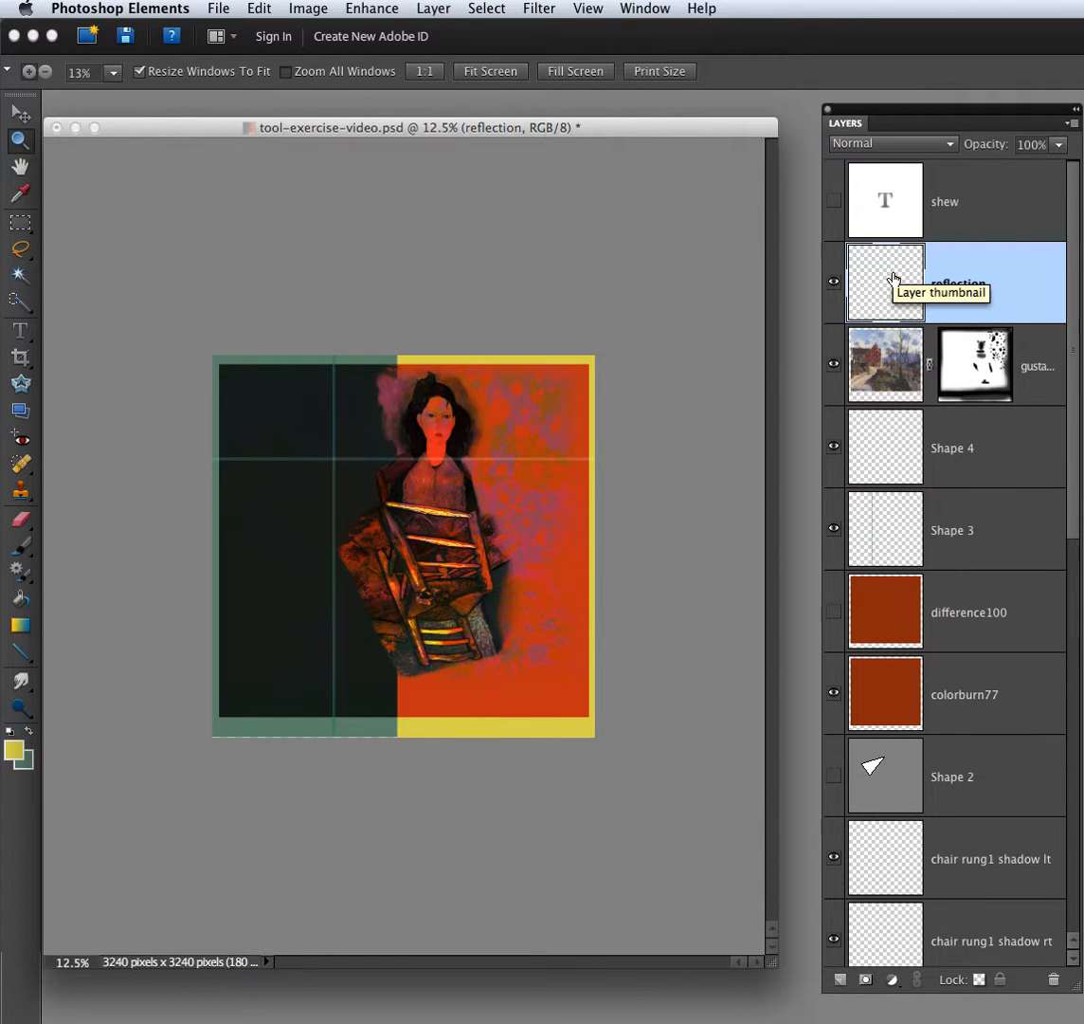
Paste the copied artwork into the reflection layer and flip that layer vertically
{"action": "key", "text": "super+v"}
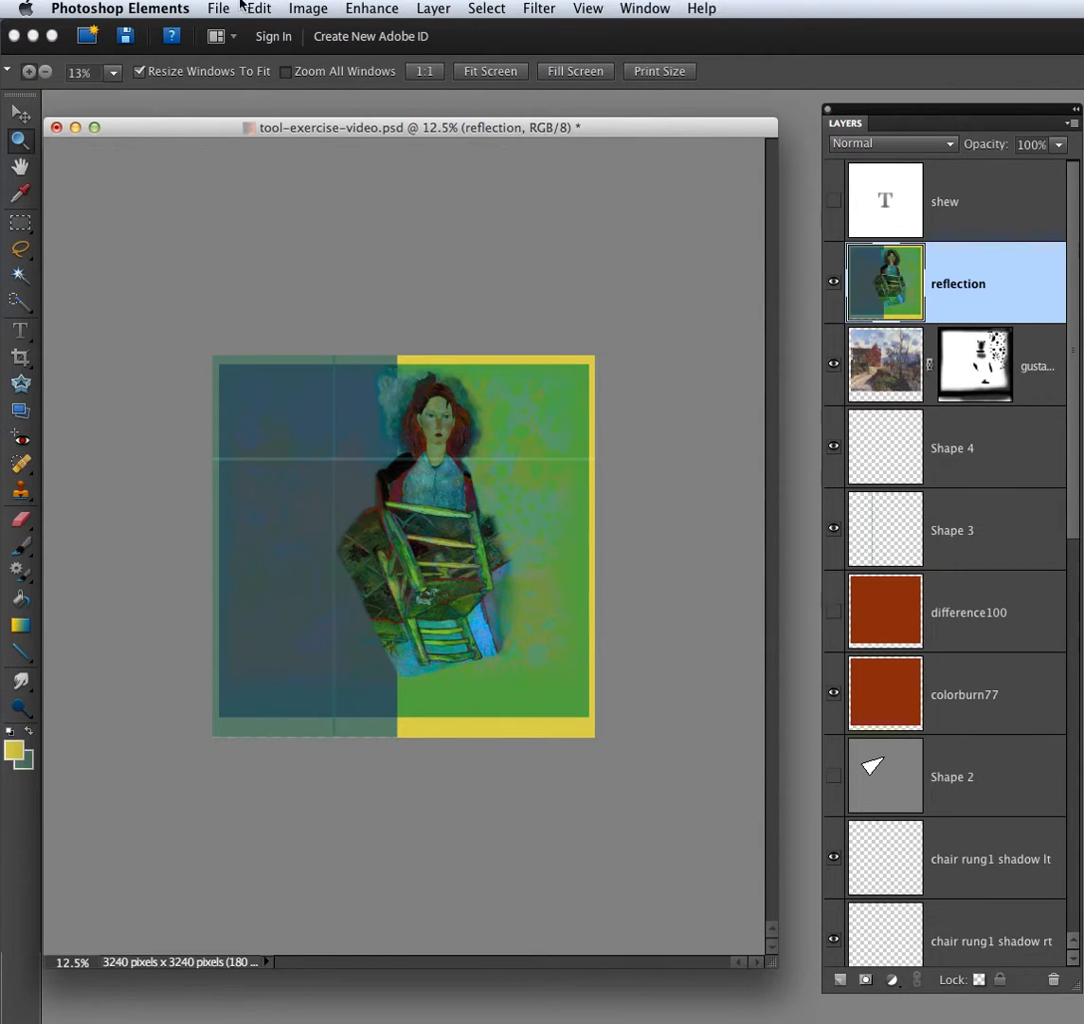
{"action": "left_click", "coordinate": [309, 8]}
{"action": "mouse_move", "coordinate": [332, 30]}
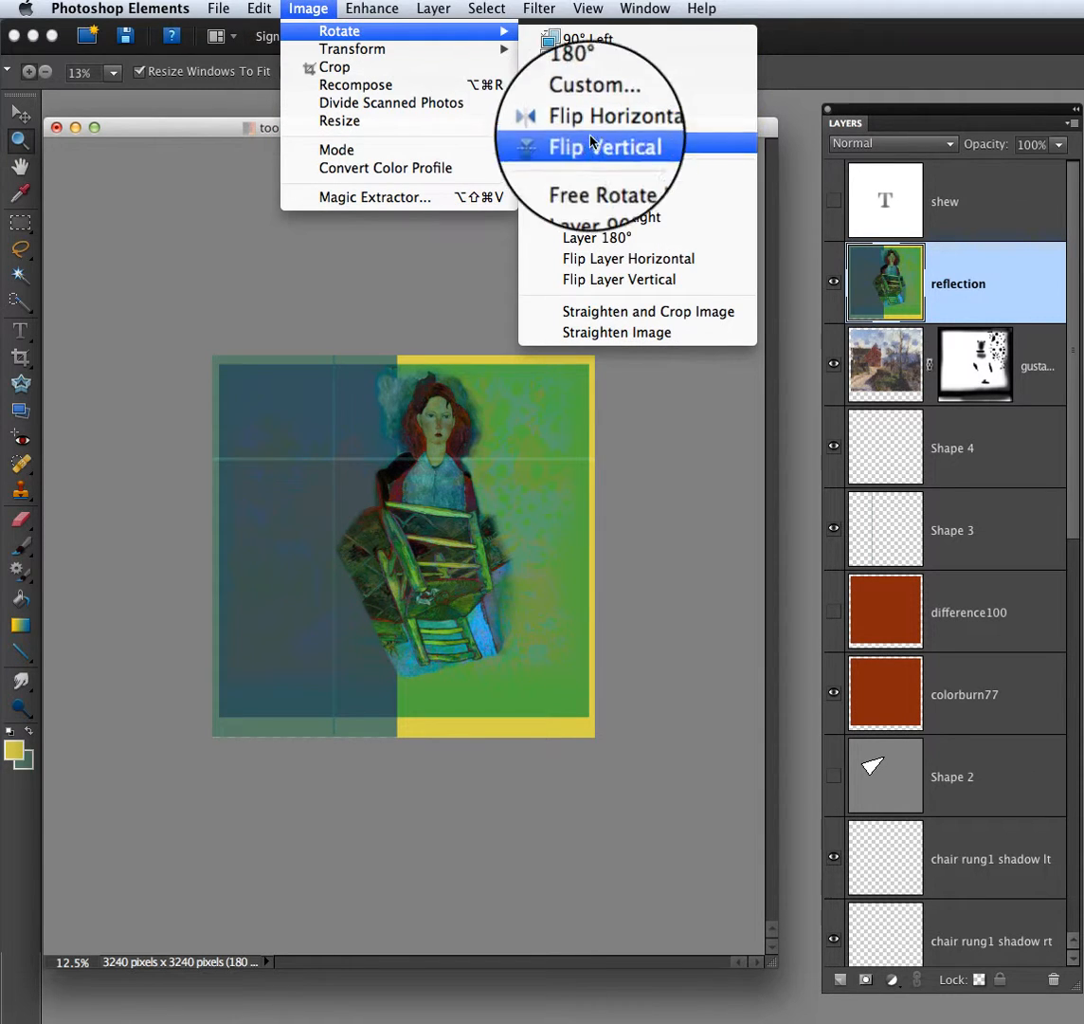
{"action": "left_click", "coordinate": [596, 281]}
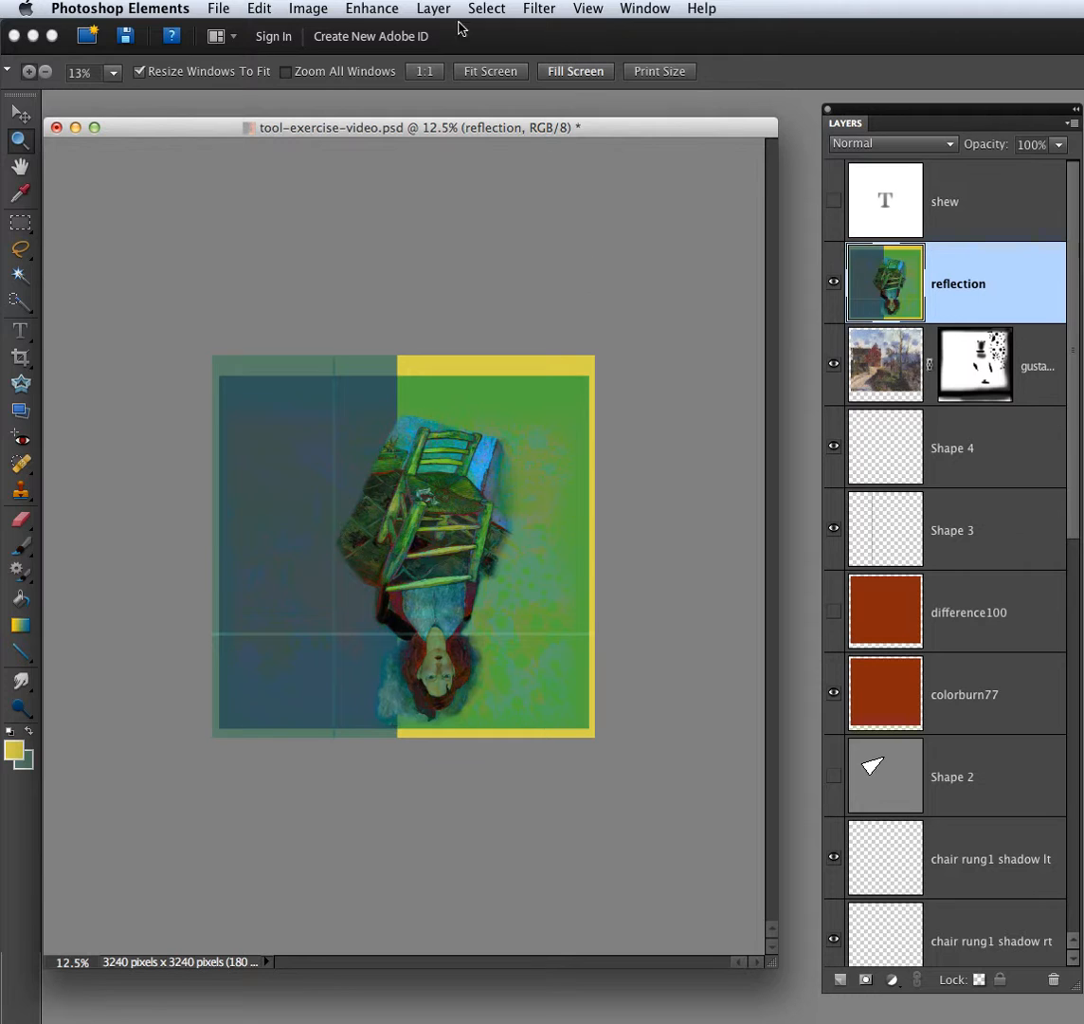
Extend the canvas downward to a height of 6480 pixels, anchoring the existing image at the top centre
{"action": "left_click", "coordinate": [309, 8]}
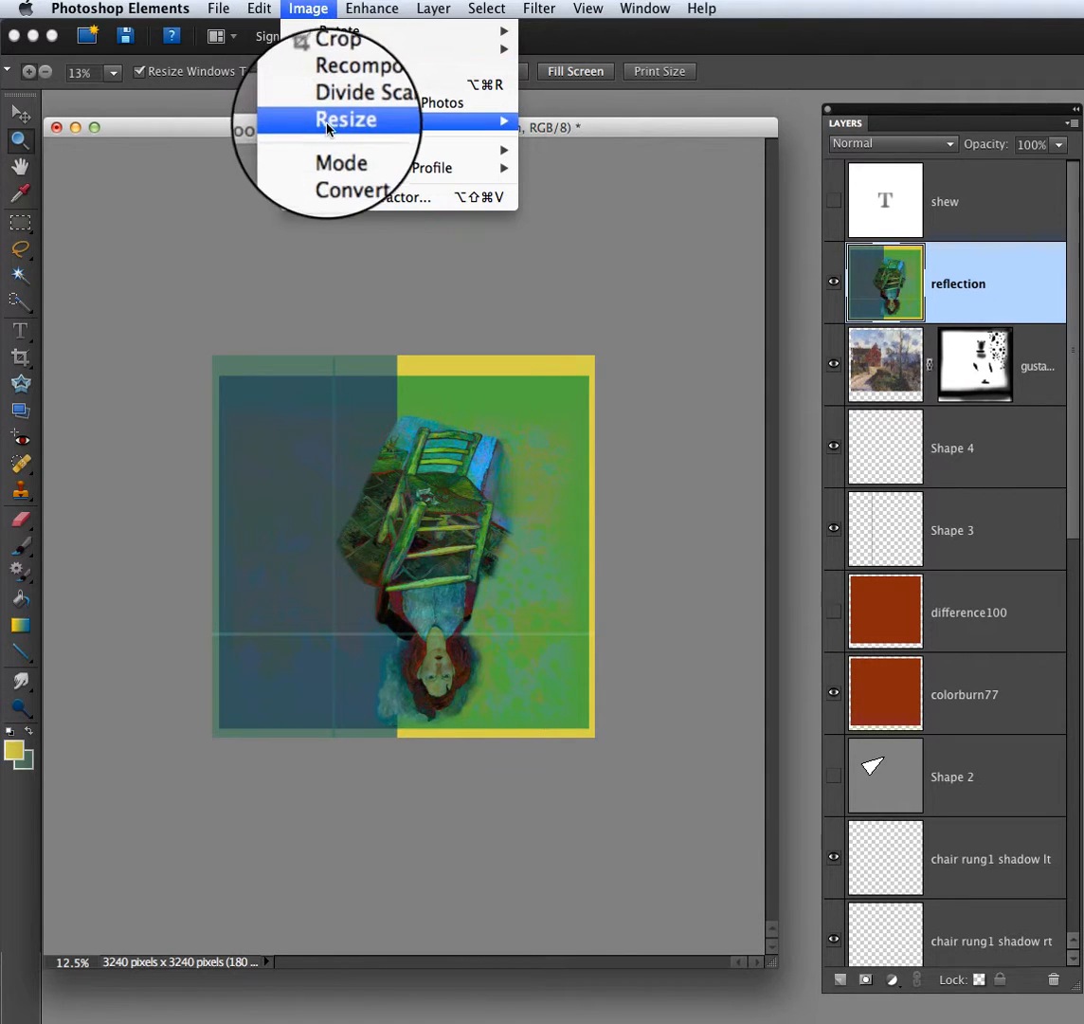
{"action": "mouse_move", "coordinate": [351, 121]}
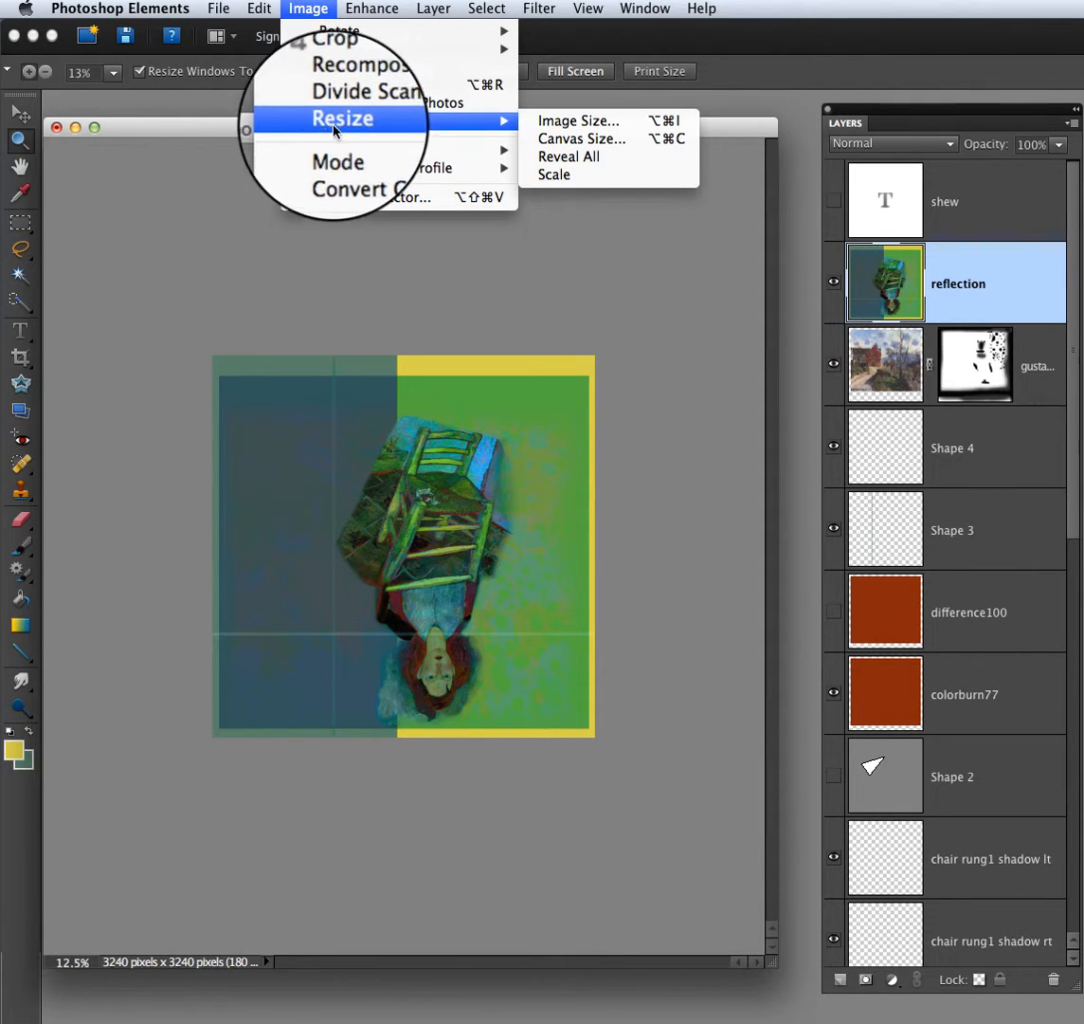
{"action": "left_click", "coordinate": [554, 144]}
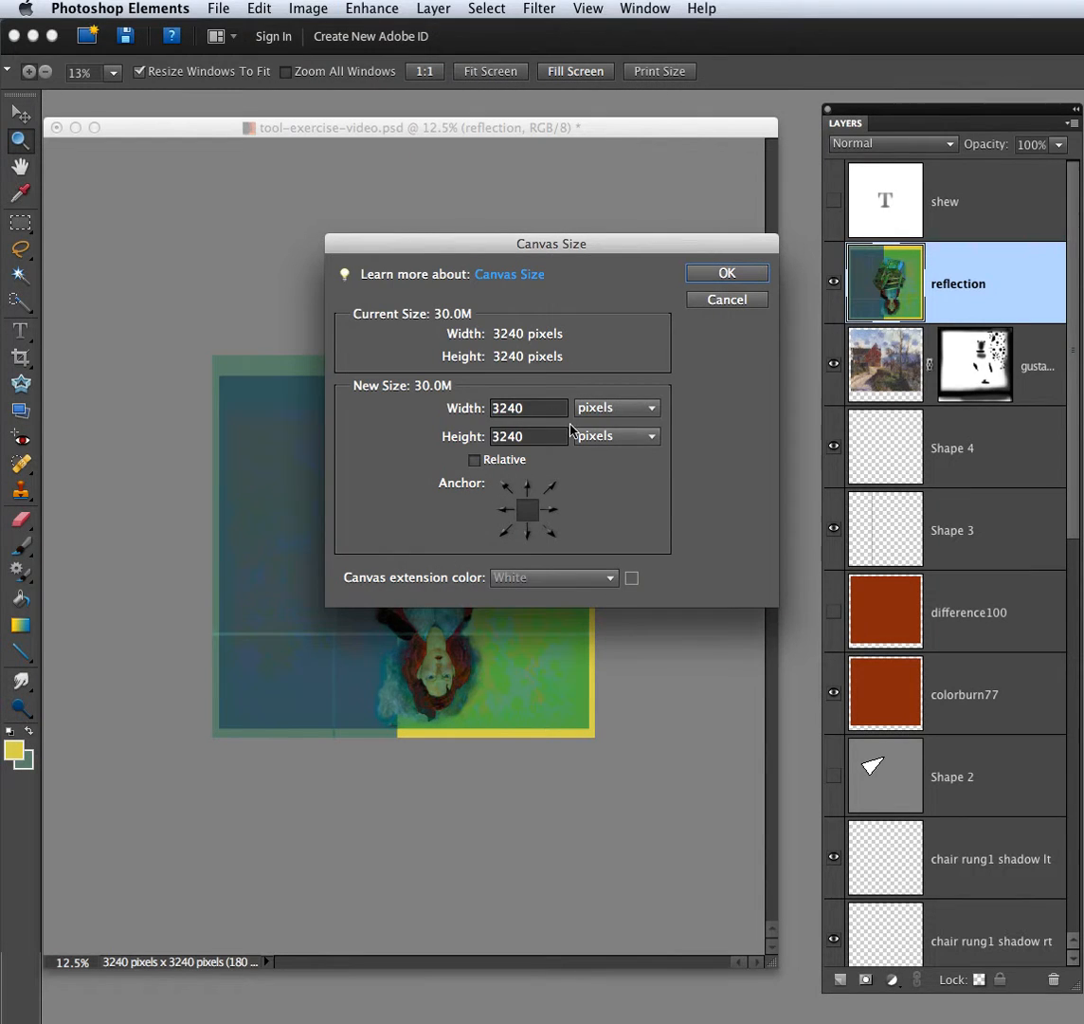
{"action": "left_click", "coordinate": [493, 436]}
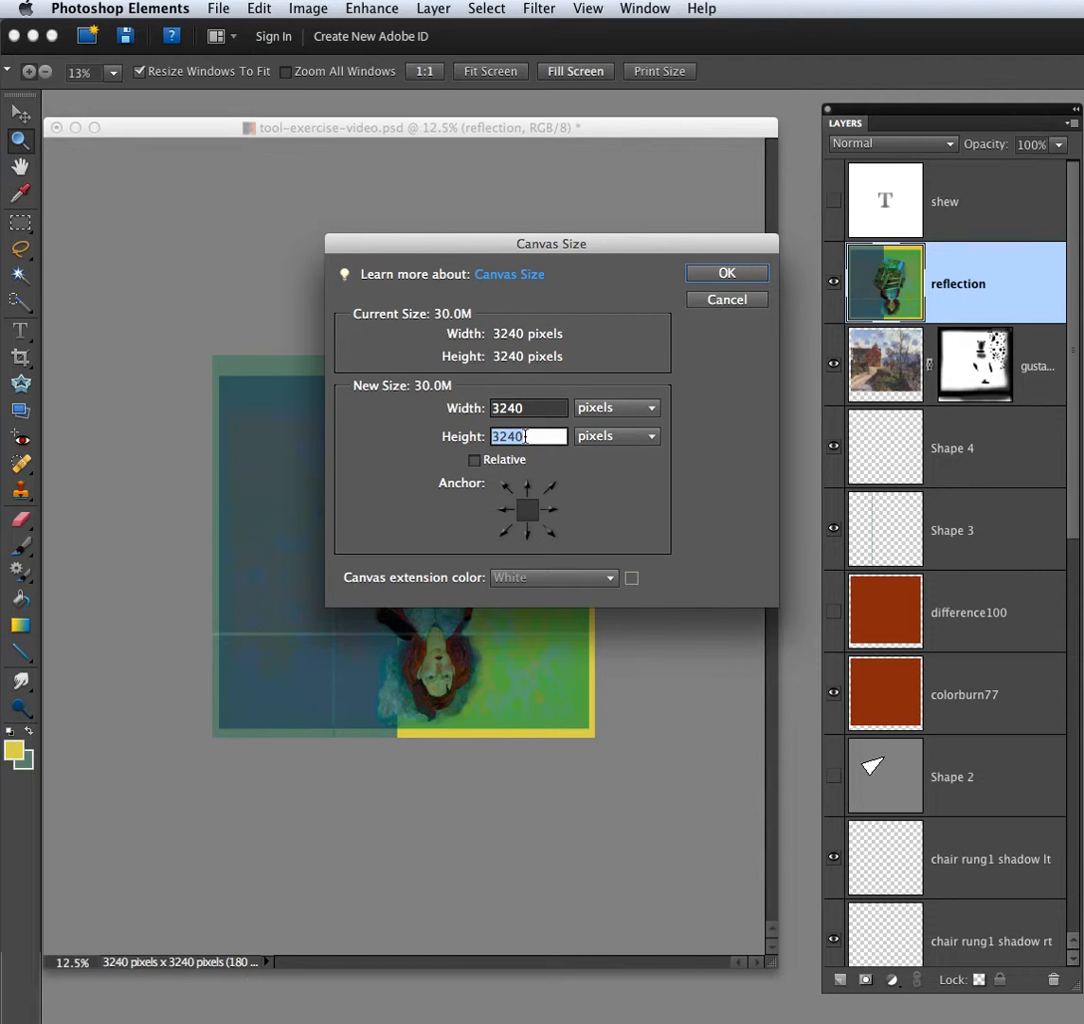
{"action": "type", "text": "6480"}
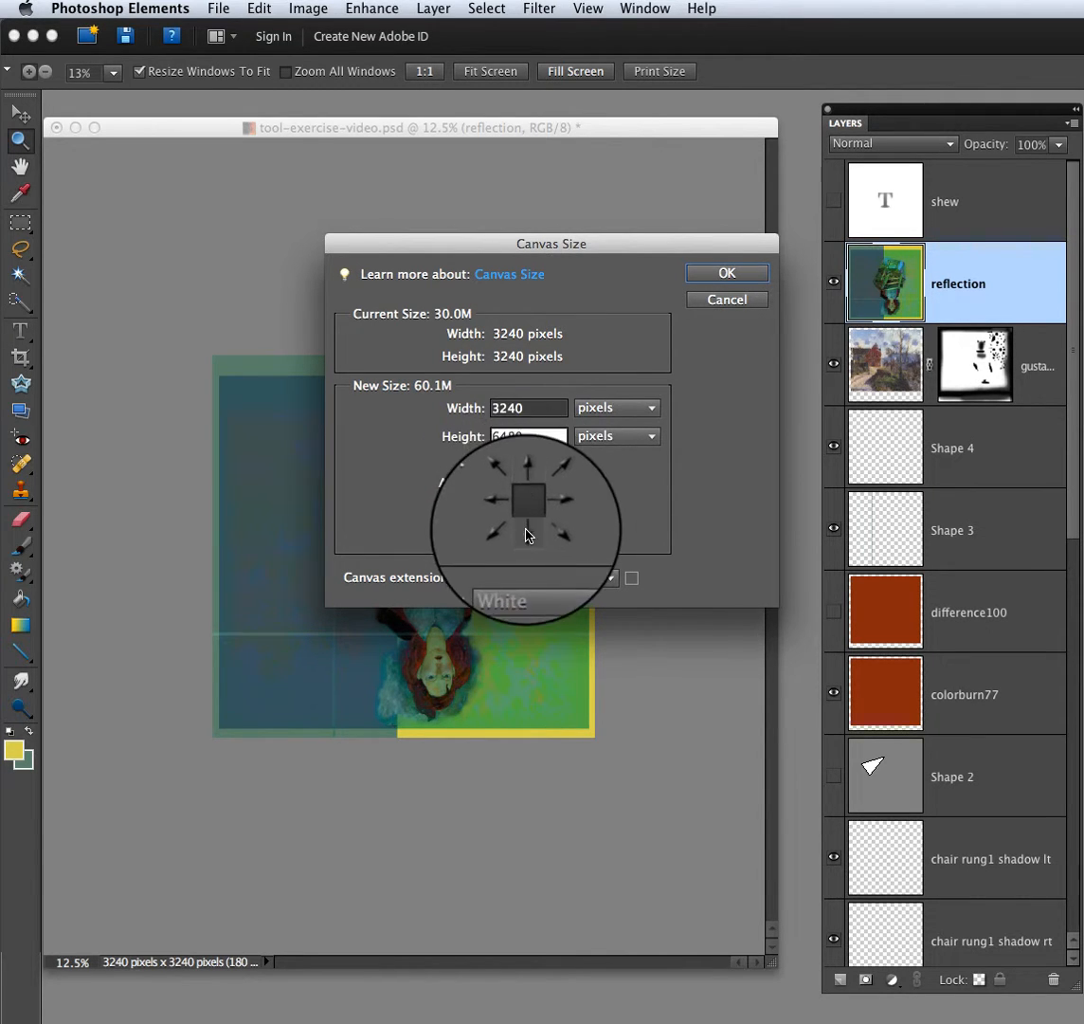
{"action": "left_click", "coordinate": [528, 489]}
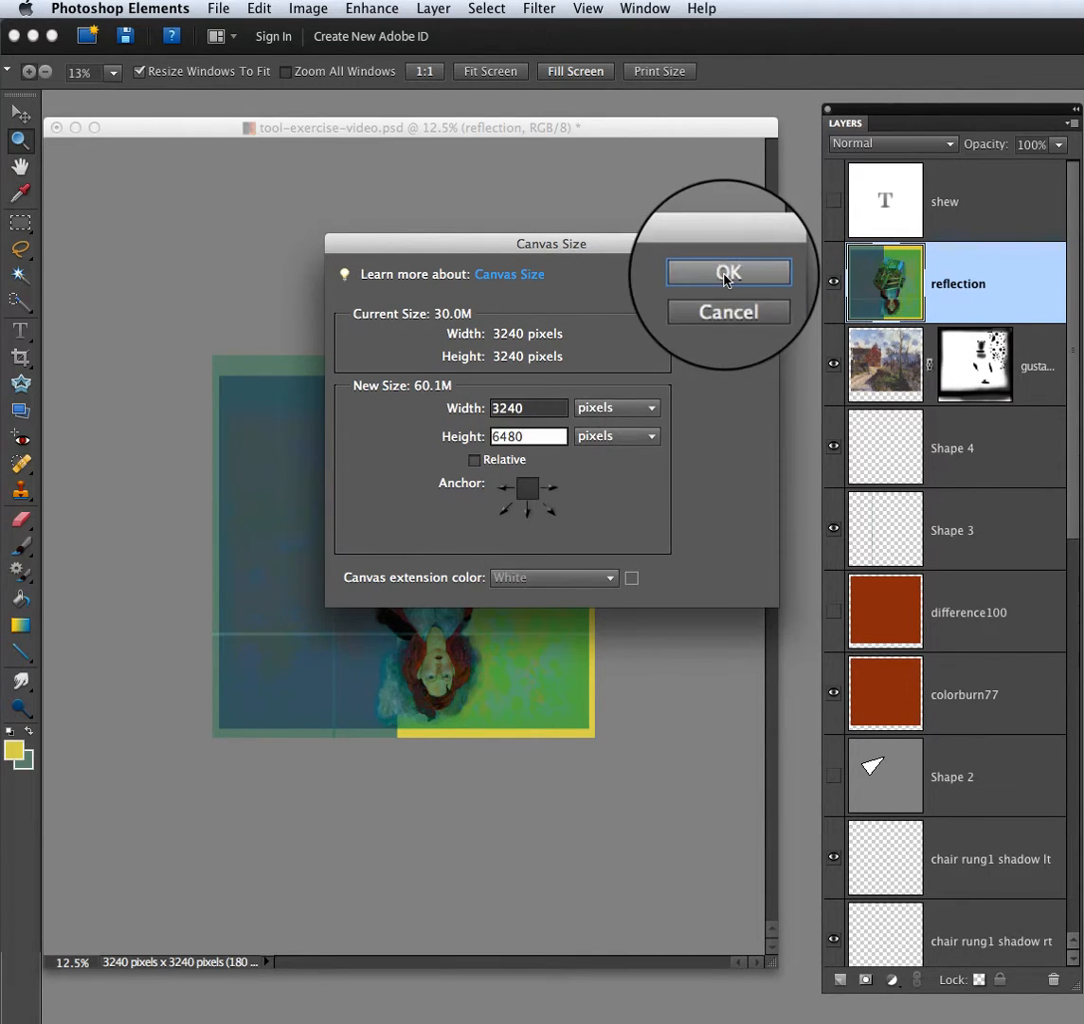
{"action": "left_click", "coordinate": [726, 273]}
Move the flipped reflection directly below the original picture and flare its lower edge with a Perspective transform to about 323% width
{"action": "left_click", "coordinate": [21, 113]}
{"action": "left_click_drag", "start_coordinate": [319, 232], "coordinate": [332, 611]}
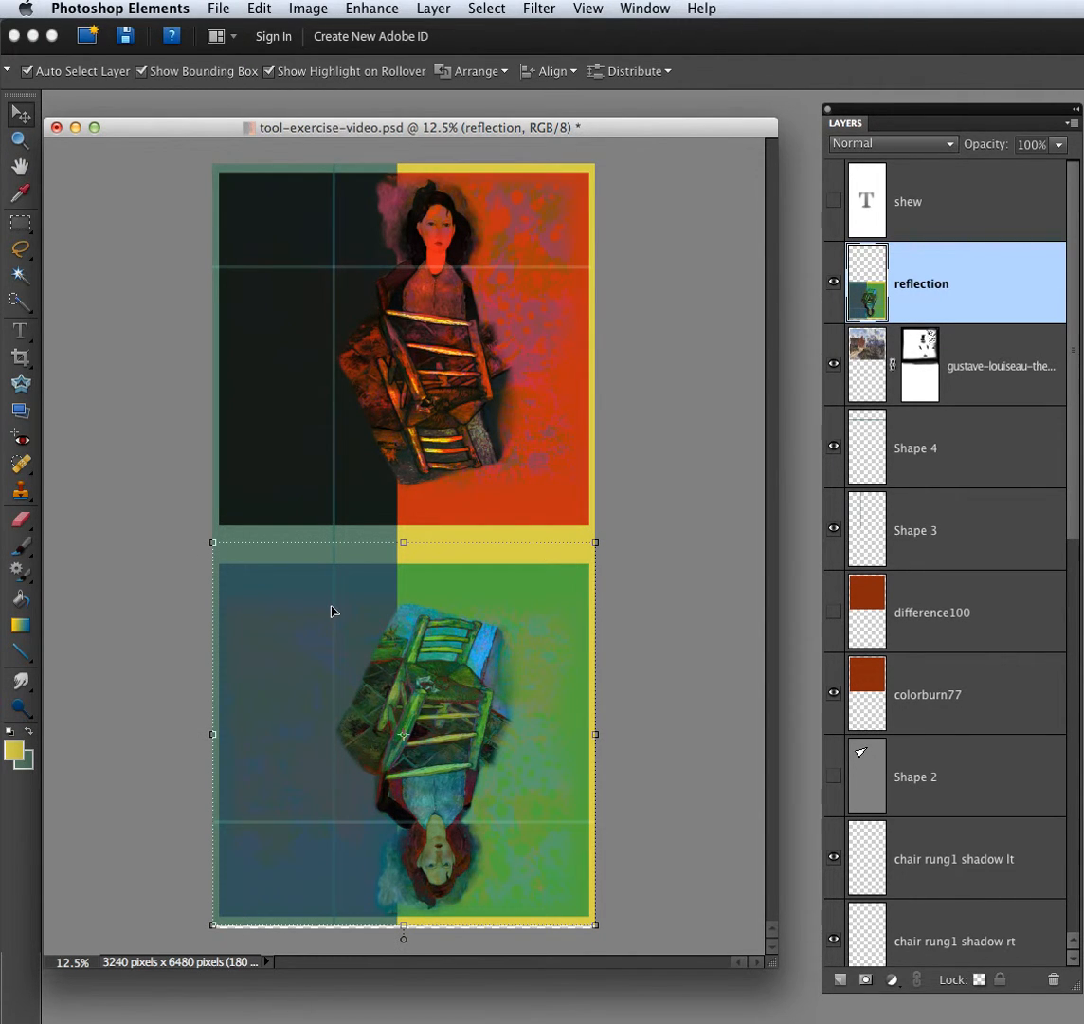
{"action": "left_click", "coordinate": [321, 9]}
{"action": "mouse_move", "coordinate": [331, 52]}
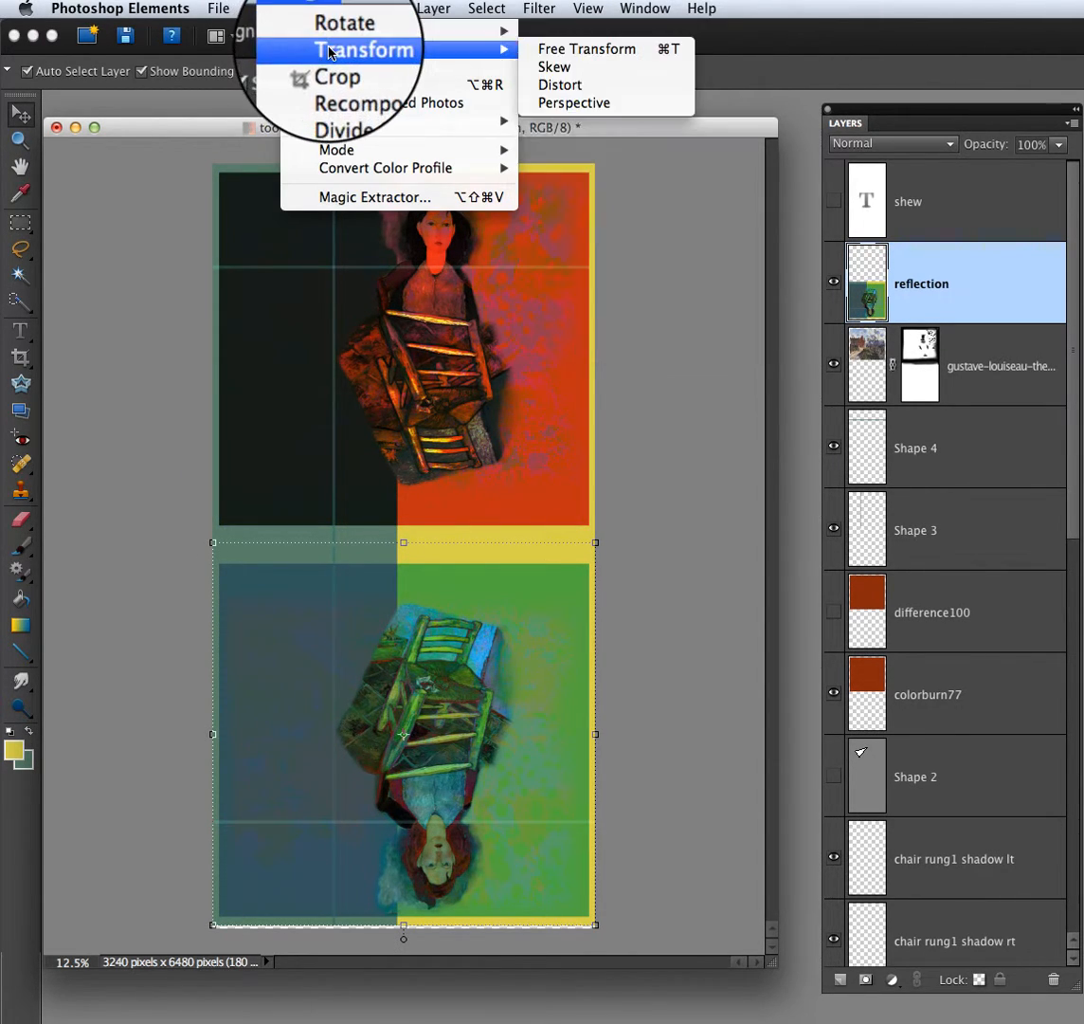
{"action": "left_click", "coordinate": [559, 102]}
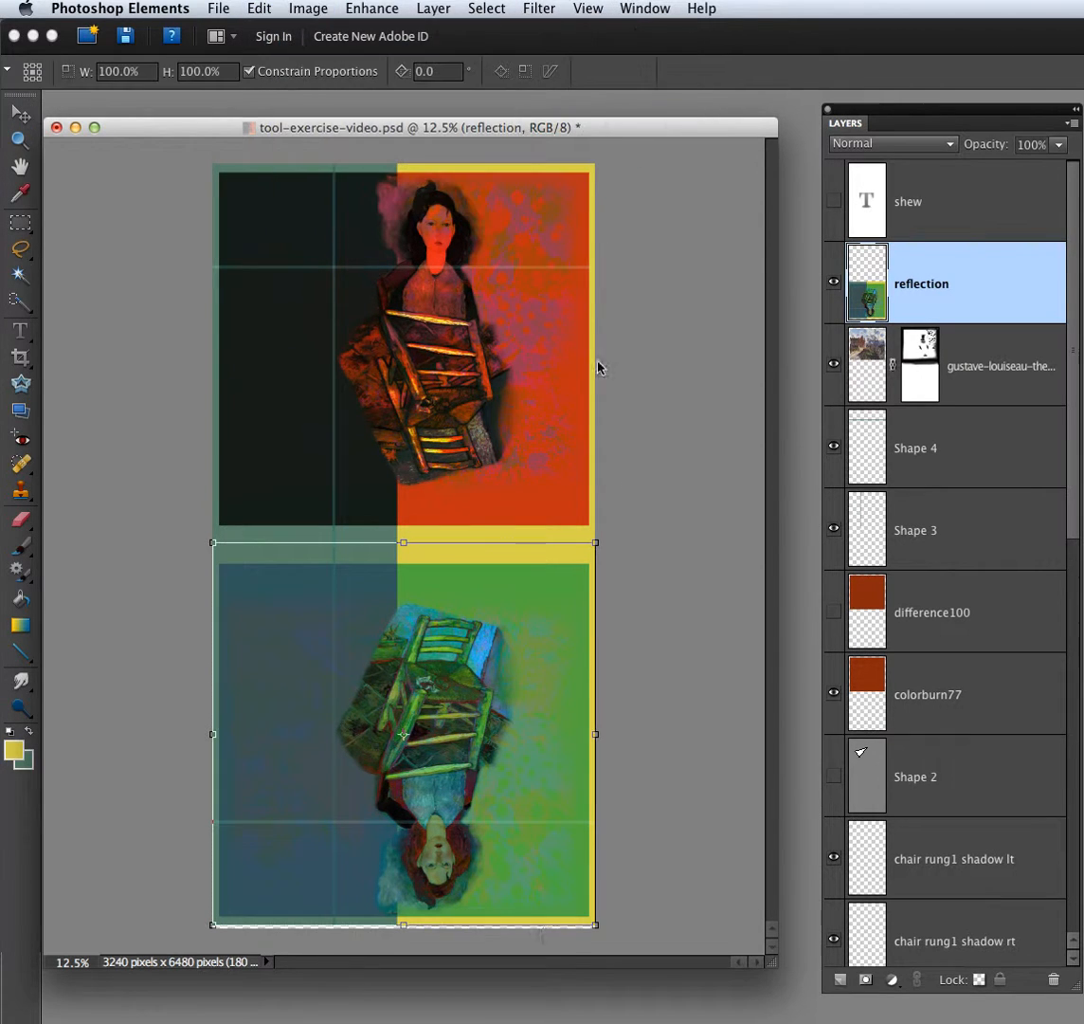
{"action": "left_click_drag", "start_coordinate": [598, 928], "coordinate": [763, 925]}
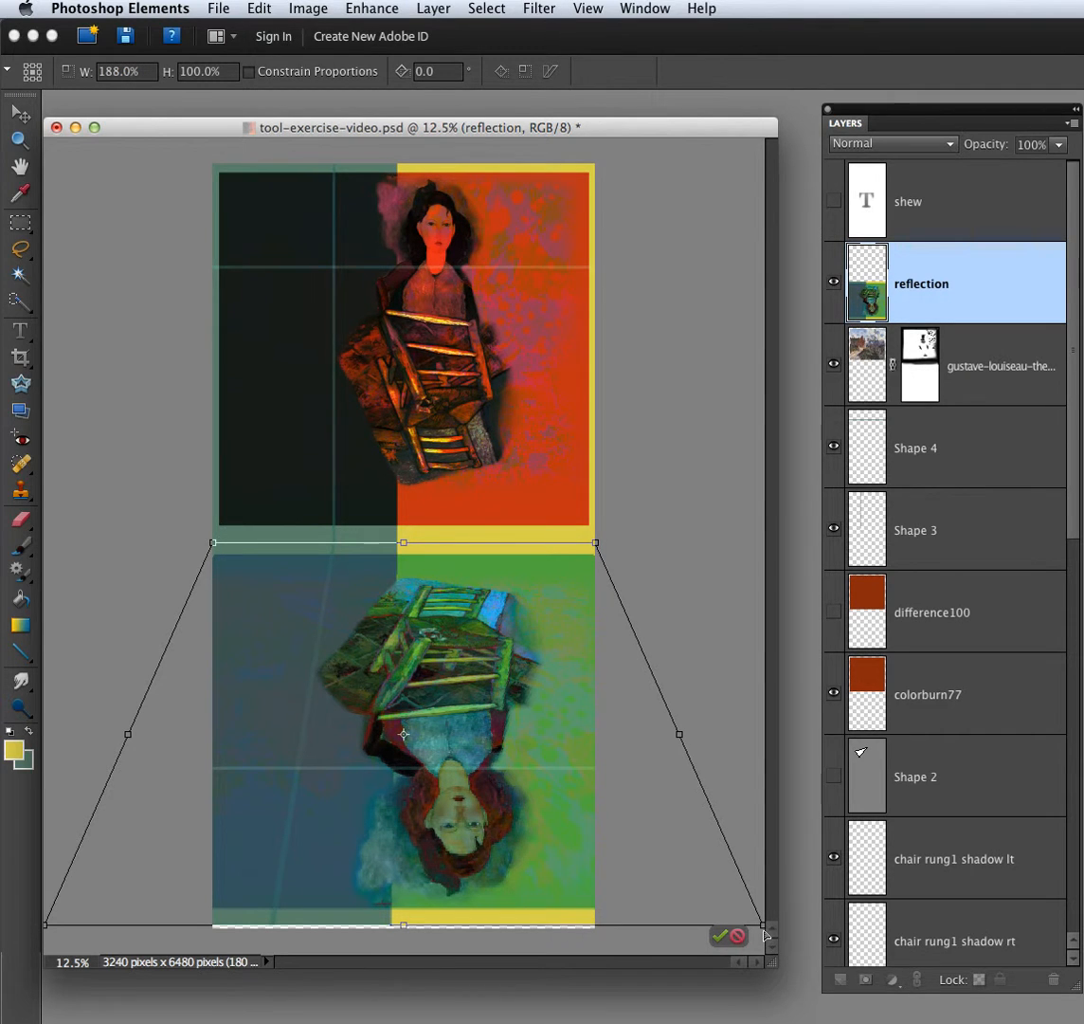
{"action": "left_click_drag", "start_coordinate": [766, 928], "coordinate": [1025, 884]}
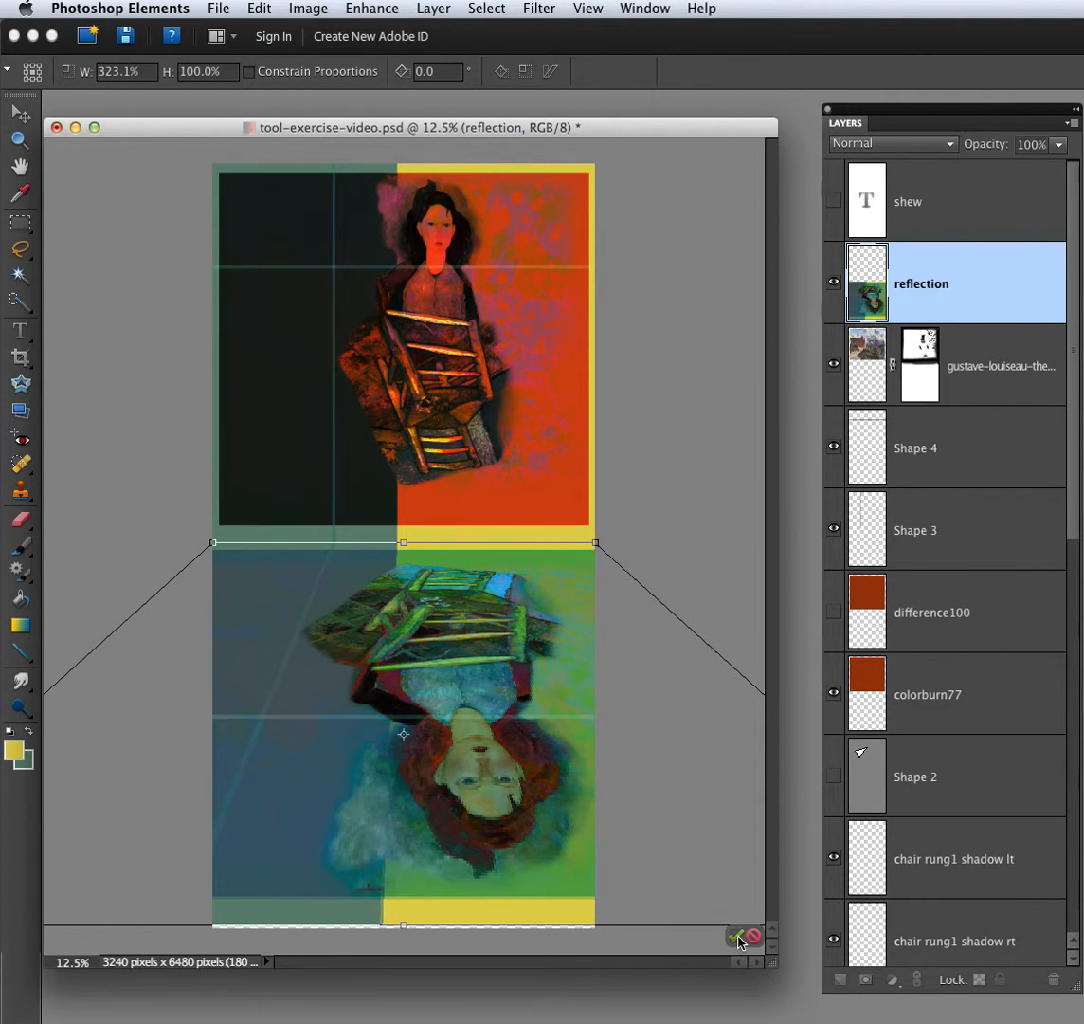
{"action": "left_click", "coordinate": [737, 937]}
Use Distort to squash the reflection to about 59% height, and move it up to overlap the original picture's lower edge
{"action": "left_click_drag", "start_coordinate": [771, 963], "coordinate": [886, 1010]}
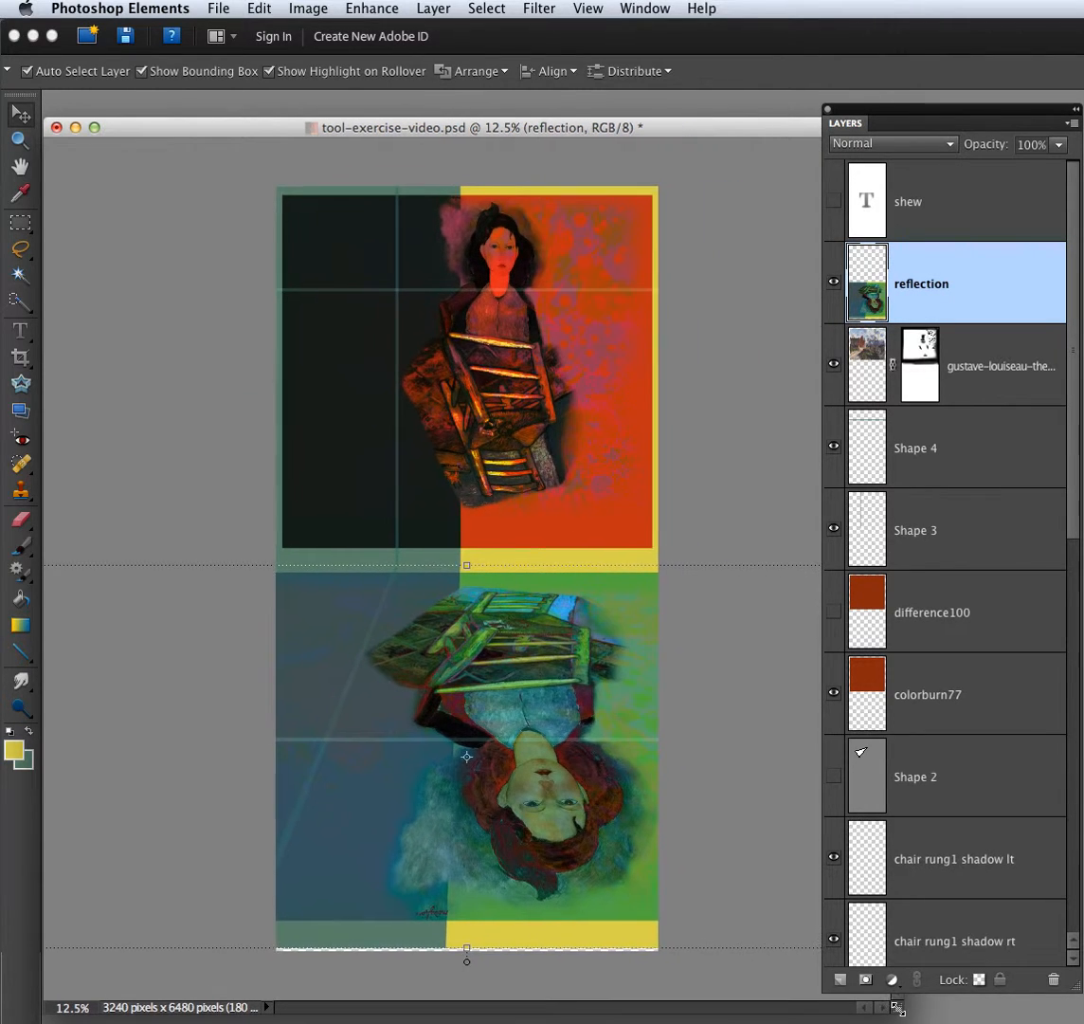
{"action": "left_click", "coordinate": [308, 8]}
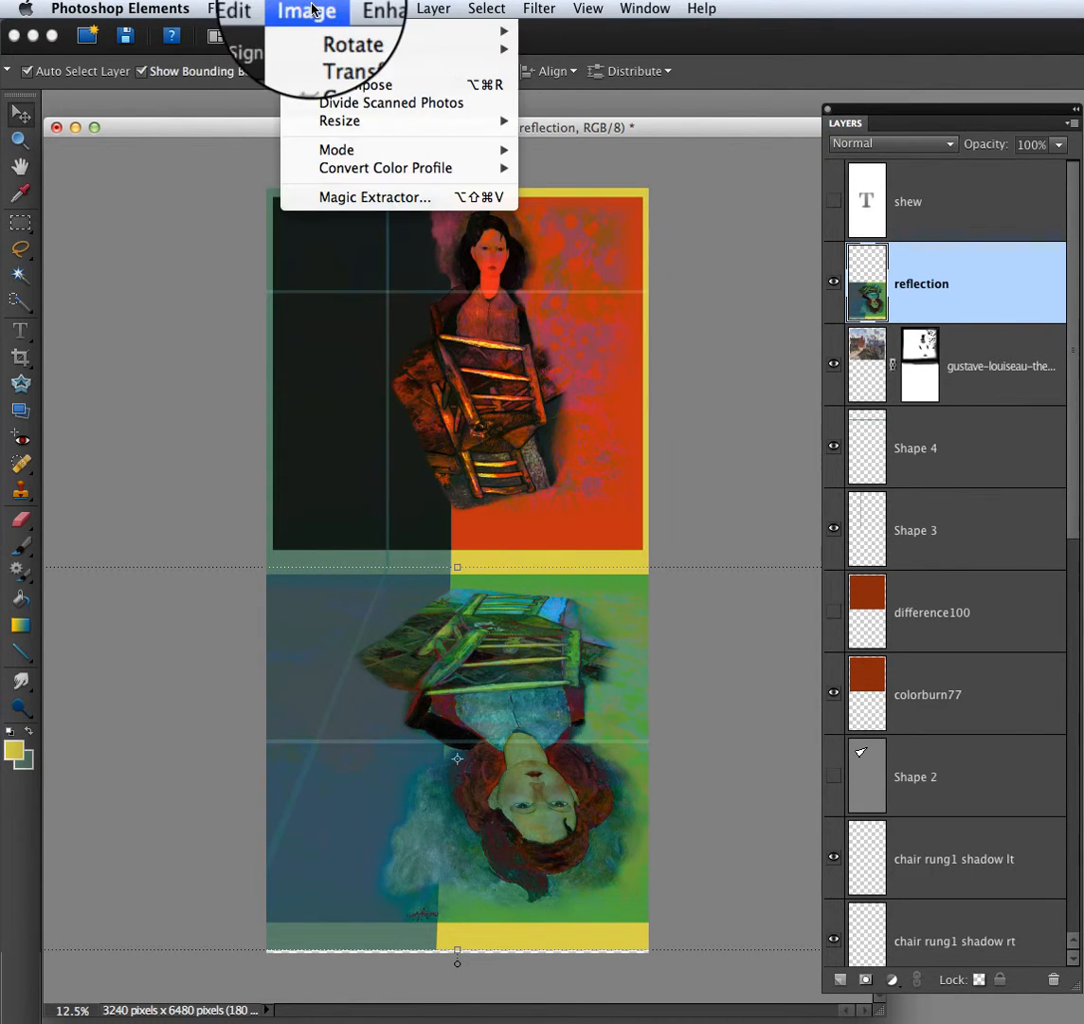
{"action": "mouse_move", "coordinate": [334, 50]}
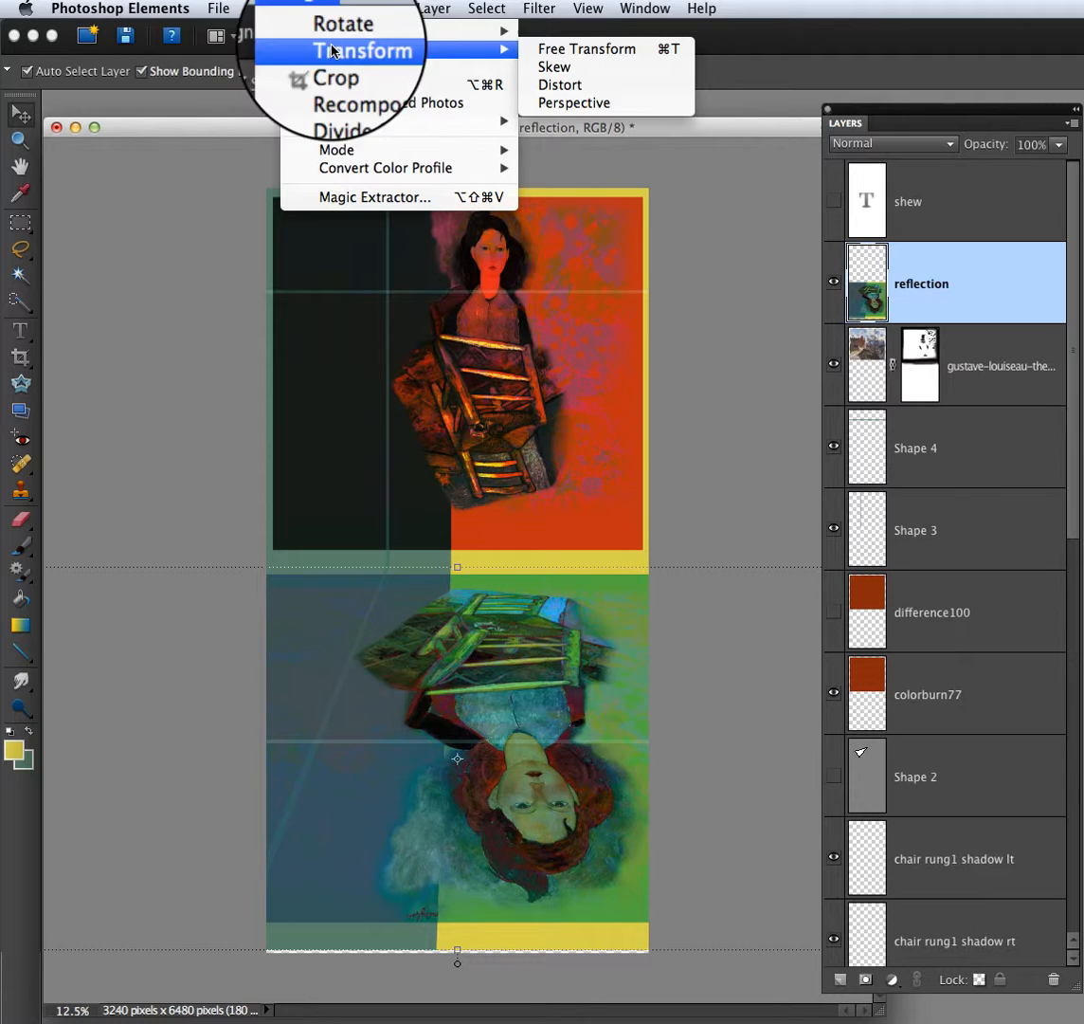
{"action": "left_click", "coordinate": [560, 87]}
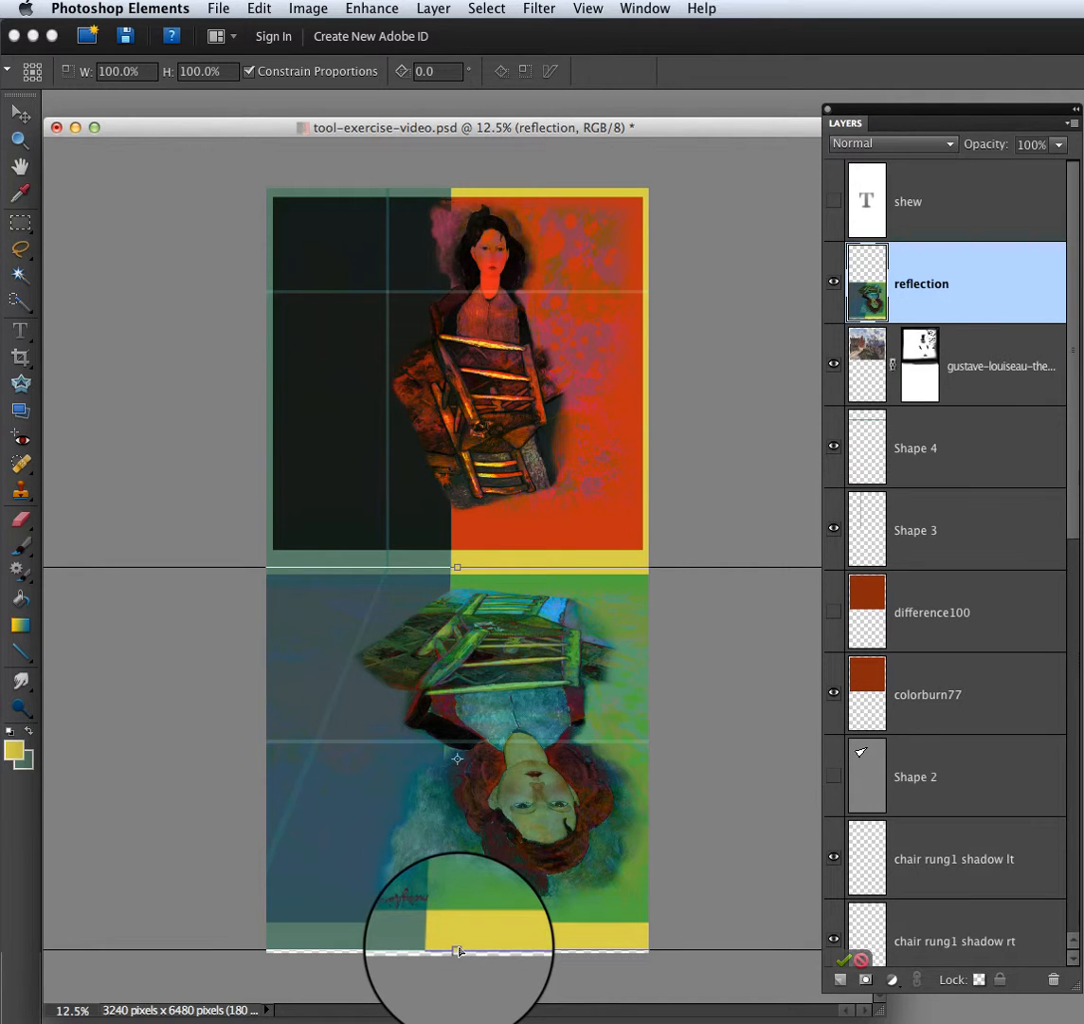
{"action": "left_click_drag", "start_coordinate": [457, 948], "coordinate": [438, 794]}
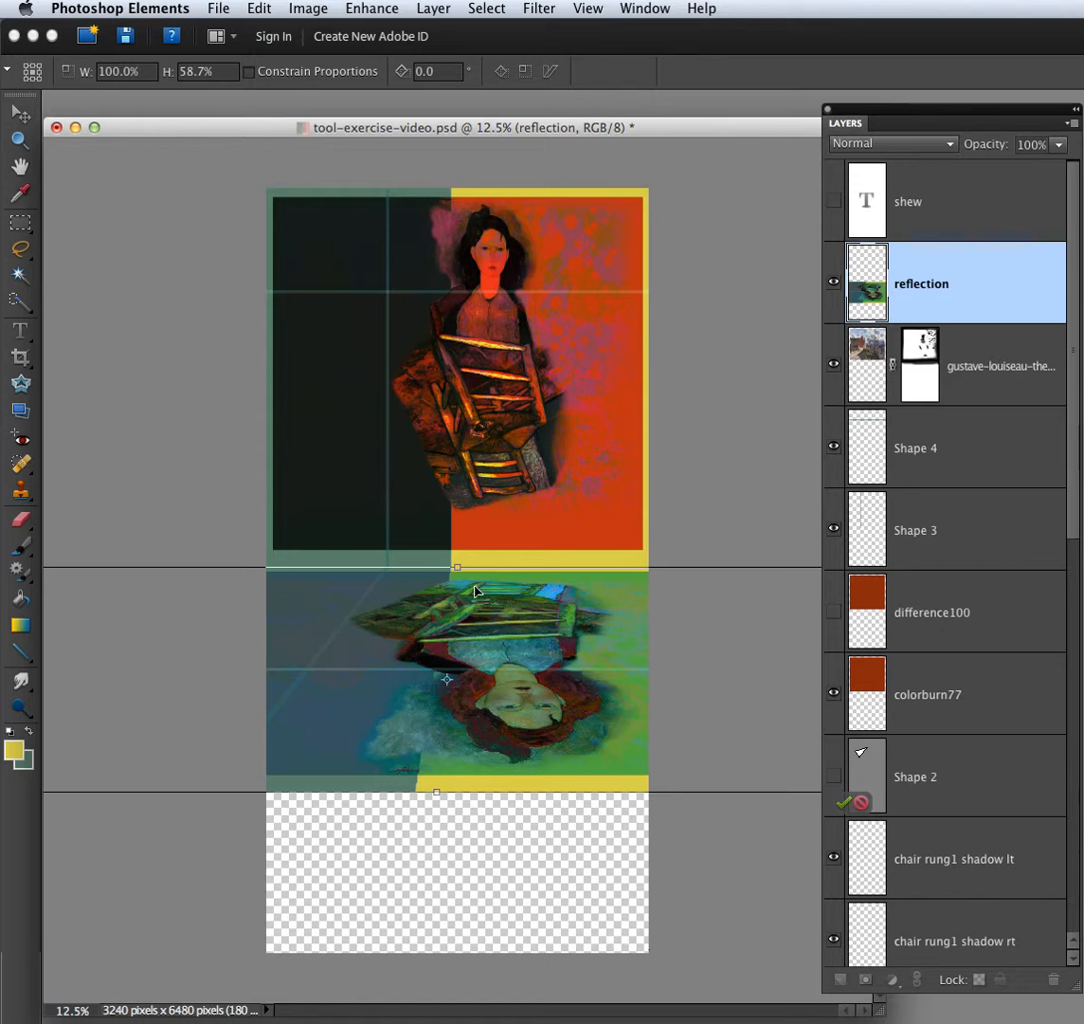
{"action": "left_click_drag", "start_coordinate": [475, 590], "coordinate": [490, 545]}
{"action": "left_click", "coordinate": [20, 225]}
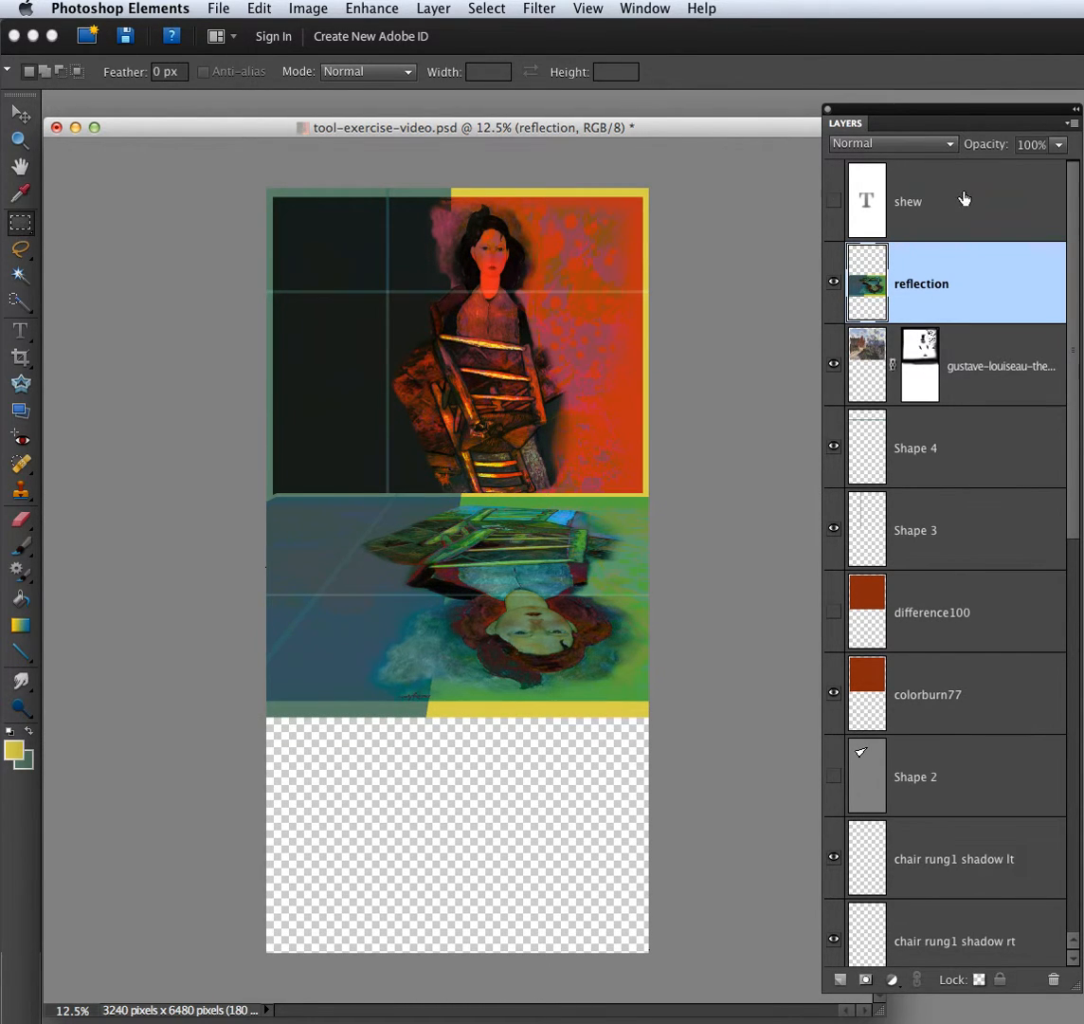
Add a layer mask to the reflection layer and lower the layer's opacity to 63%
{"action": "left_click", "coordinate": [865, 979]}
{"action": "left_click", "coordinate": [1059, 144]}
{"action": "left_click_drag", "start_coordinate": [1059, 166], "coordinate": [1023, 169]}
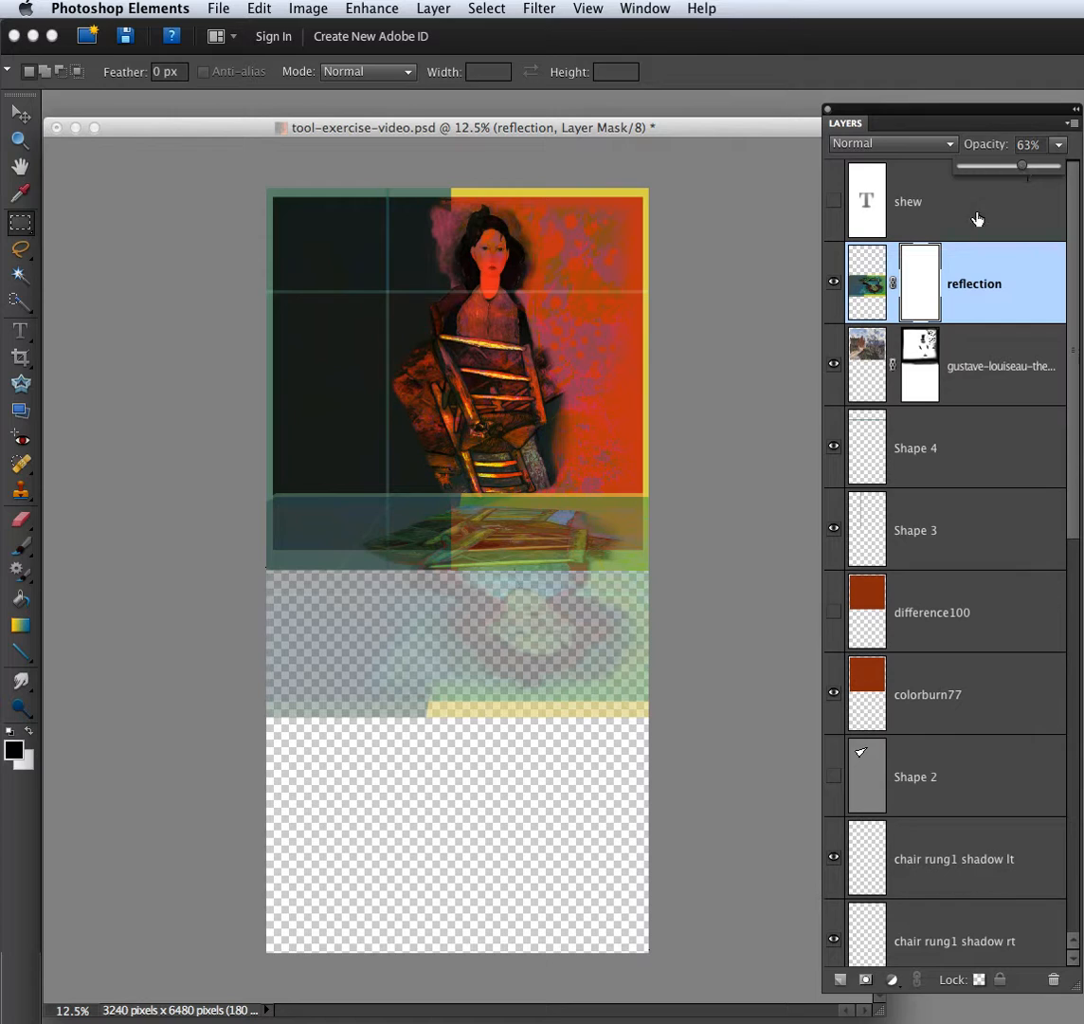
Paint black on the reflection's mask along its upper edge with the 250 px brush at 64% opacity, undoing the last unwanted stroke
{"action": "left_click", "coordinate": [21, 546]}
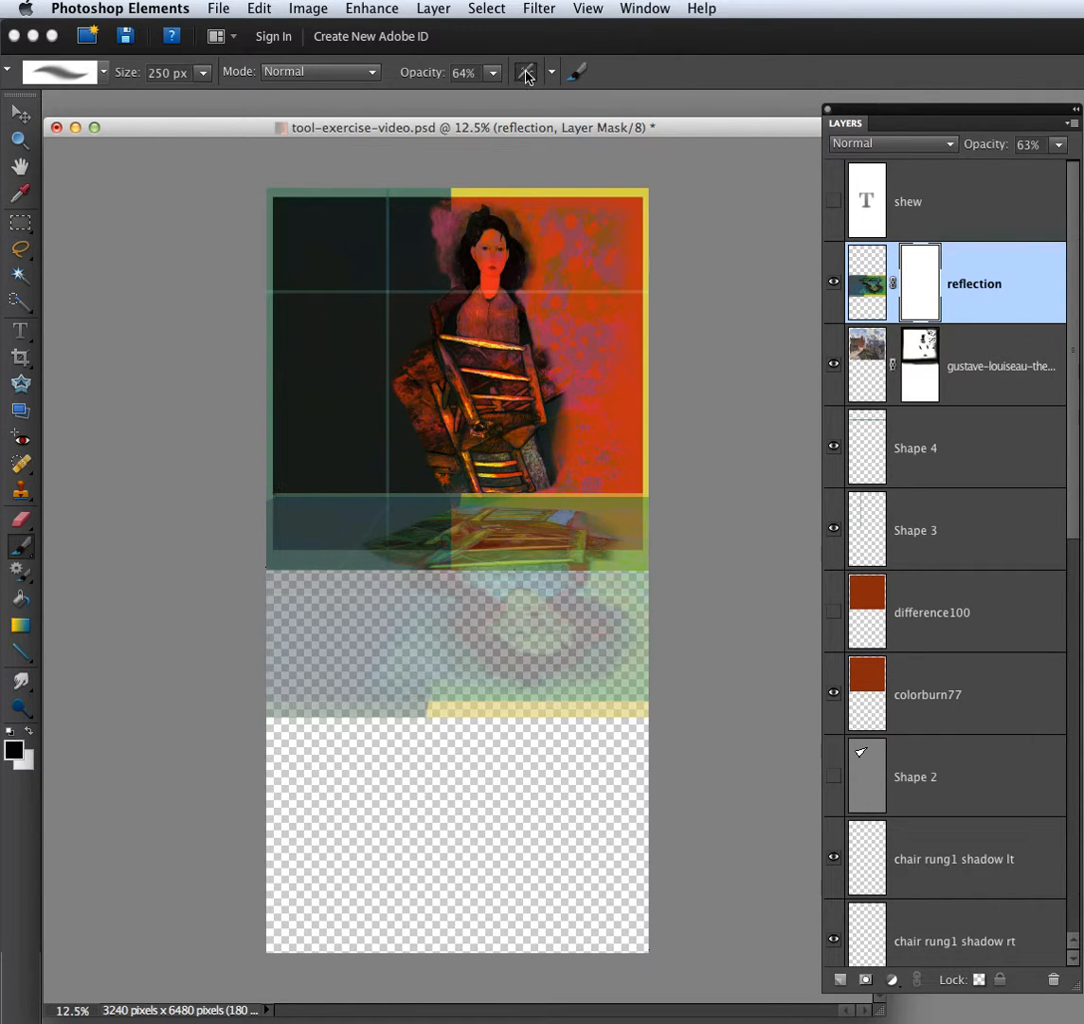
{"action": "left_click_drag", "start_coordinate": [268, 495], "coordinate": [678, 499]}
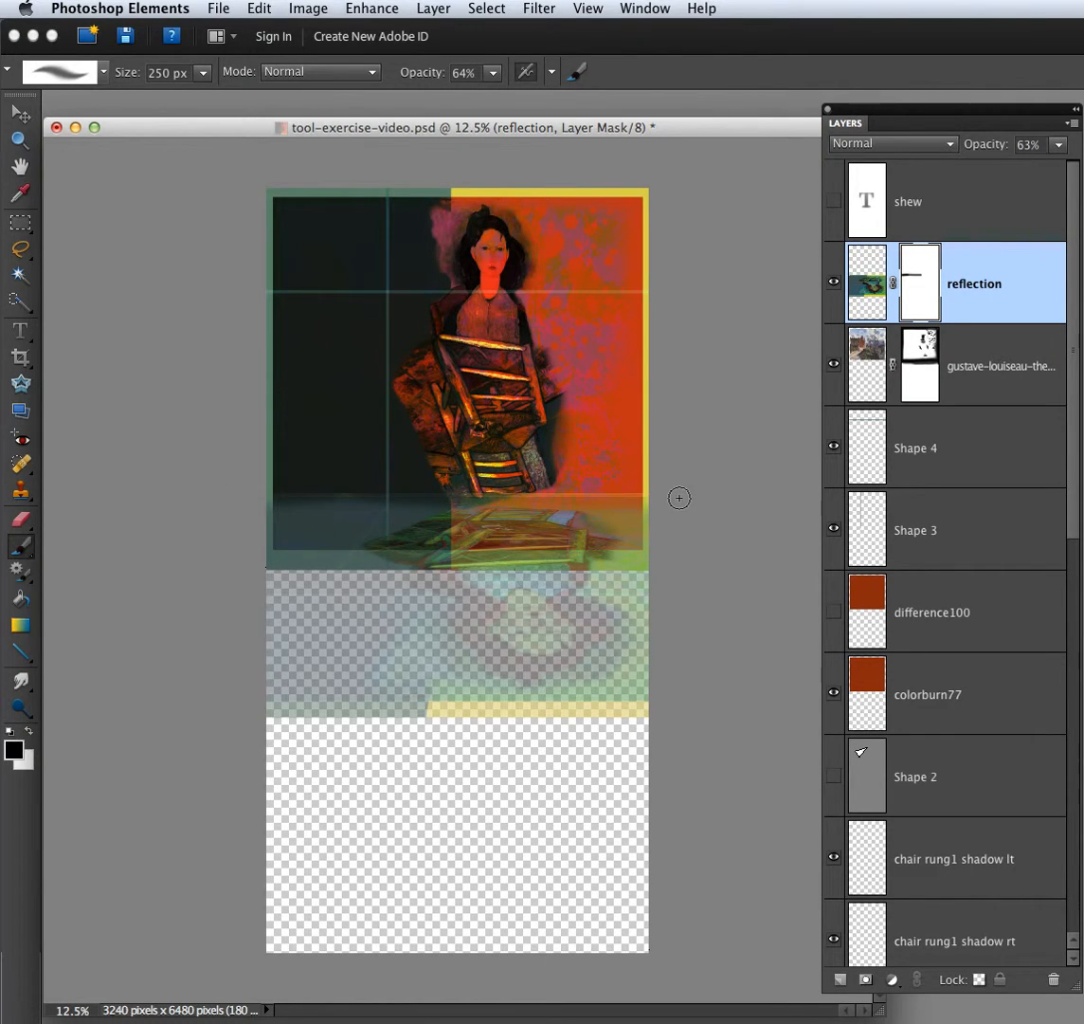
{"action": "mouse_move", "coordinate": [291, 493]}
{"action": "left_mouse_down"}
{"action": "mouse_move", "coordinate": [364, 491]}
{"action": "mouse_move", "coordinate": [350, 518]}
{"action": "mouse_move", "coordinate": [292, 552]}
{"action": "mouse_move", "coordinate": [350, 515]}
{"action": "mouse_move", "coordinate": [307, 499]}
{"action": "mouse_move", "coordinate": [298, 523]}
{"action": "mouse_move", "coordinate": [275, 516]}
{"action": "mouse_move", "coordinate": [275, 504]}
{"action": "mouse_move", "coordinate": [367, 492]}
{"action": "mouse_move", "coordinate": [329, 518]}
{"action": "mouse_move", "coordinate": [370, 514]}
{"action": "mouse_move", "coordinate": [276, 530]}
{"action": "left_mouse_up"}
{"action": "key", "text": "super+z"}
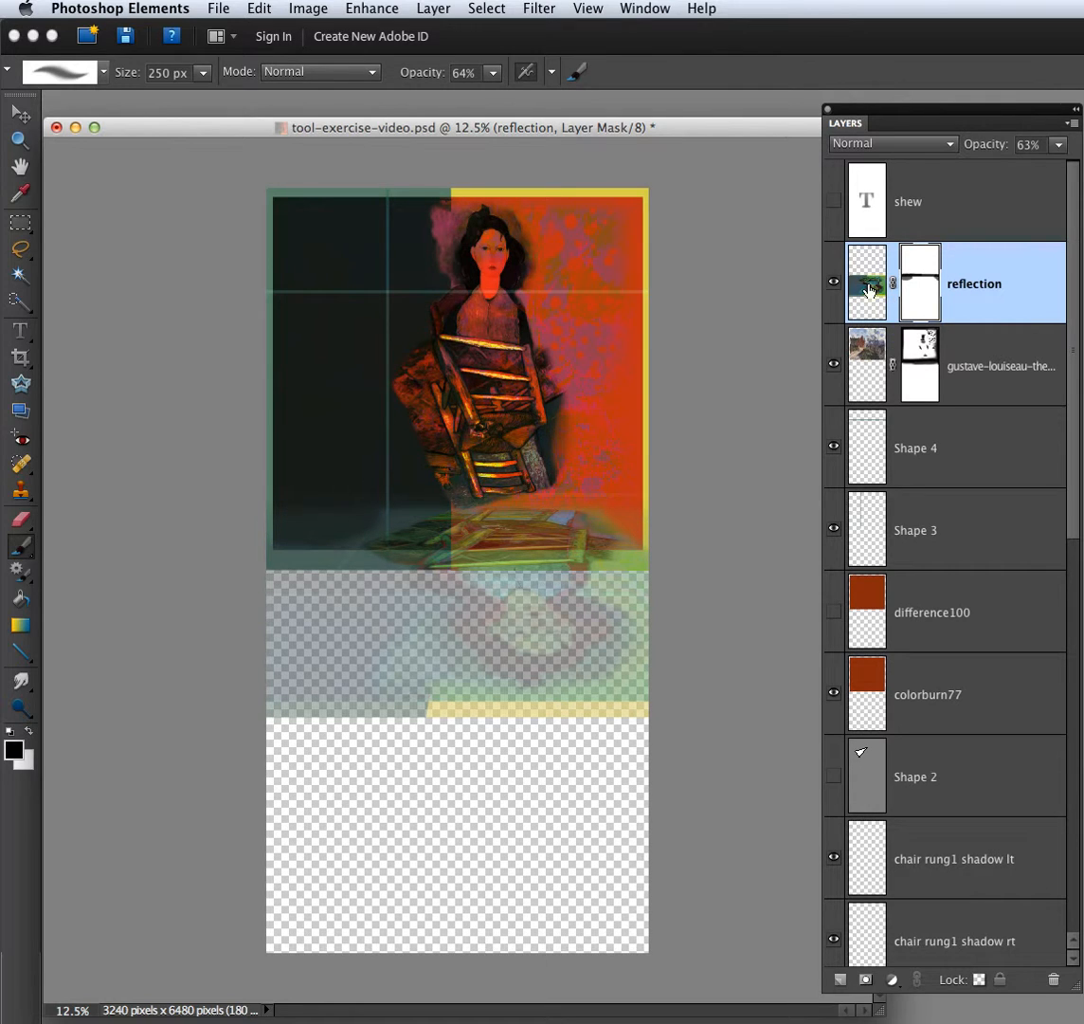
Set the reflection layer to 100% opacity and soften the upper-left edge of its mask with the brush at 32% opacity
{"action": "left_click_drag", "start_coordinate": [1059, 144], "coordinate": [1077, 169]}
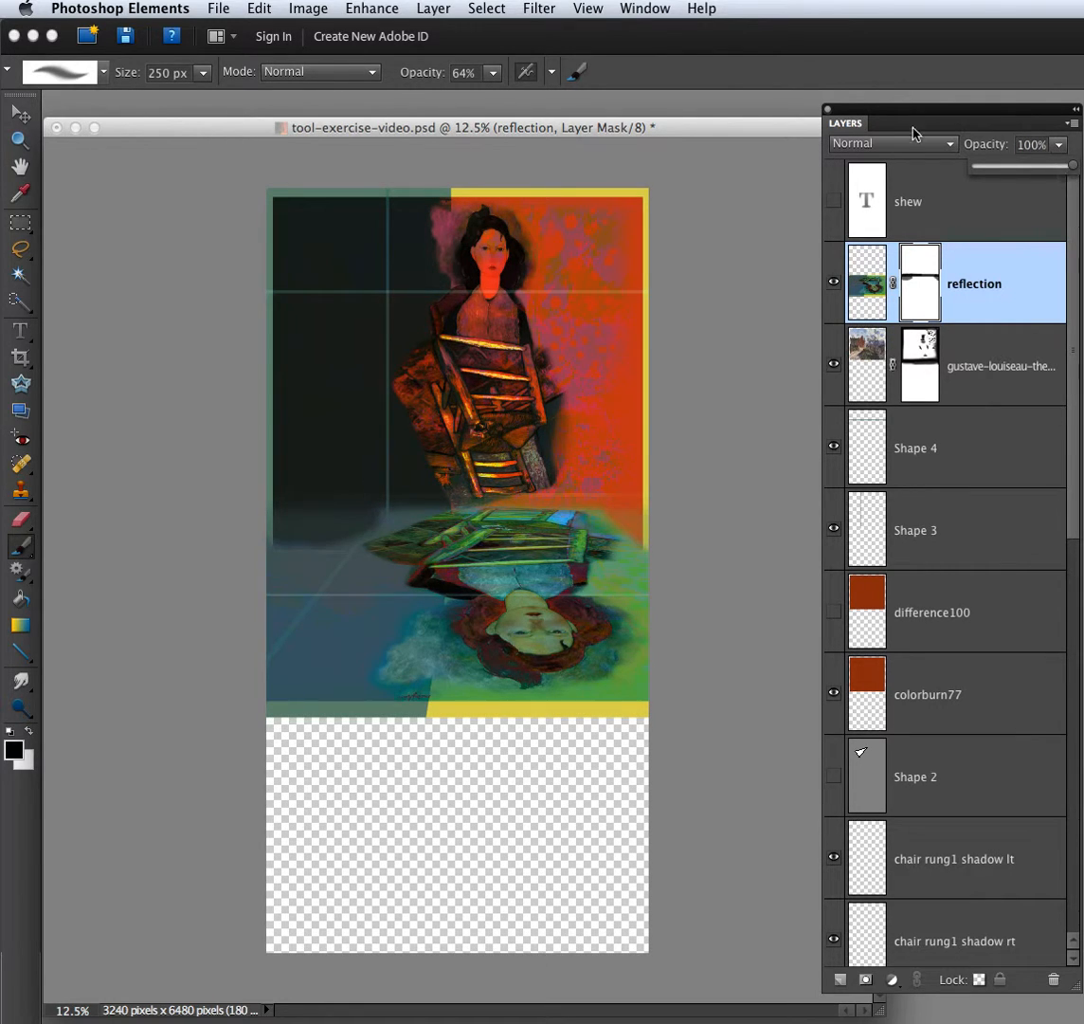
{"action": "left_click", "coordinate": [494, 73]}
{"action": "left_click", "coordinate": [461, 96]}
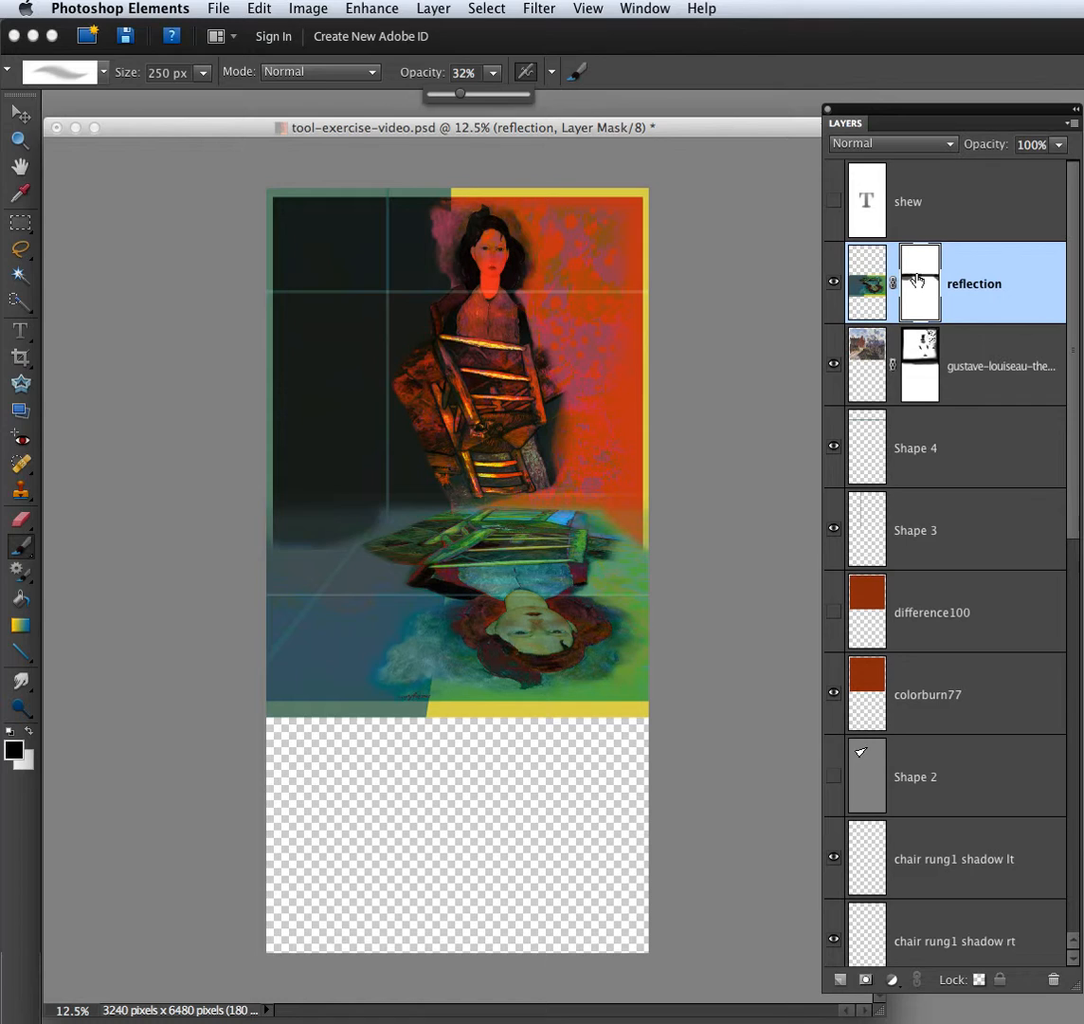
{"action": "left_click", "coordinate": [366, 499]}
{"action": "mouse_move", "coordinate": [265, 527]}
{"action": "left_mouse_down"}
{"action": "mouse_move", "coordinate": [362, 500]}
{"action": "mouse_move", "coordinate": [282, 533]}
{"action": "mouse_move", "coordinate": [429, 501]}
{"action": "left_mouse_up"}
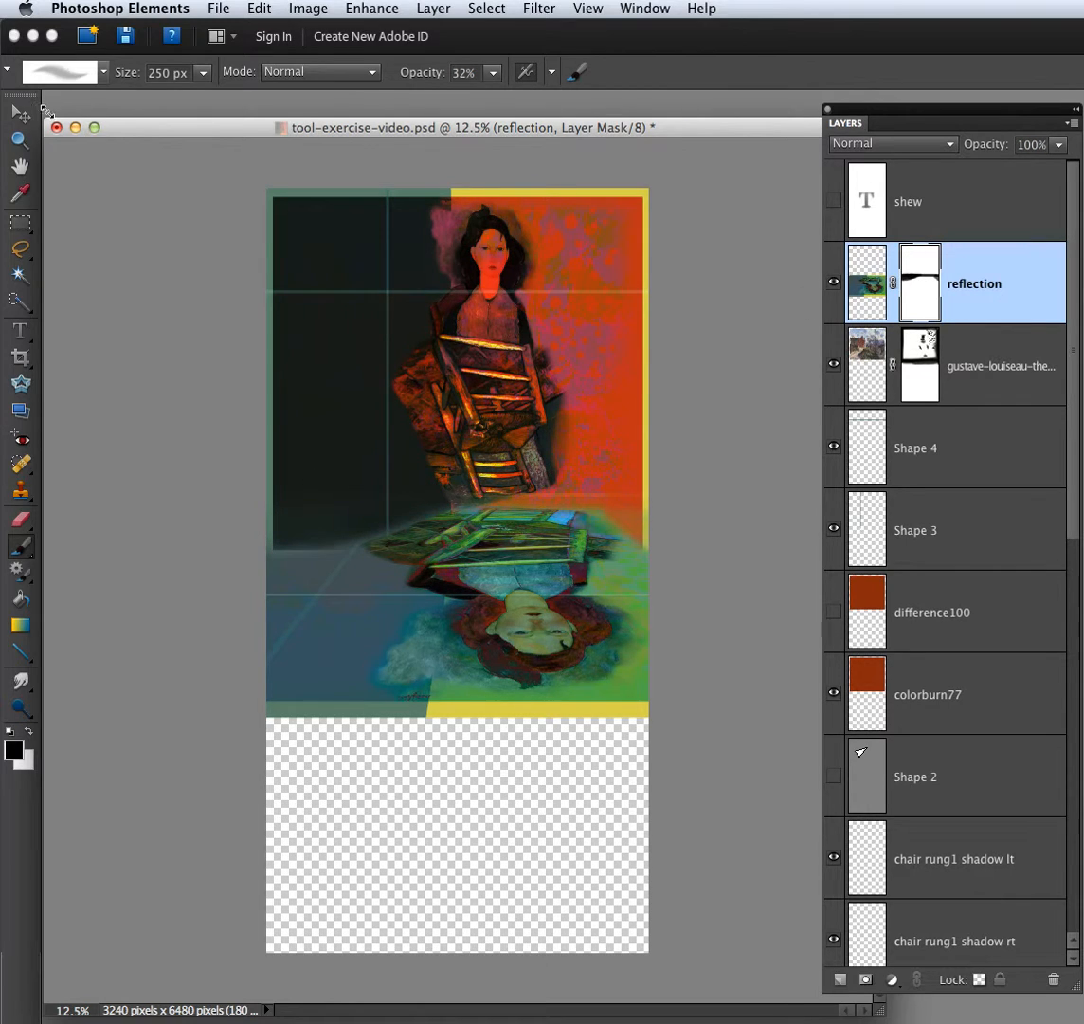
Shift the masked reflection slightly down and to the right beneath the original picture, and reactivate the Brush tool
{"action": "left_click", "coordinate": [20, 113]}
{"action": "mouse_move", "coordinate": [487, 566]}
{"action": "left_mouse_down"}
{"action": "mouse_move", "coordinate": [501, 576]}
{"action": "mouse_move", "coordinate": [499, 564]}
{"action": "mouse_move", "coordinate": [497, 579]}
{"action": "left_mouse_up"}
{"action": "left_click", "coordinate": [21, 546]}
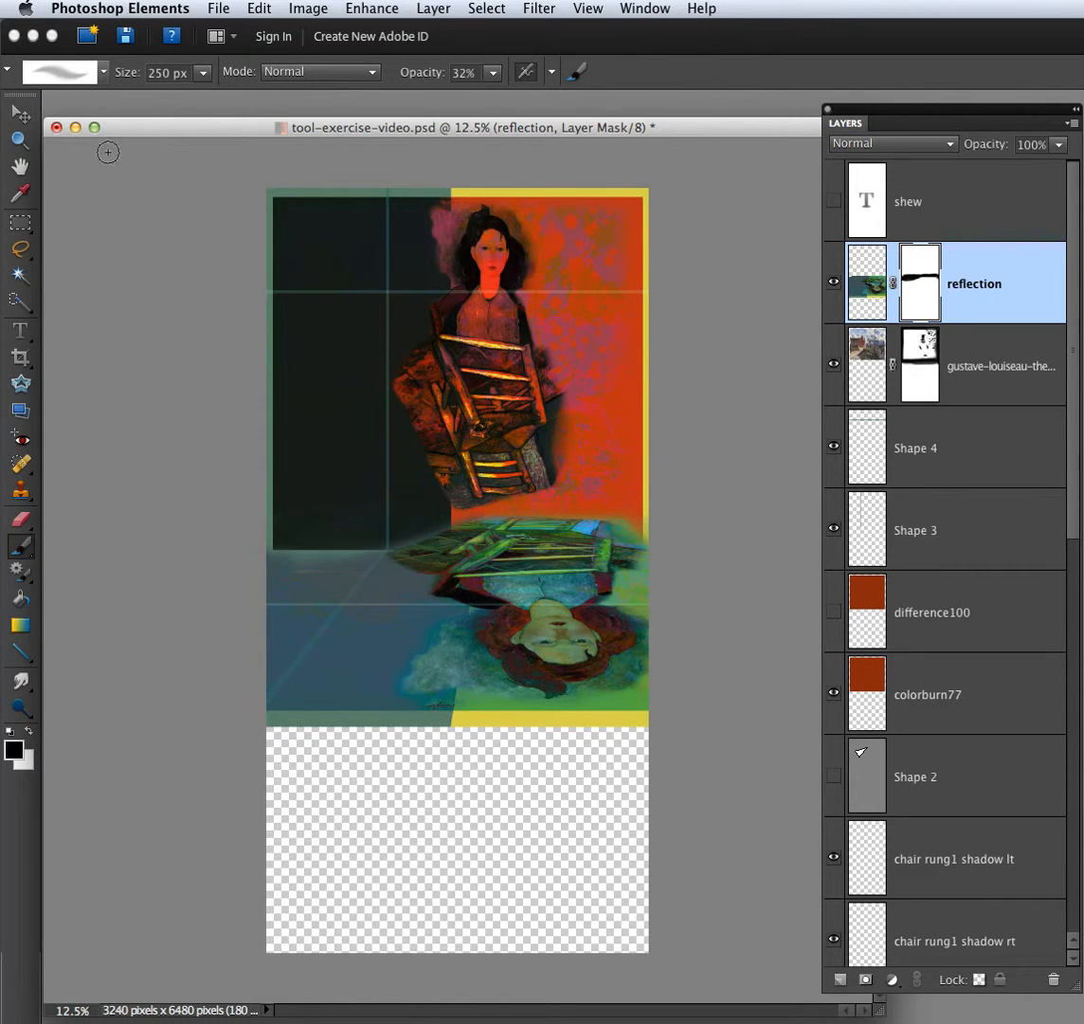
Apply a Perspective transform to the masked reflection layer, narrowing its lower edge slightly and pulling its upper corners further inward
{"action": "left_click", "coordinate": [21, 112]}
{"action": "left_click_drag", "start_coordinate": [926, 110], "coordinate": [988, 114]}
{"action": "left_click", "coordinate": [19, 144]}
{"action": "key", "text": "super+minus"}
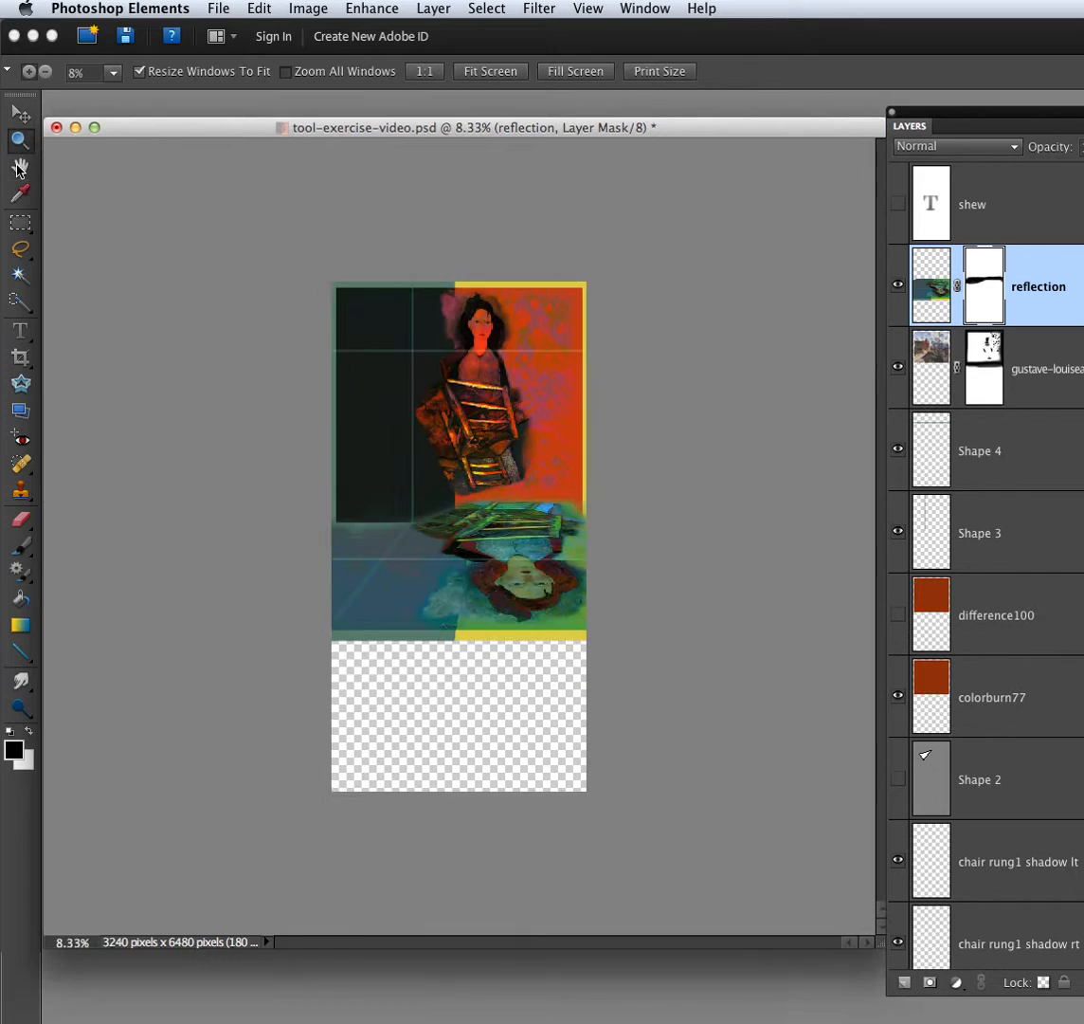
{"action": "left_click", "coordinate": [23, 112]}
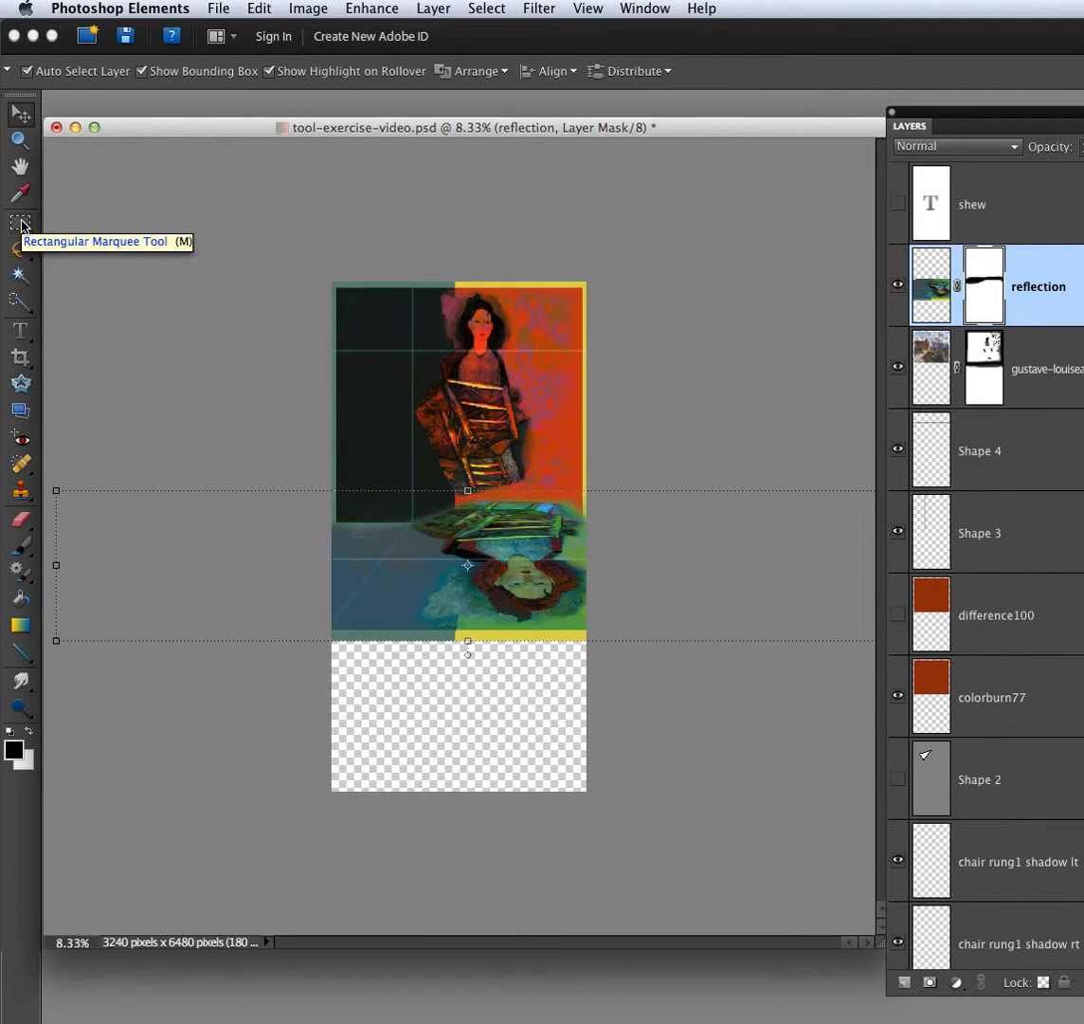
{"action": "left_click", "coordinate": [21, 224]}
{"action": "left_click", "coordinate": [21, 113]}
{"action": "key", "text": "super+minus"}
{"action": "key", "text": "super+minus"}
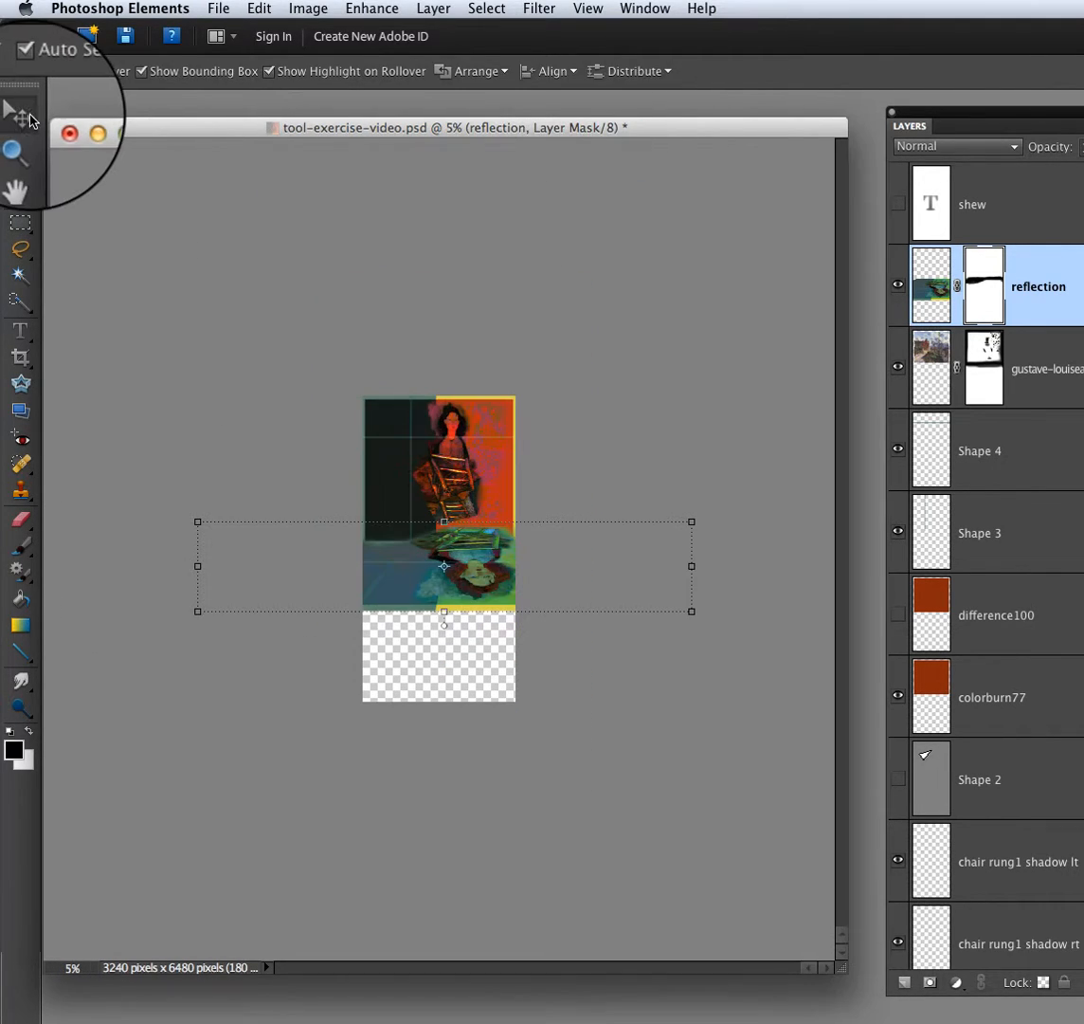
{"action": "left_click", "coordinate": [306, 9]}
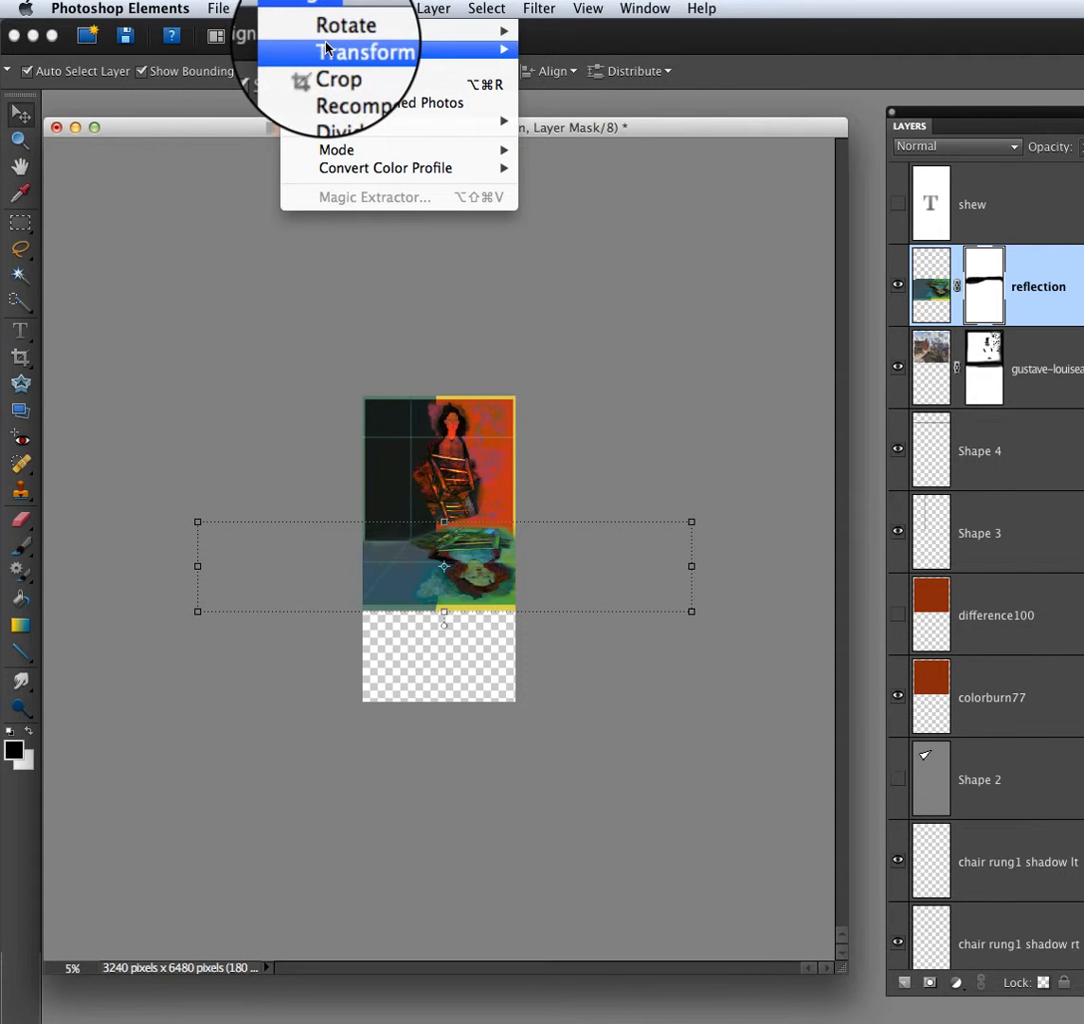
{"action": "mouse_move", "coordinate": [485, 50]}
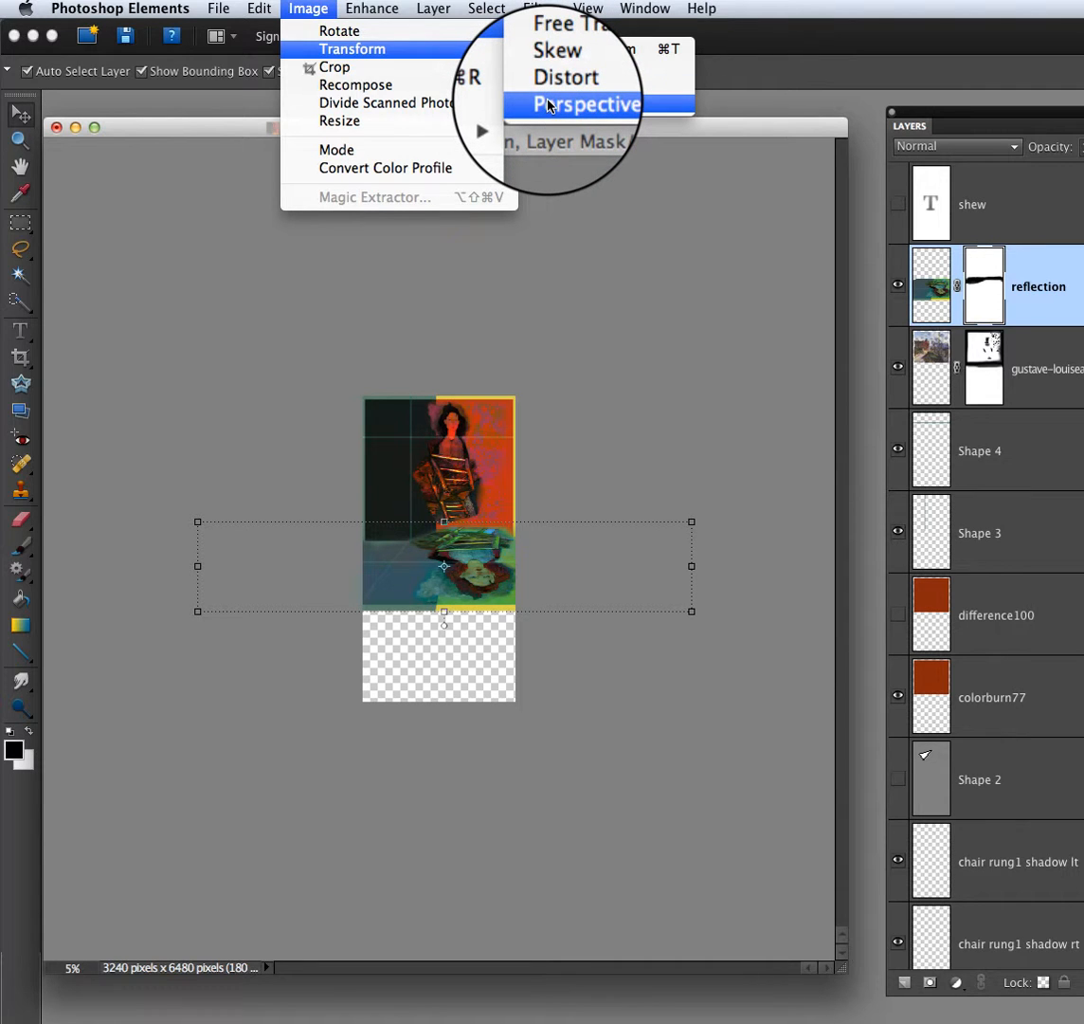
{"action": "left_click", "coordinate": [548, 106]}
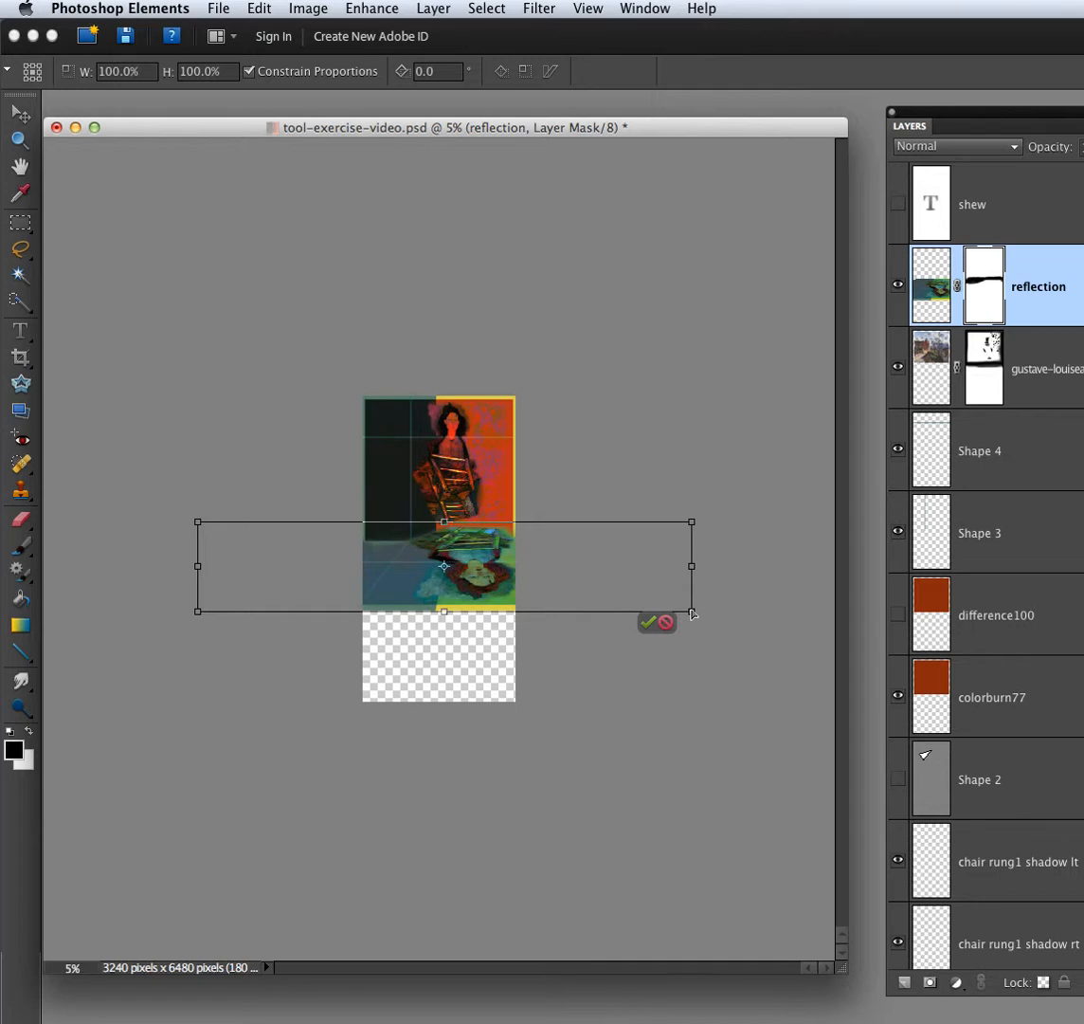
{"action": "mouse_move", "coordinate": [692, 613]}
{"action": "left_mouse_down"}
{"action": "mouse_move", "coordinate": [676, 612]}
{"action": "mouse_move", "coordinate": [682, 603]}
{"action": "left_mouse_up"}
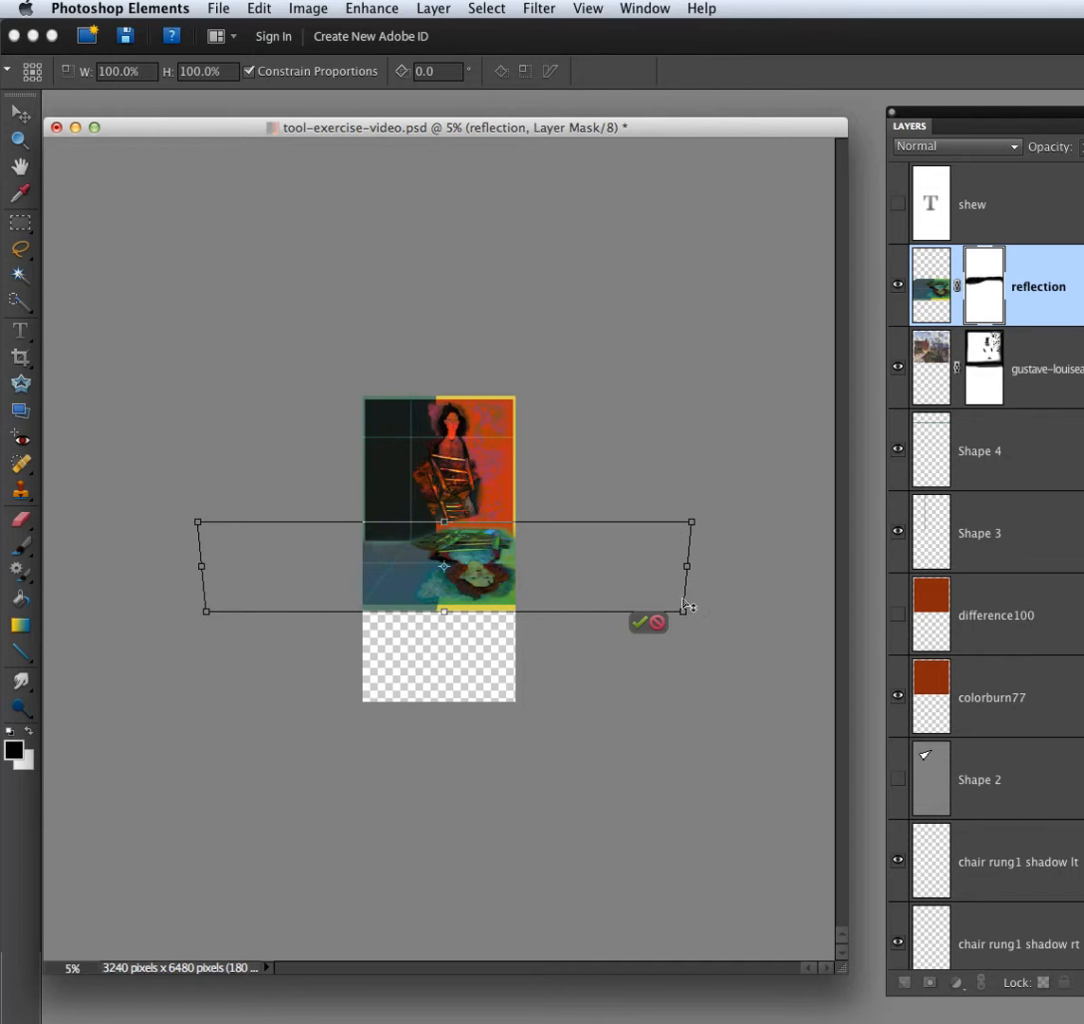
{"action": "left_click_drag", "start_coordinate": [691, 524], "coordinate": [645, 525]}
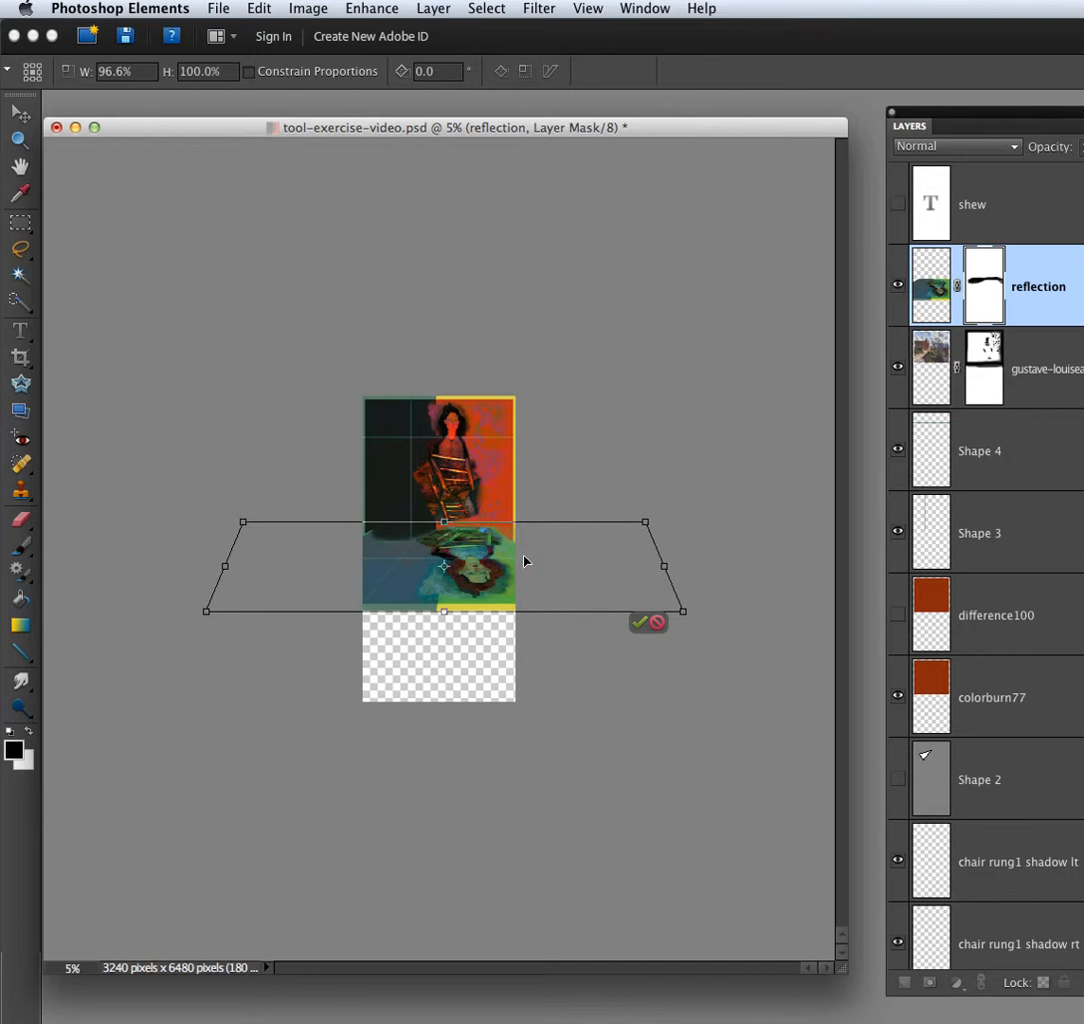
Shift the transformed reflection slightly down and to the left, commit the transform, and nudge the layer to the right
{"action": "left_click_drag", "start_coordinate": [471, 550], "coordinate": [468, 552]}
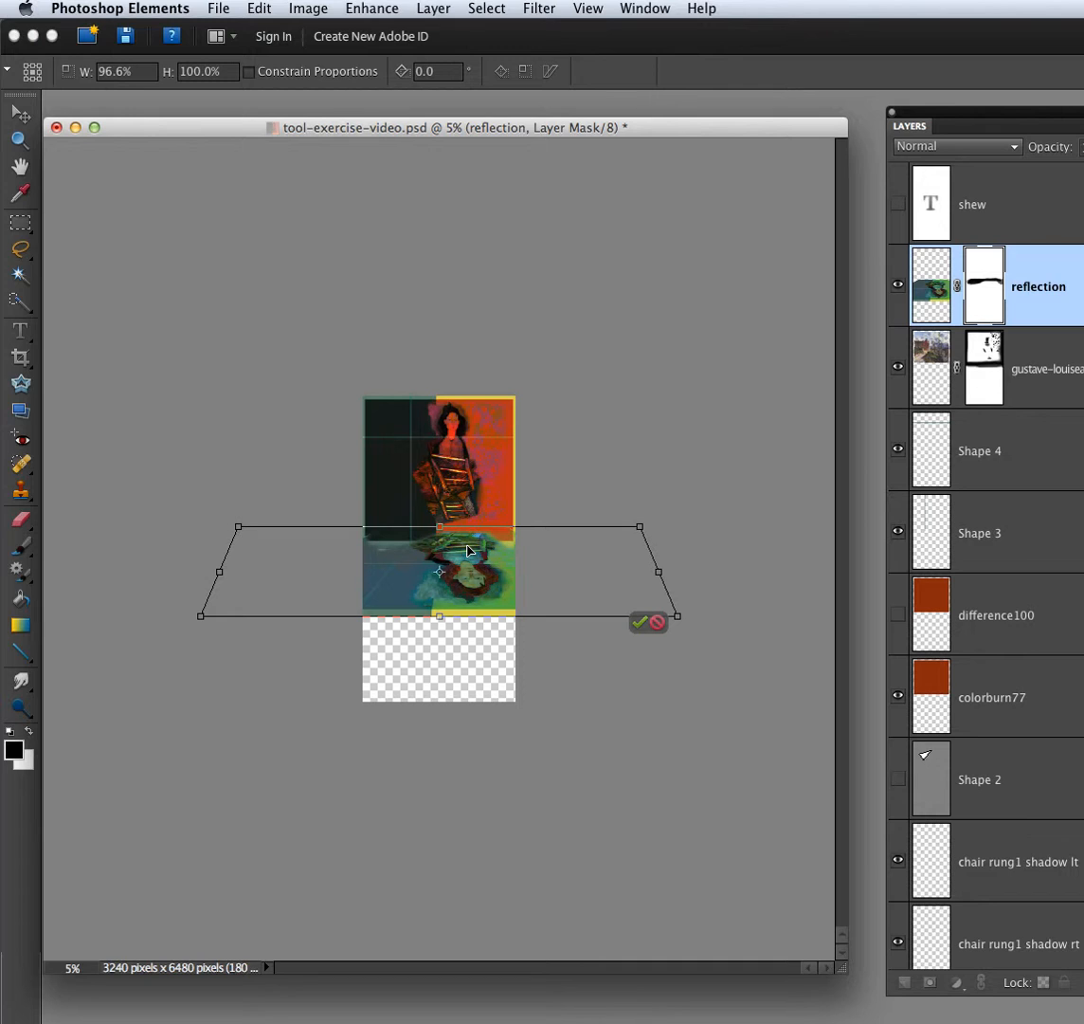
{"action": "left_click", "coordinate": [635, 629]}
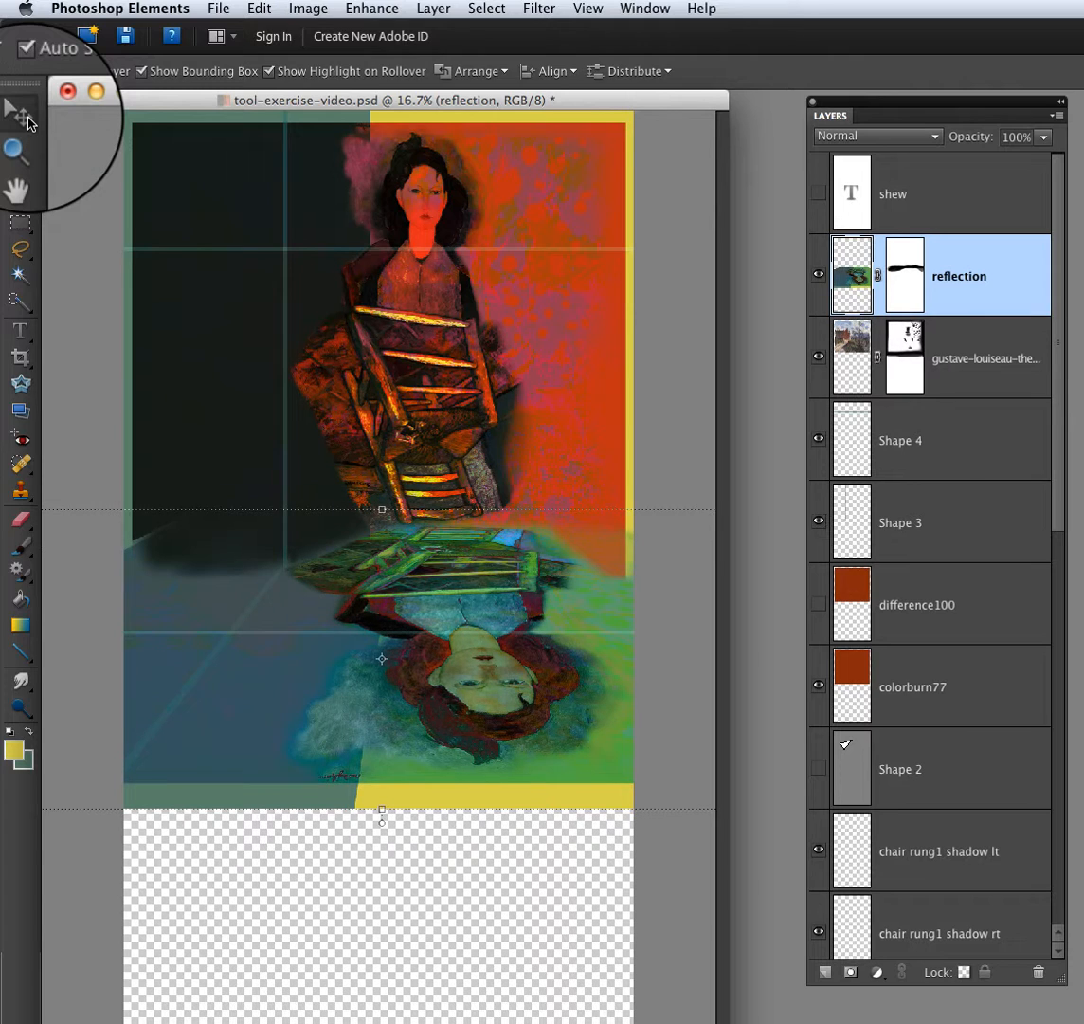
{"action": "key", "text": "shift+Right"}
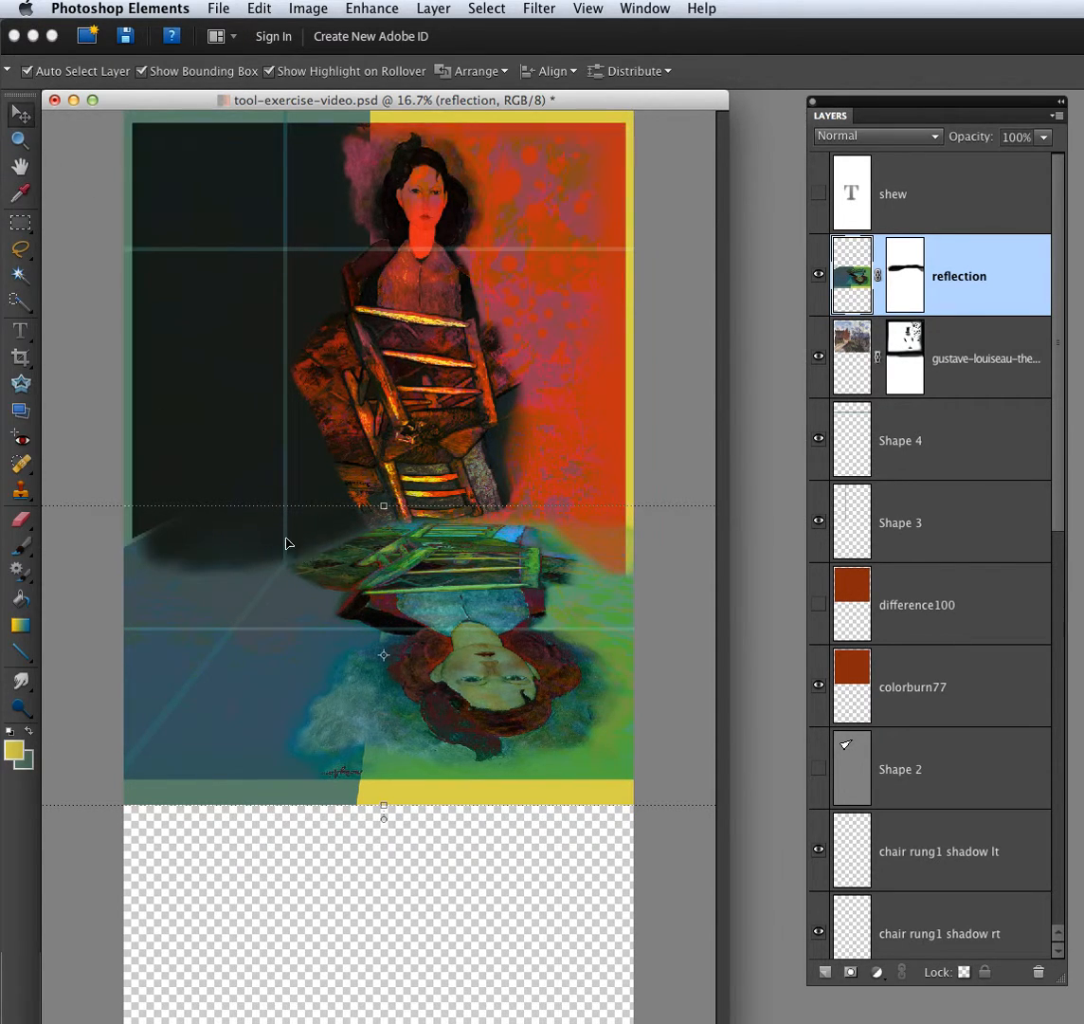
Target the reflection's layer mask with the Brush tool and lower the reflection layer's opacity to 81%
{"action": "left_click", "coordinate": [906, 275]}
{"action": "left_click", "coordinate": [21, 546]}
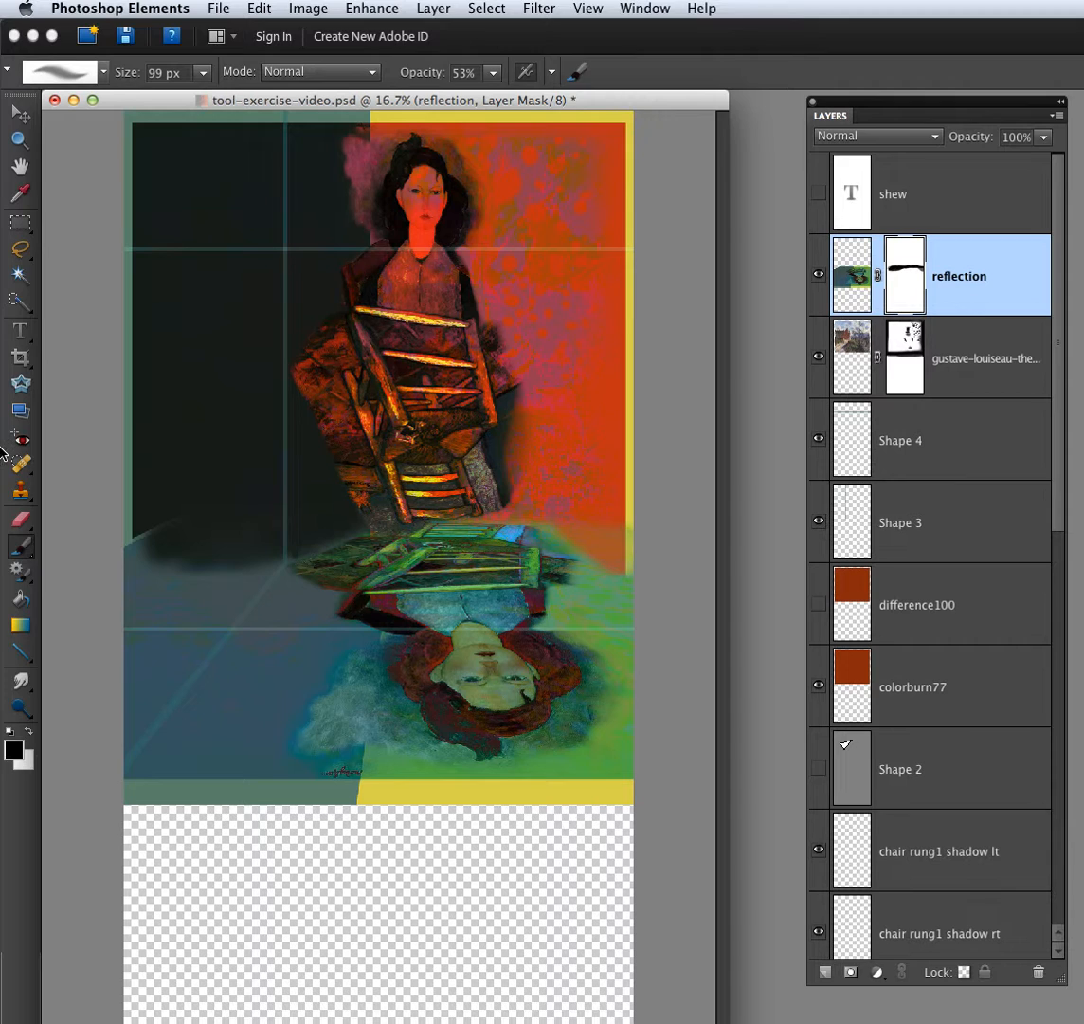
{"action": "left_click", "coordinate": [1043, 137]}
{"action": "left_click_drag", "start_coordinate": [1041, 160], "coordinate": [1028, 160]}
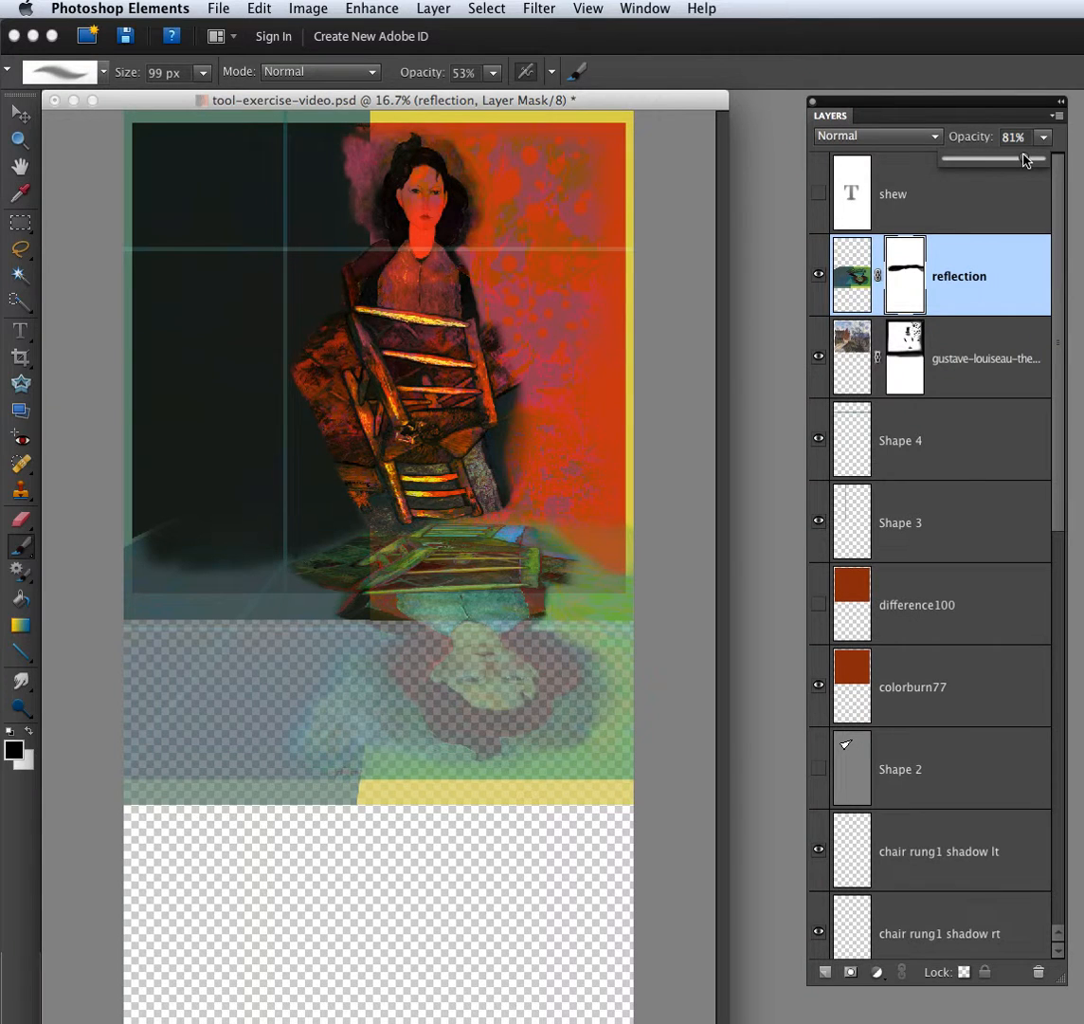
Add a new layer directly beneath Layer 2 and fill the entire canvas on it with white
{"action": "left_click_drag", "start_coordinate": [1058, 230], "coordinate": [1060, 571]}
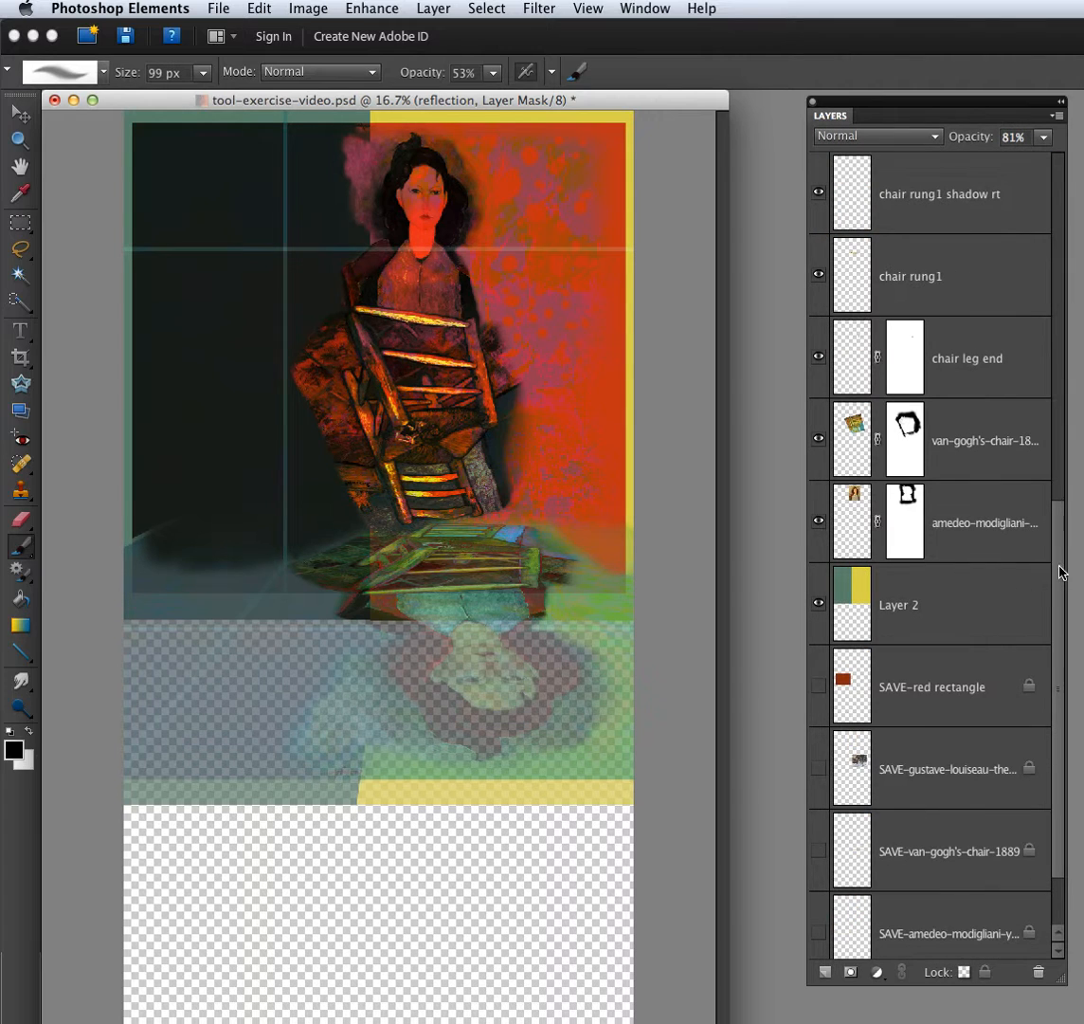
{"action": "left_click", "coordinate": [887, 663]}
{"action": "left_click", "coordinate": [826, 972]}
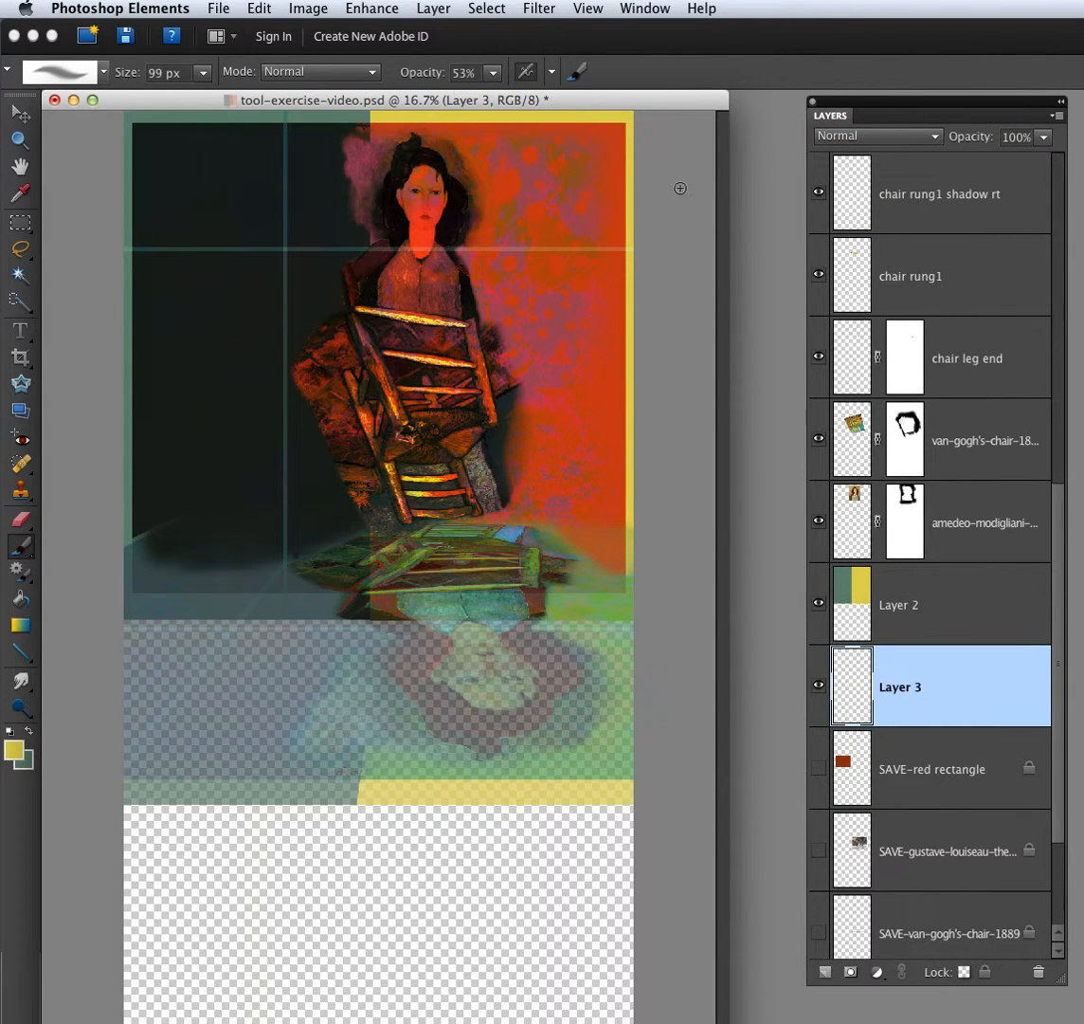
{"action": "key", "text": "super+a"}
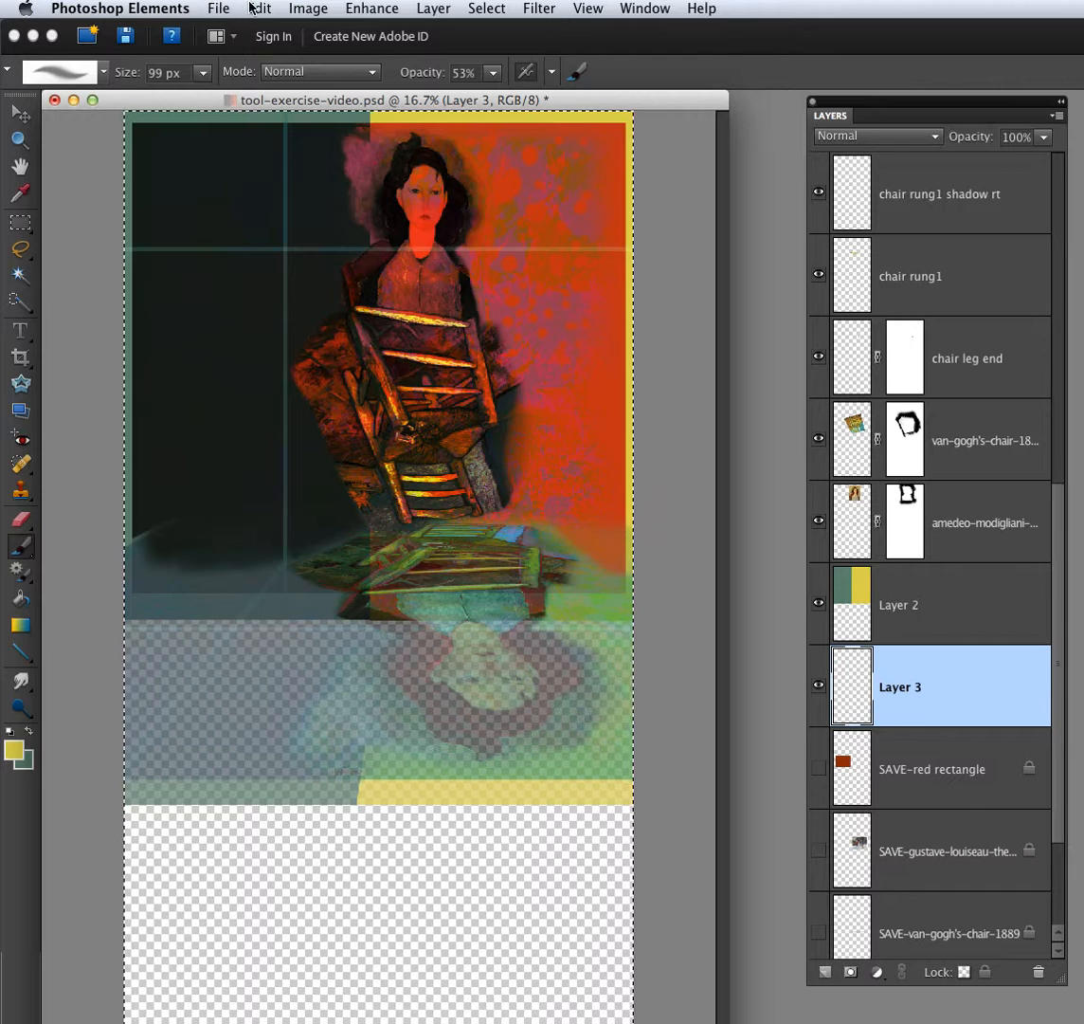
{"action": "left_click", "coordinate": [256, 8]}
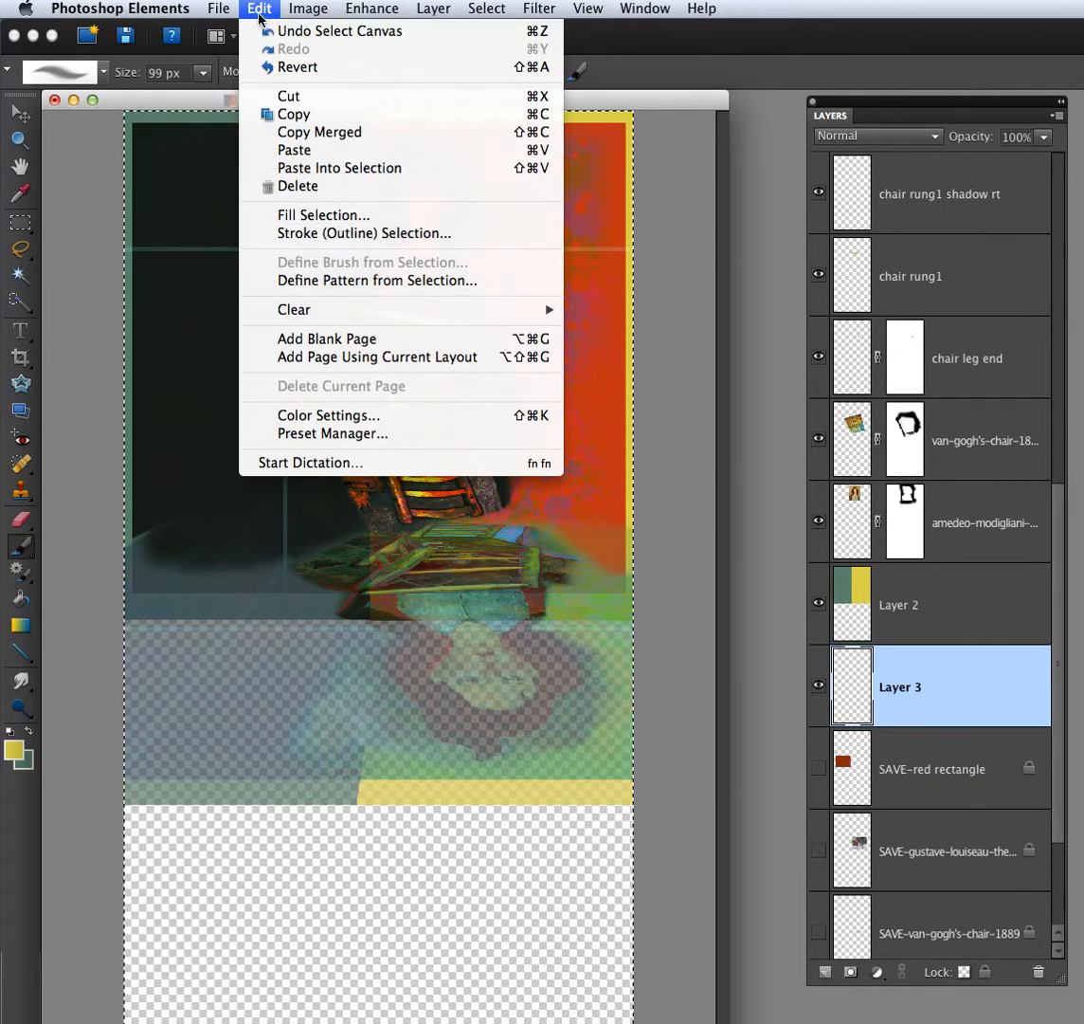
{"action": "left_click", "coordinate": [284, 216]}
{"action": "left_click", "coordinate": [392, 702]}
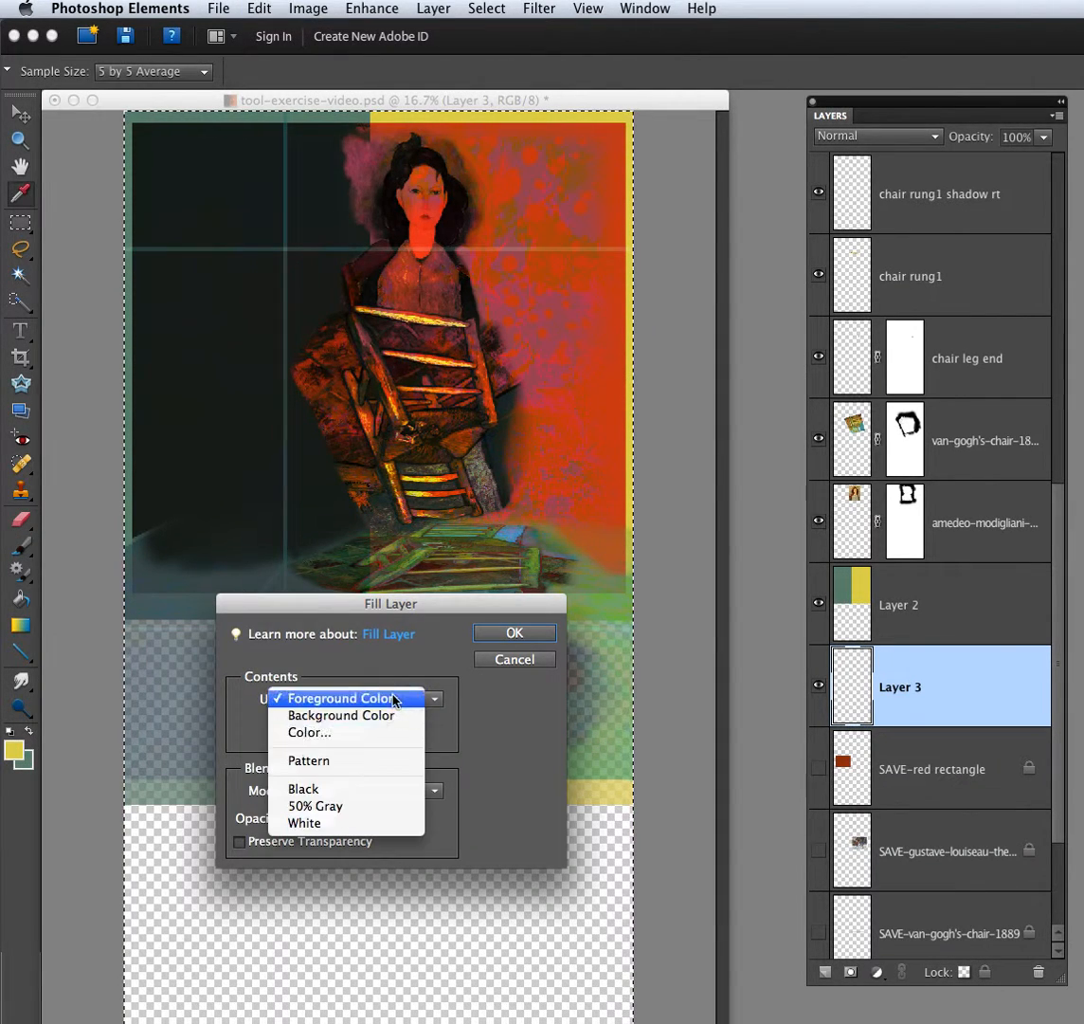
{"action": "left_click", "coordinate": [365, 830]}
{"action": "left_click", "coordinate": [512, 632]}
{"action": "key", "text": "b"}
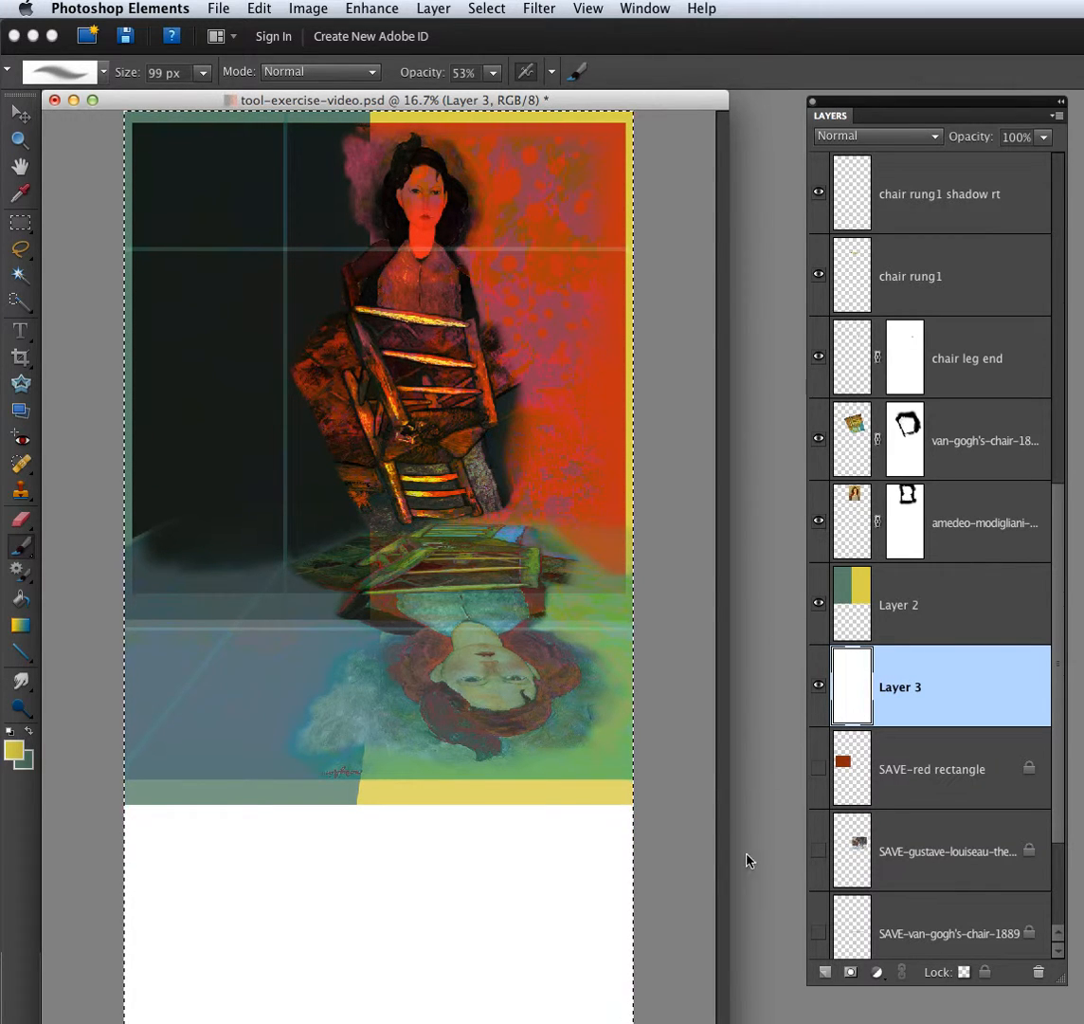
Add another layer above the white fill, fill it with black at 100% opacity, and toggle its visibility to compare the backgrounds
{"action": "left_click", "coordinate": [825, 972]}
{"action": "left_click", "coordinate": [258, 9]}
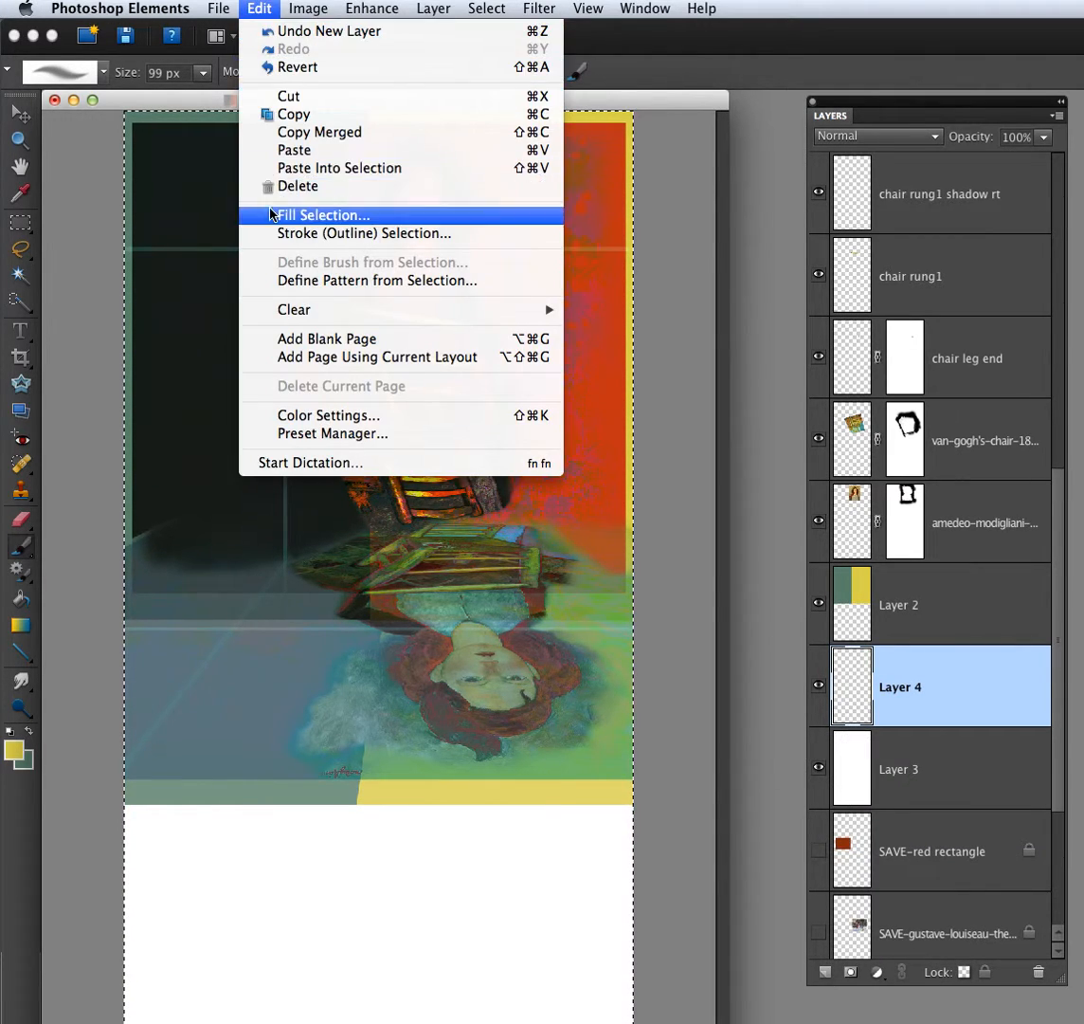
{"action": "left_click", "coordinate": [303, 215]}
{"action": "left_click", "coordinate": [350, 700]}
{"action": "left_click", "coordinate": [350, 674]}
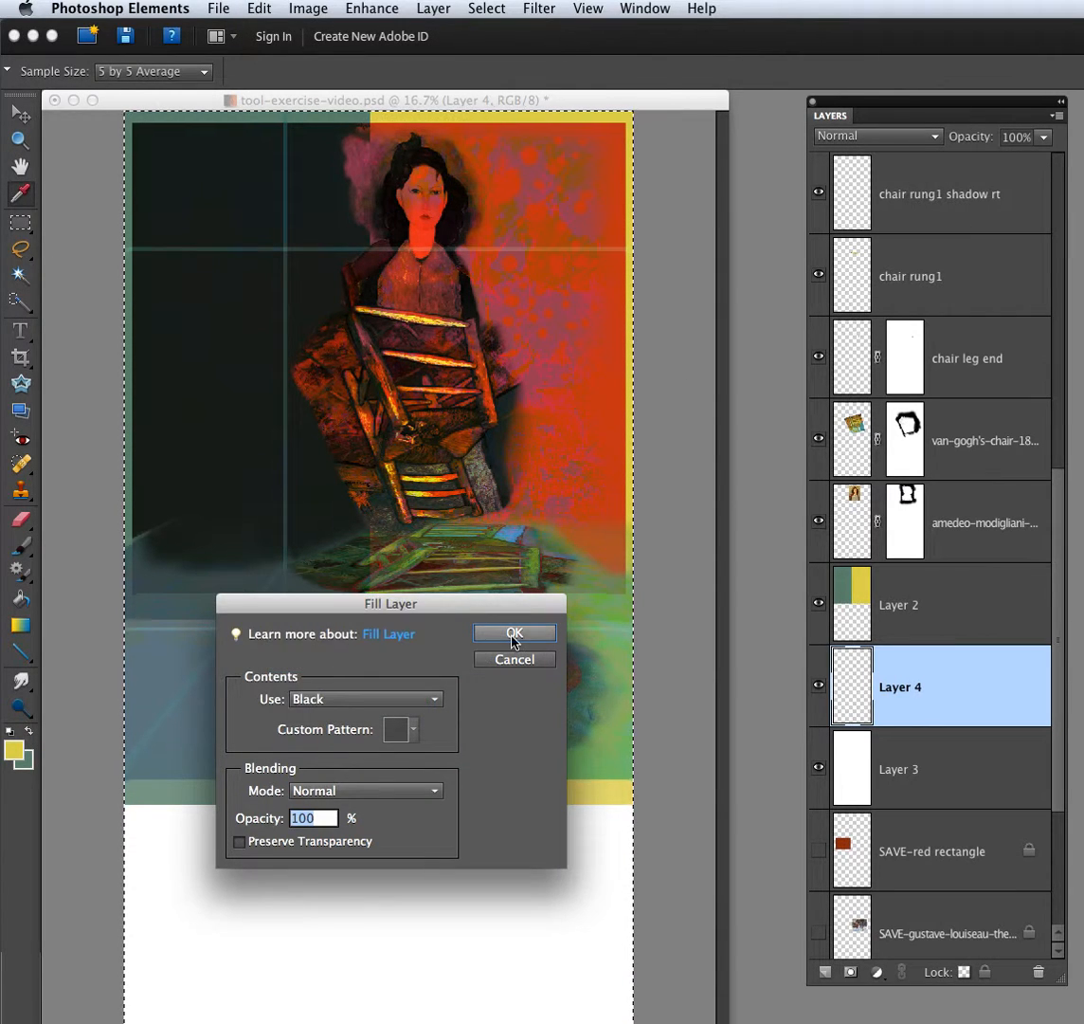
{"action": "left_click", "coordinate": [515, 632]}
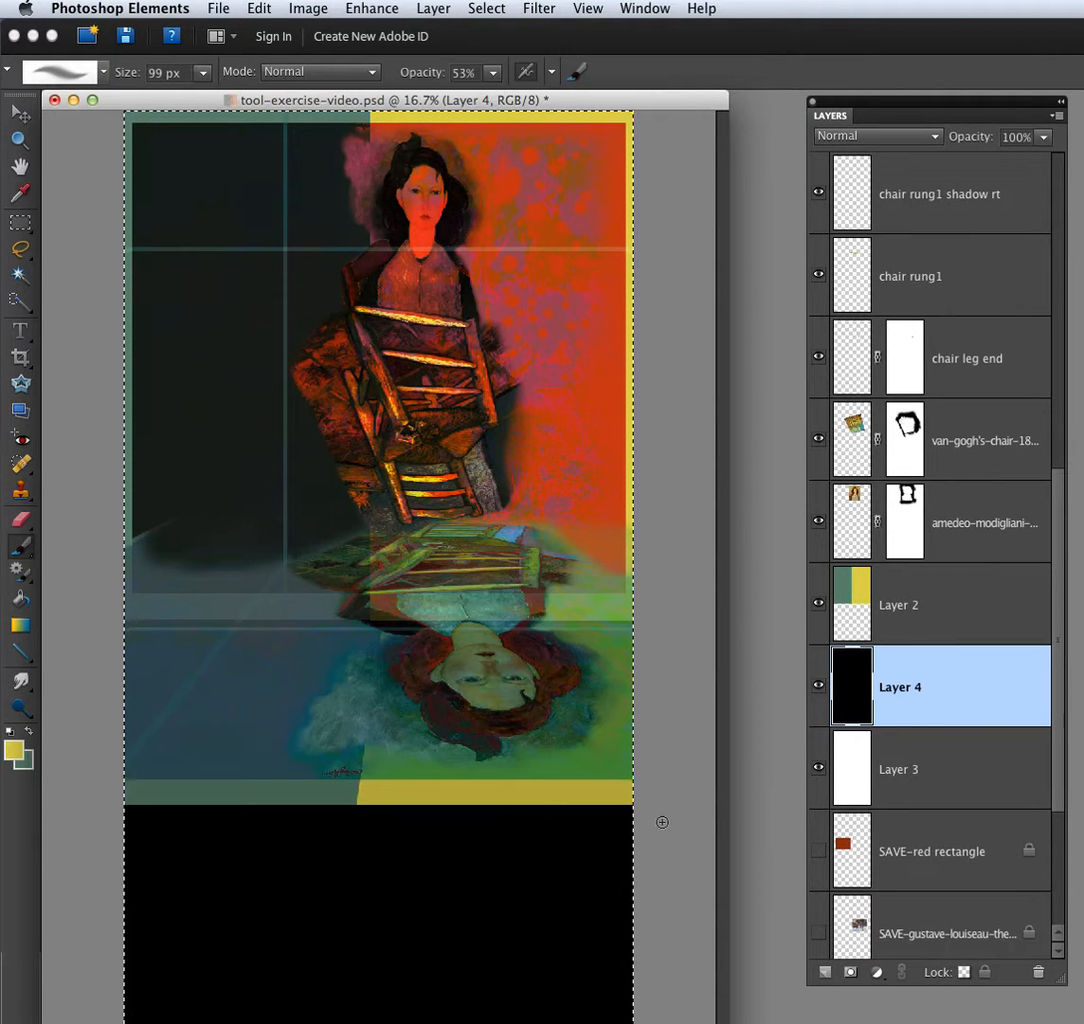
{"action": "left_click", "coordinate": [817, 686]}
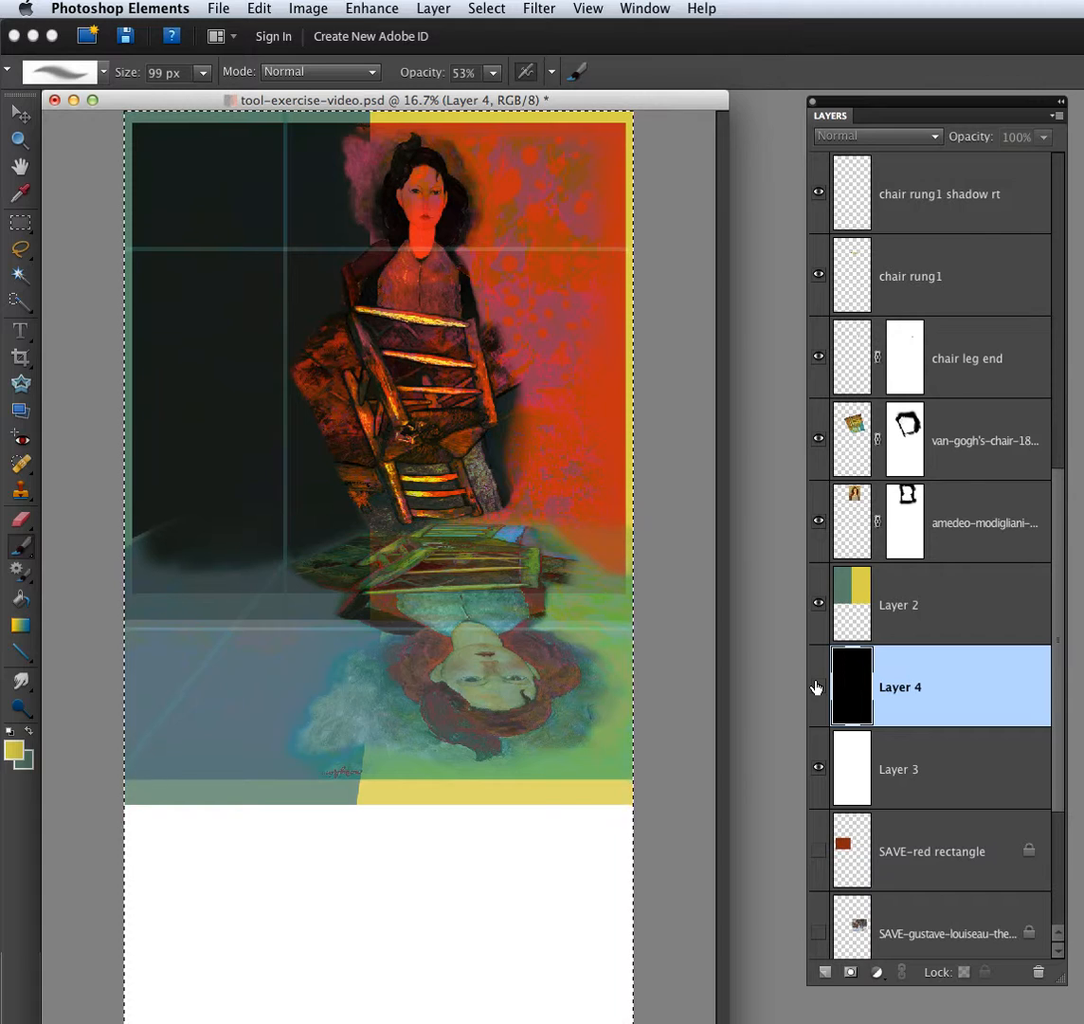
{"action": "left_click", "coordinate": [817, 686]}
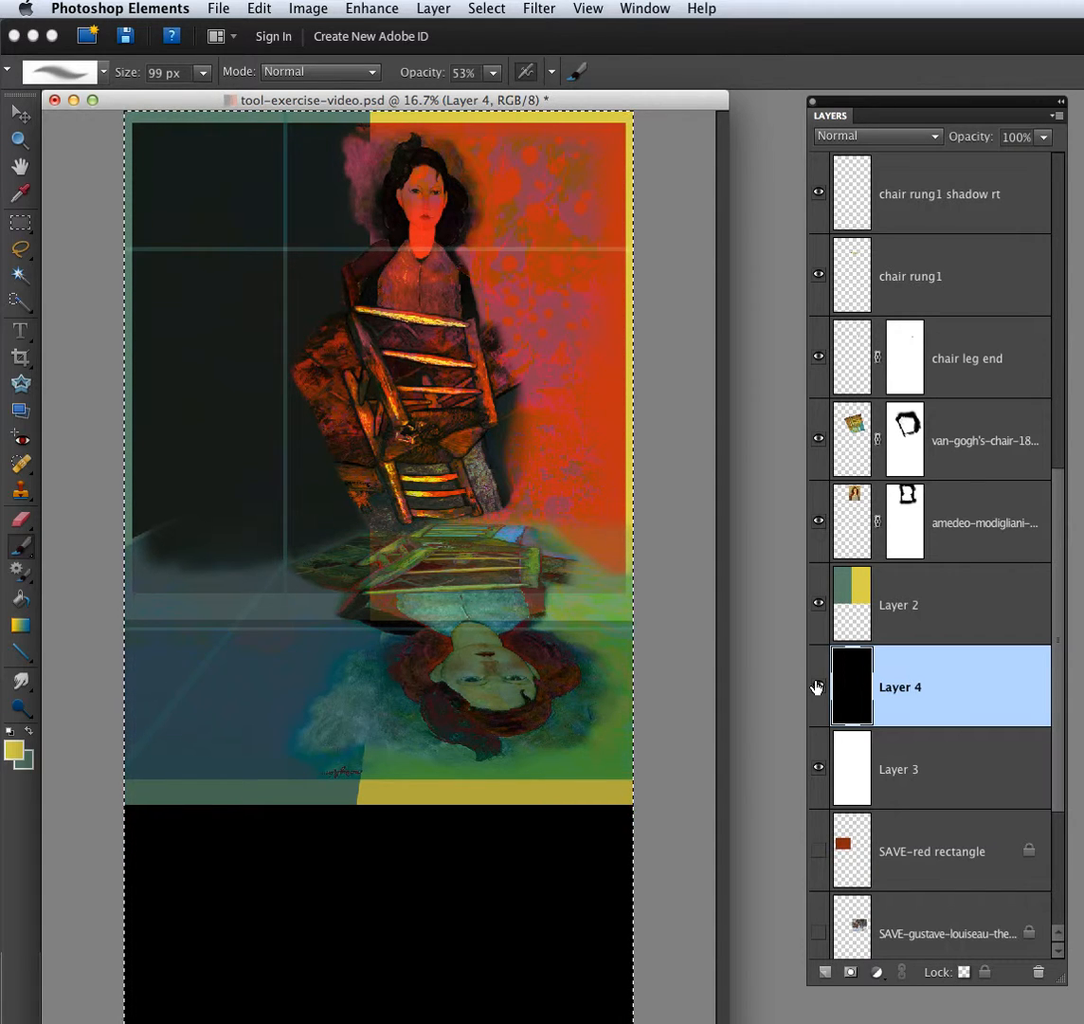
Add a layer above the black fill, hide Layer 2, and draw a linear white-to-black gradient from the canvas's upper edge downward
{"action": "left_click", "coordinate": [825, 971]}
{"action": "key", "text": "g"}
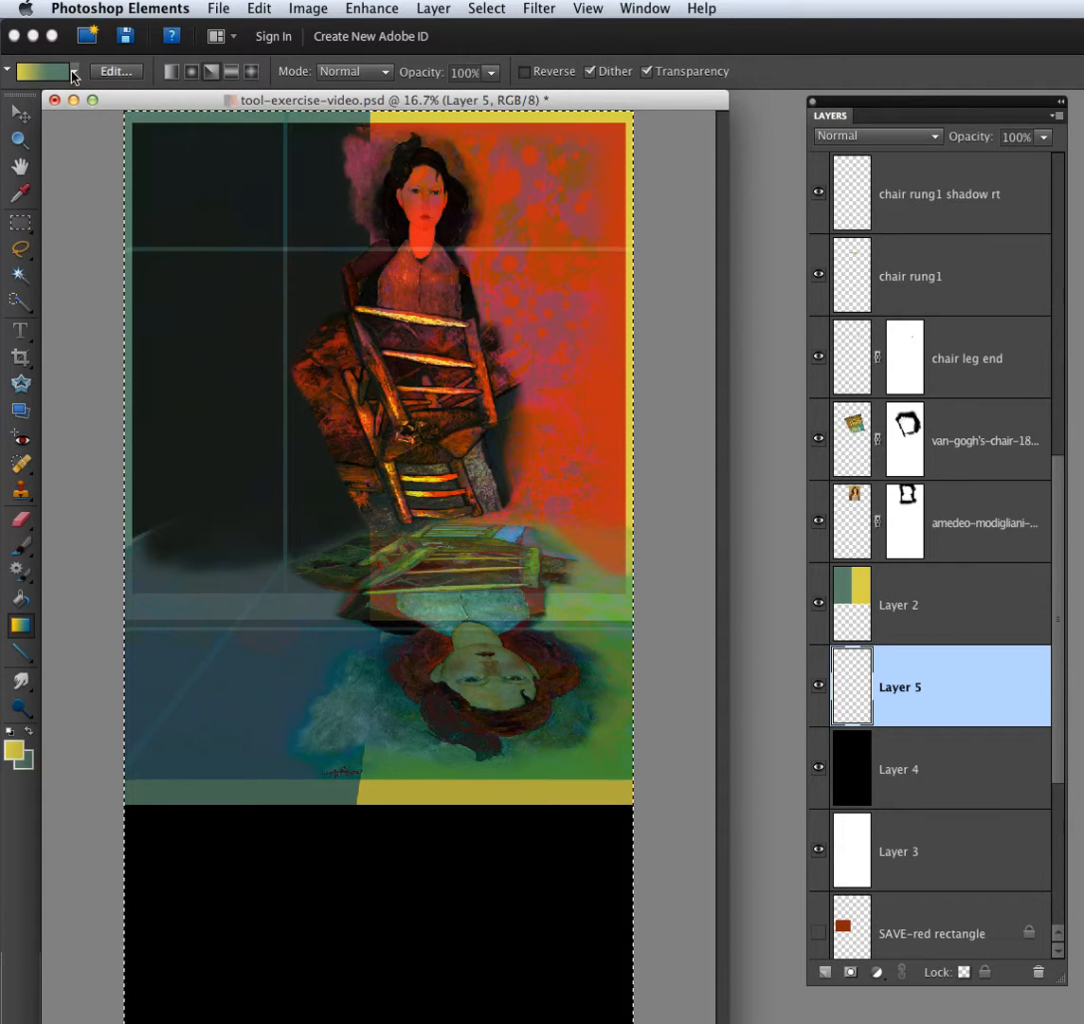
{"action": "key", "text": "d"}
{"action": "left_click", "coordinate": [74, 74]}
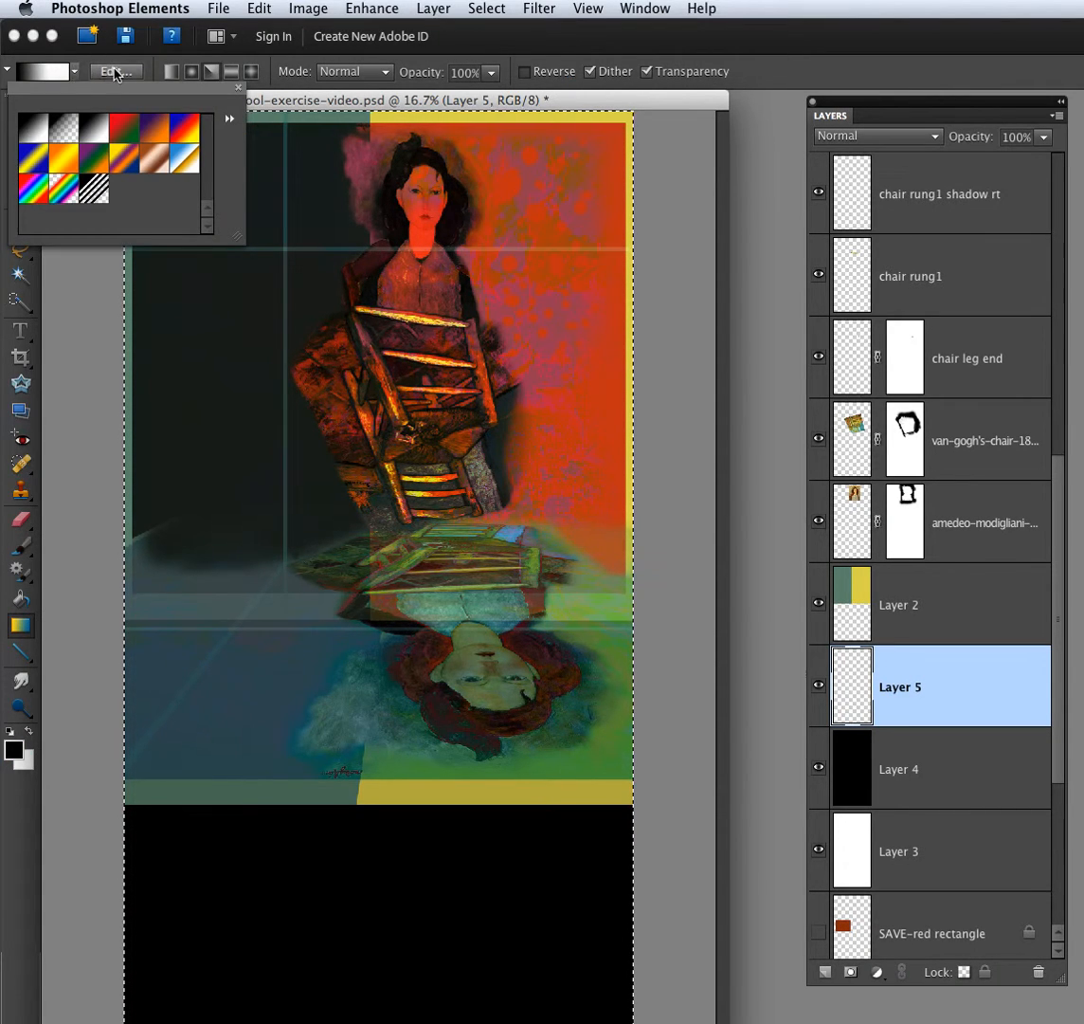
{"action": "left_click", "coordinate": [818, 604]}
{"action": "key", "text": "x"}
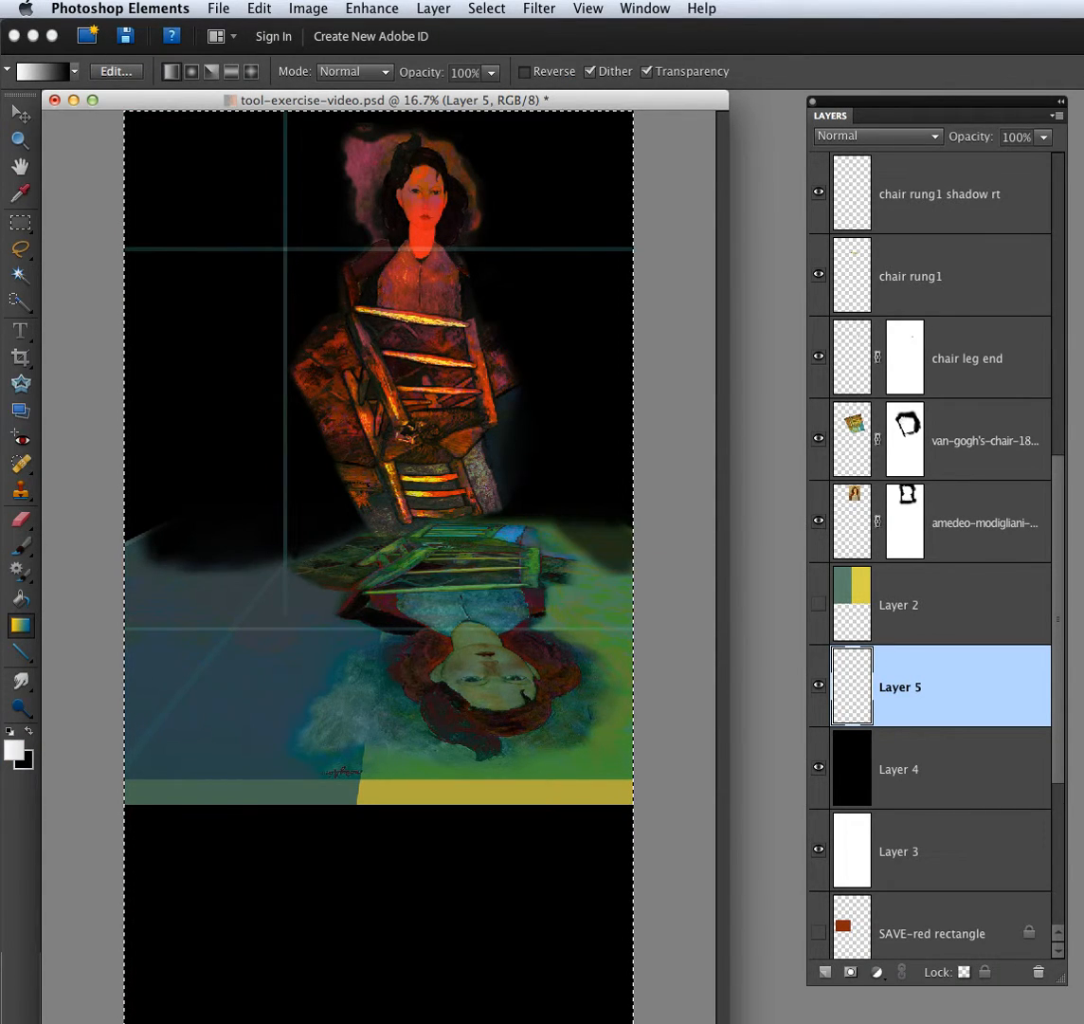
{"action": "left_click_drag", "start_coordinate": [224, 114], "coordinate": [223, 1021]}
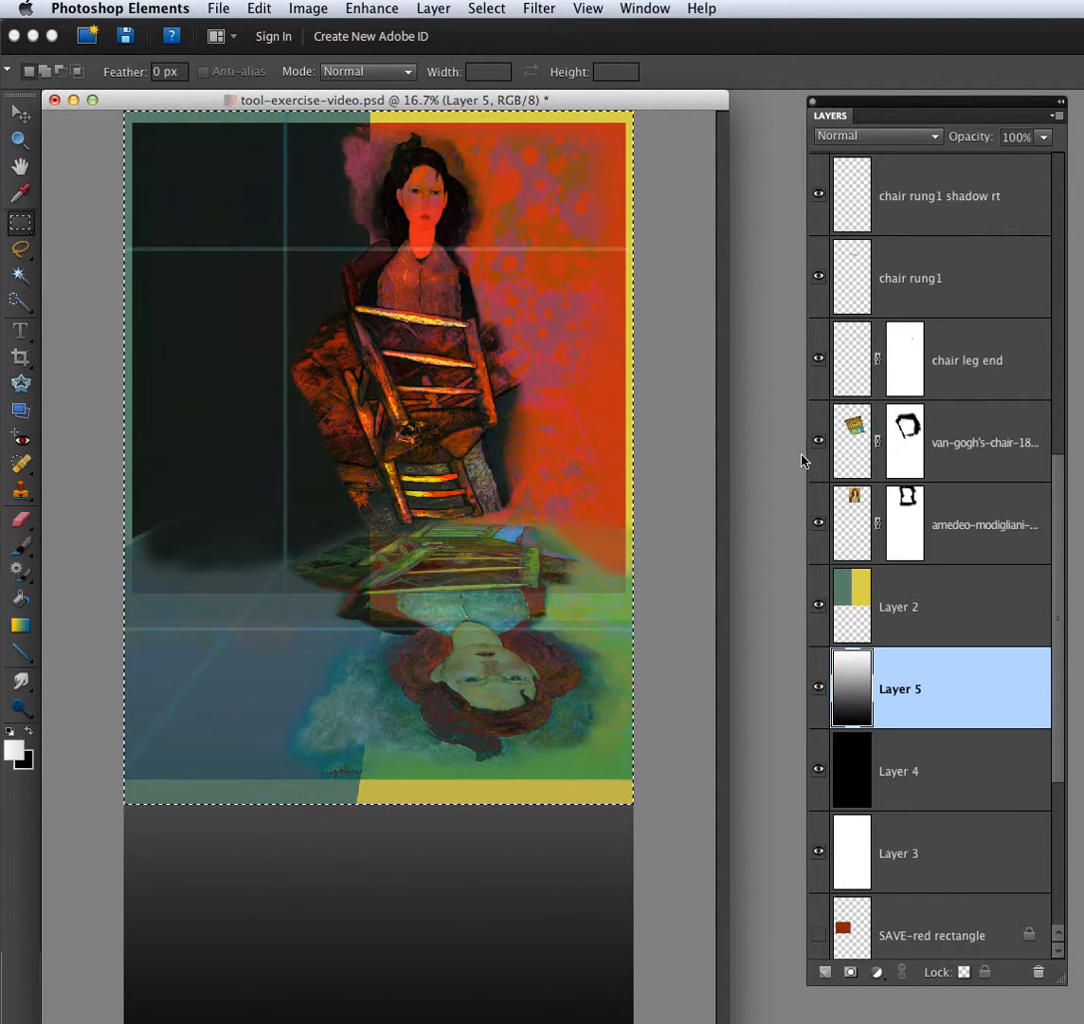
Check the width and height of the marquee selection around the artwork in the Info panel
{"action": "left_click", "coordinate": [644, 8]}
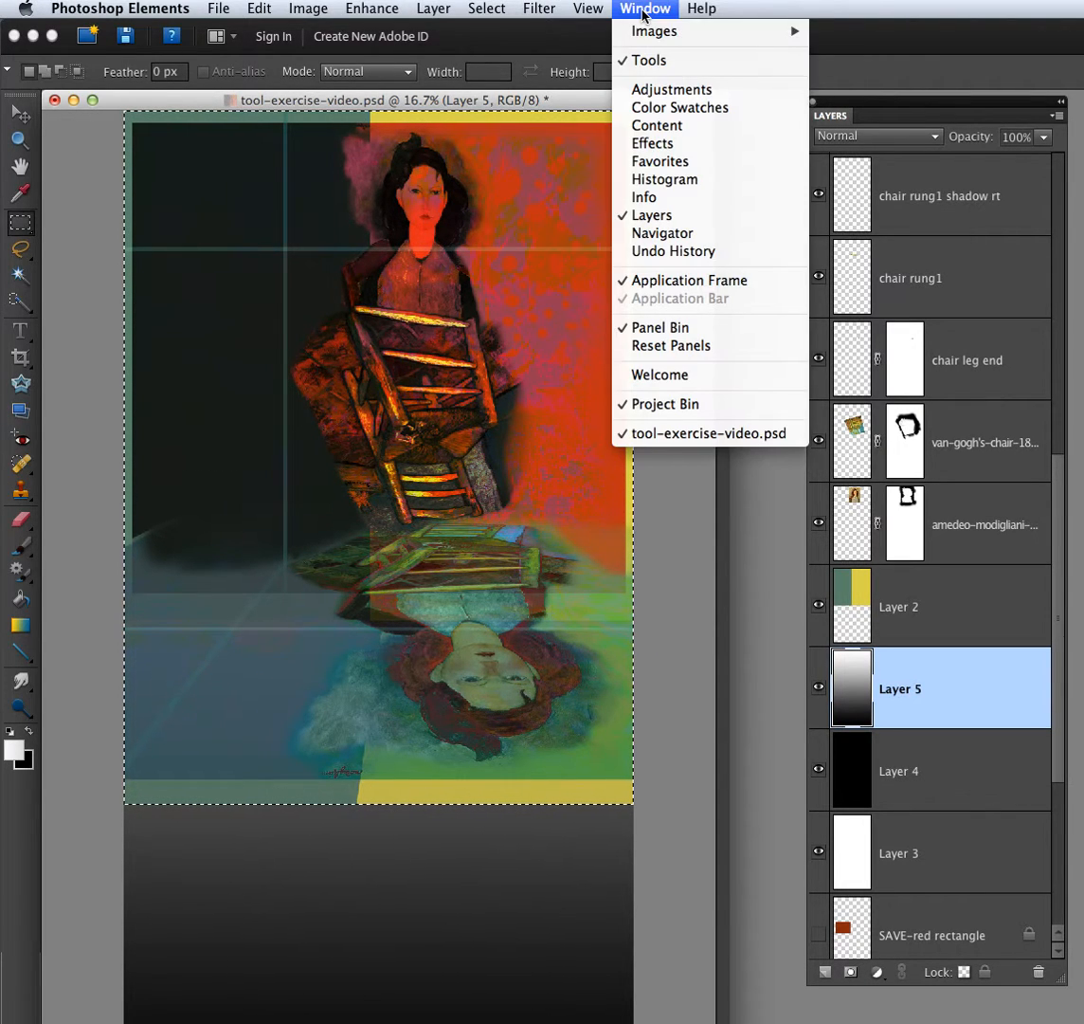
{"action": "left_click", "coordinate": [649, 197]}
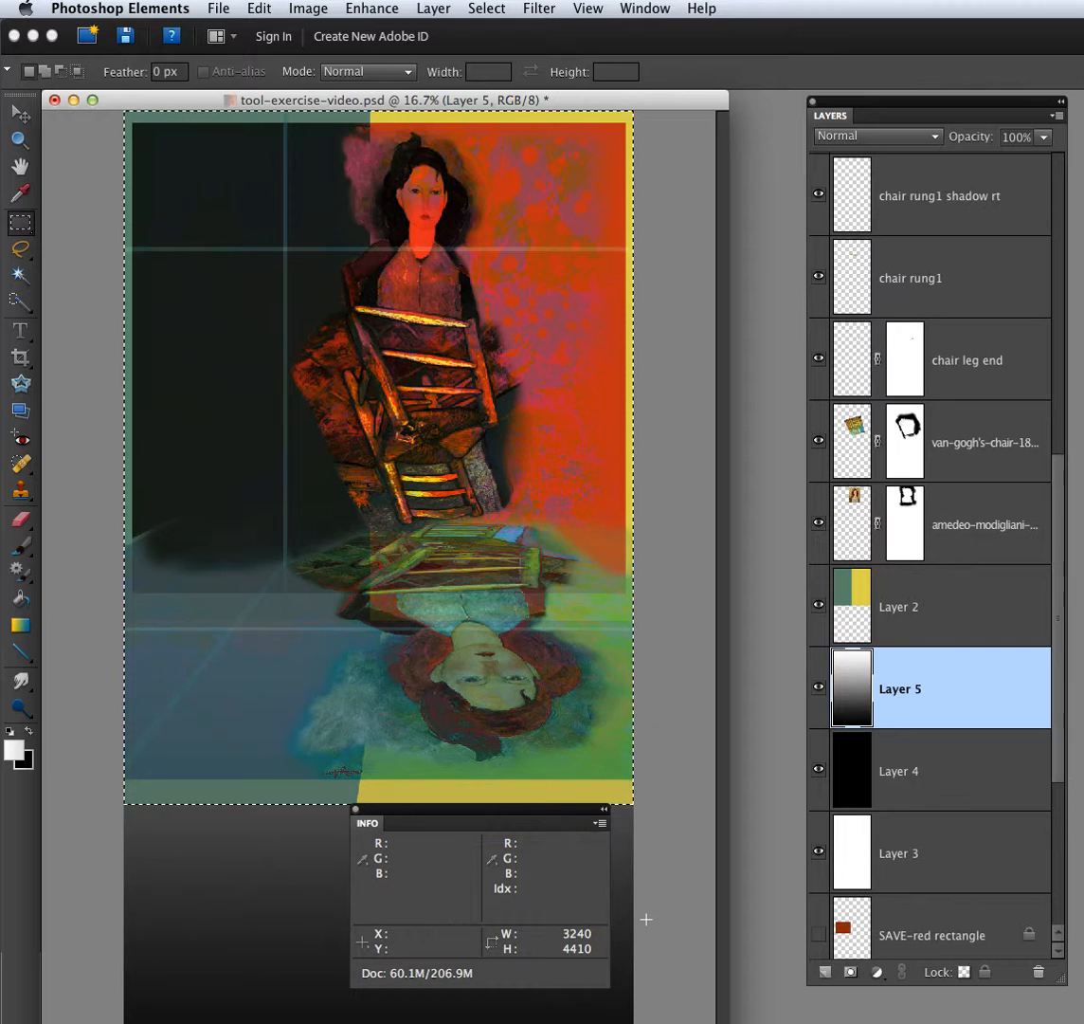
{"action": "left_click", "coordinate": [355, 810]}
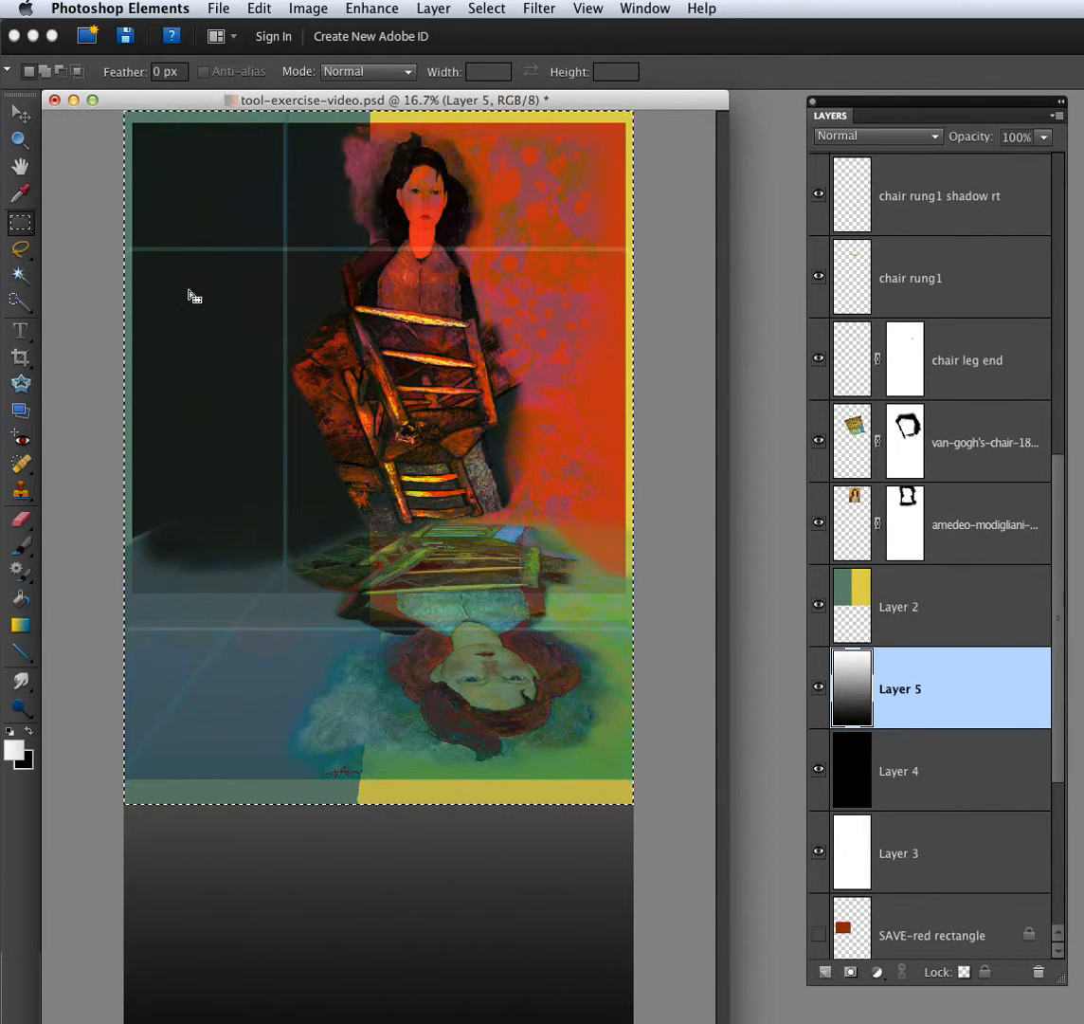
Clear the selection, activate the Crop tool, and divide 3240 by .6667 in Calculator to work out the crop height
{"action": "key", "text": "super+d"}
{"action": "left_click", "coordinate": [19, 357]}
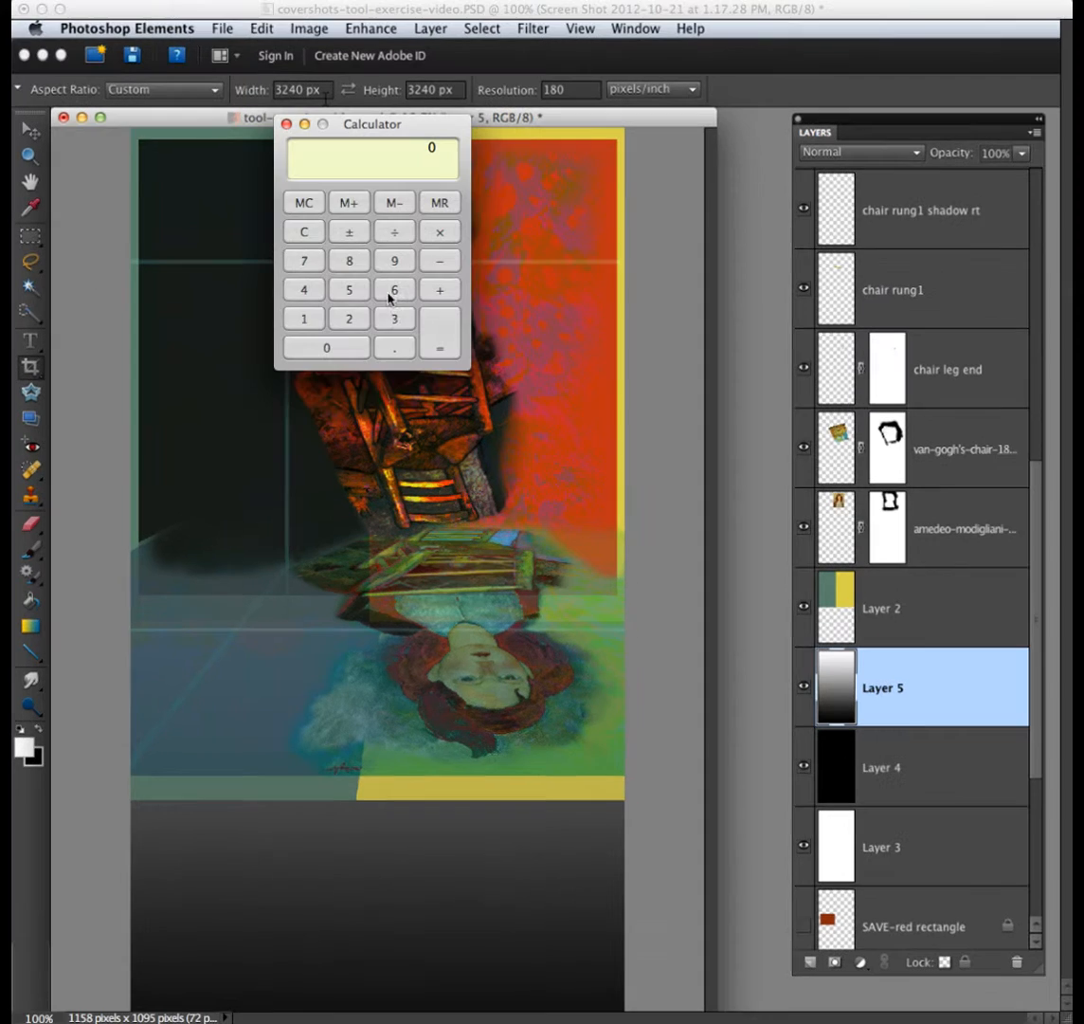
{"action": "left_click", "coordinate": [393, 317]}
{"action": "left_click", "coordinate": [356, 320]}
{"action": "left_click", "coordinate": [306, 291]}
{"action": "left_click", "coordinate": [344, 348]}
{"action": "left_click", "coordinate": [392, 231]}
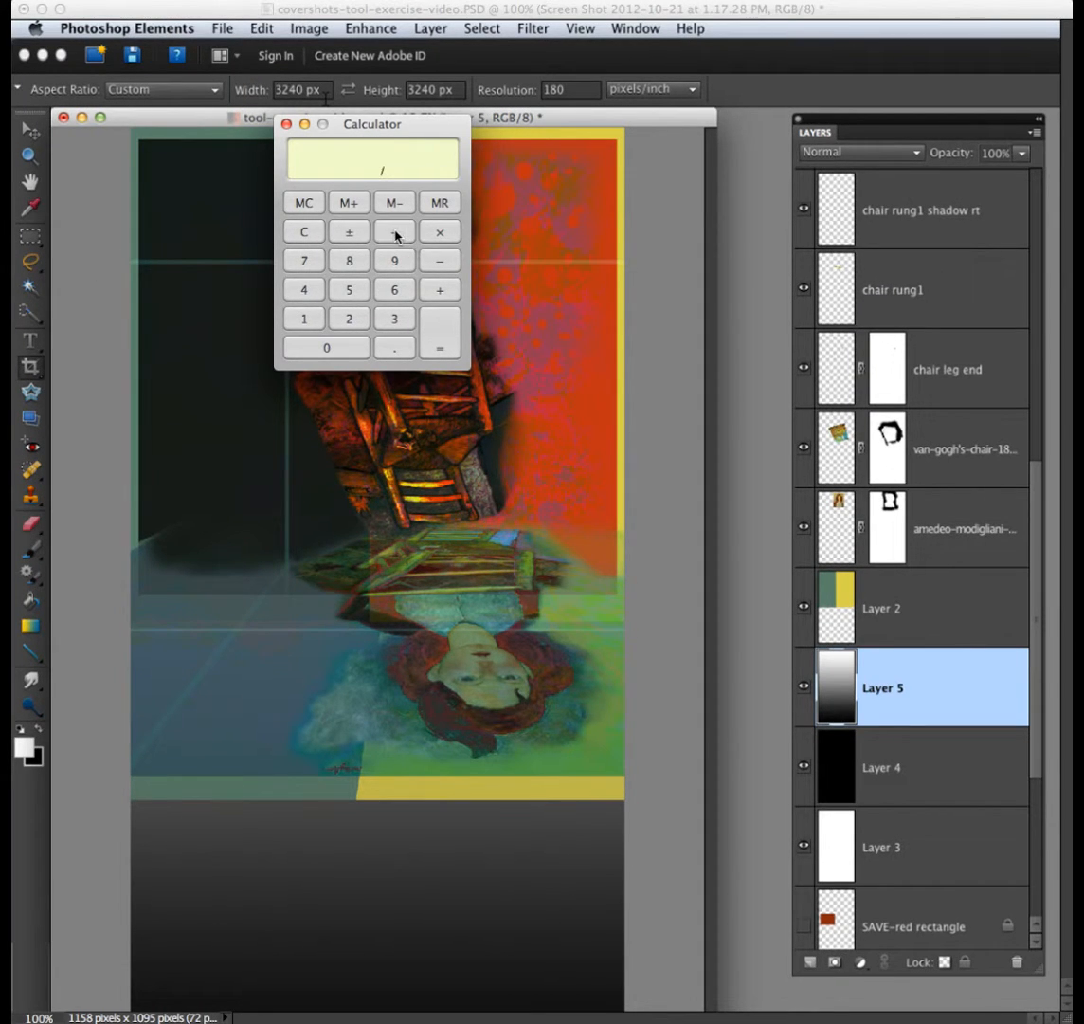
{"action": "left_click", "coordinate": [393, 347]}
{"action": "left_click", "coordinate": [393, 290]}
{"action": "left_click", "coordinate": [394, 290]}
{"action": "left_click", "coordinate": [393, 291]}
{"action": "left_click", "coordinate": [305, 264]}
{"action": "left_click", "coordinate": [436, 332]}
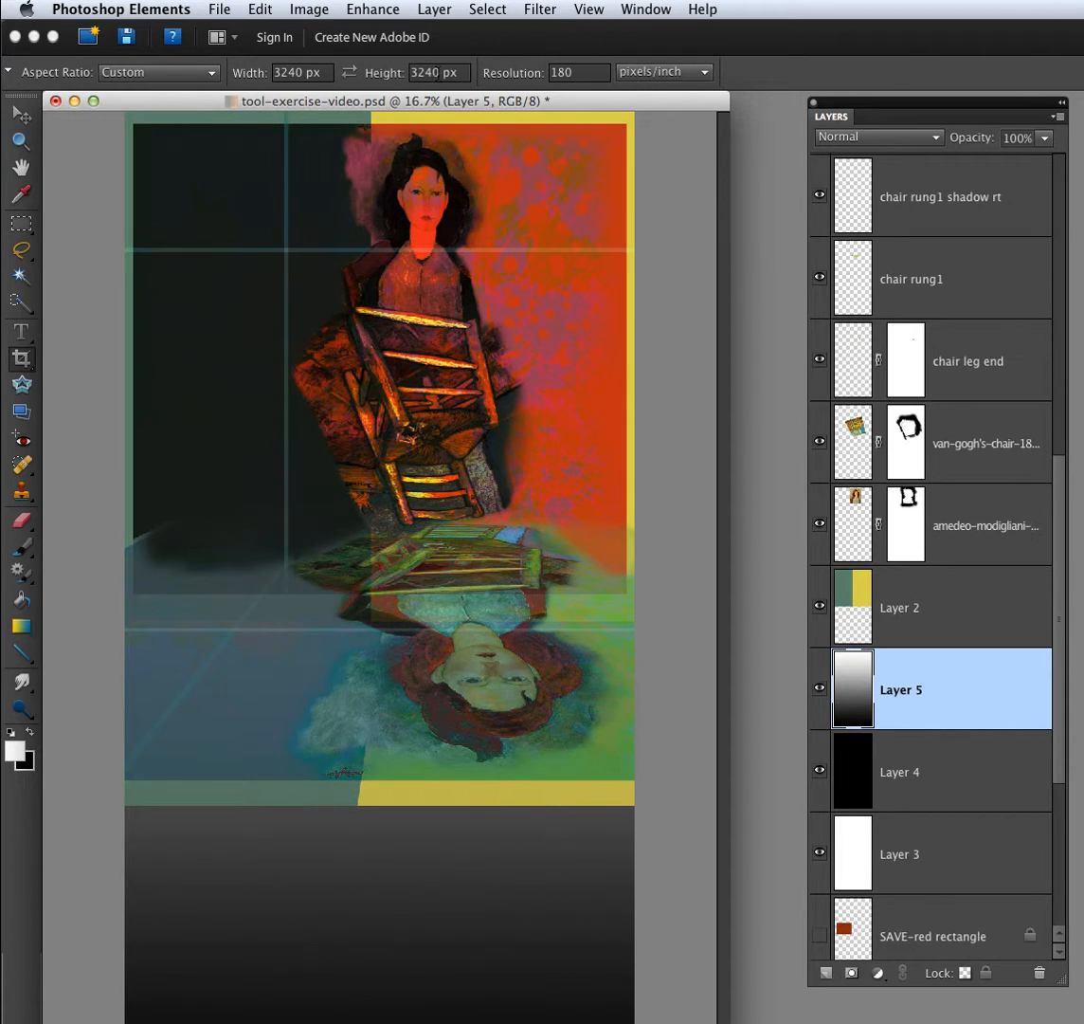
Crop the canvas to 3240 by 4859 px, keeping the whole reflected artwork with a strip of gradient beneath it
{"action": "double_click", "coordinate": [413, 72]}
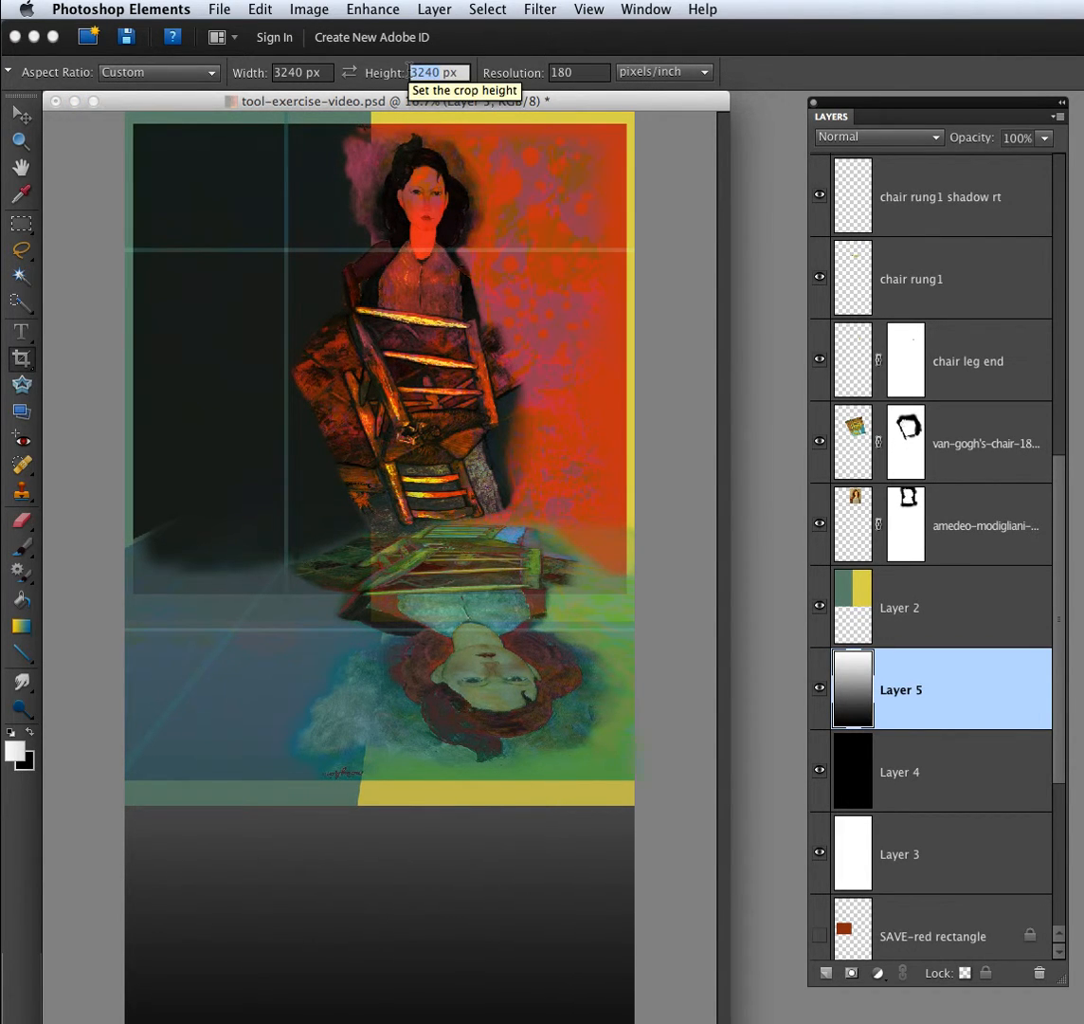
{"action": "type", "text": "4859"}
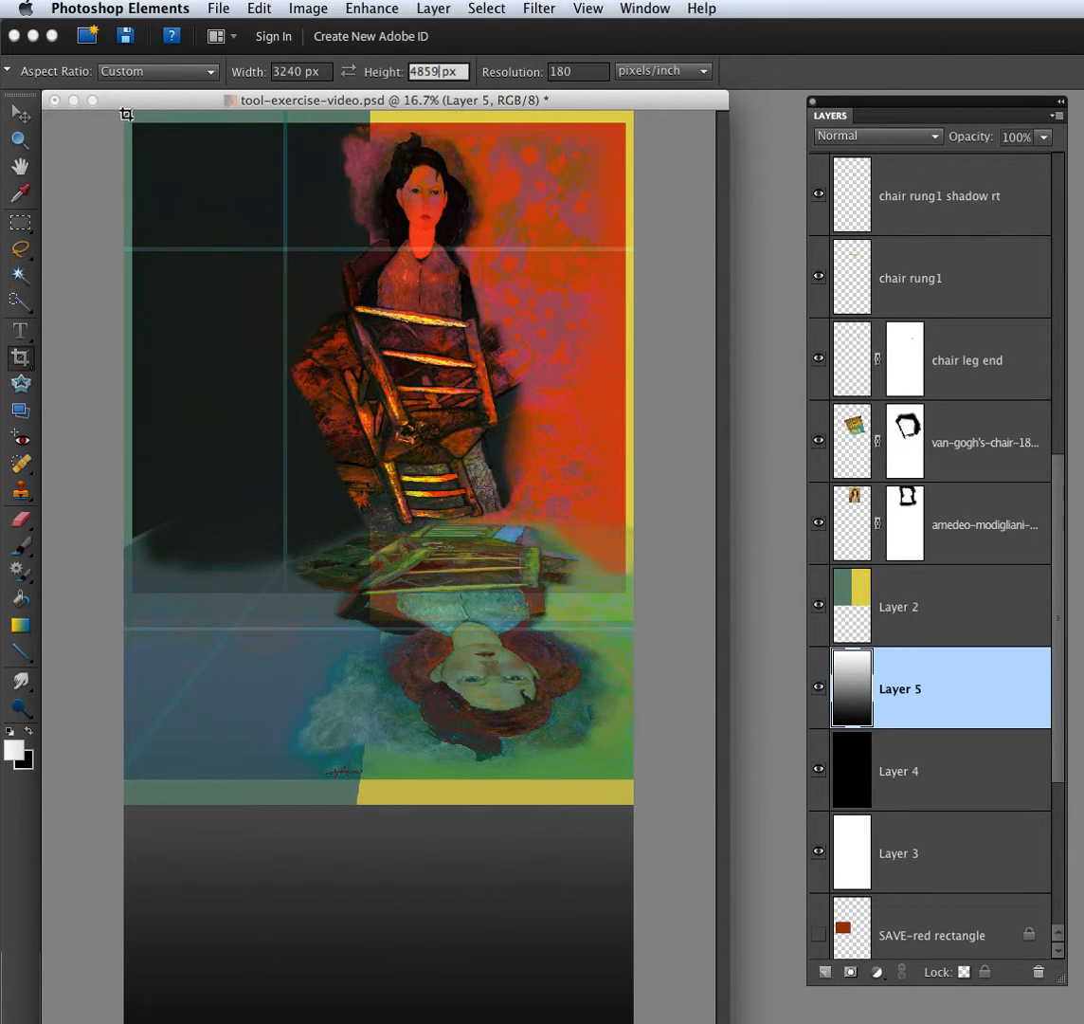
{"action": "left_click_drag", "start_coordinate": [113, 101], "coordinate": [690, 907]}
{"action": "key", "text": "Return"}
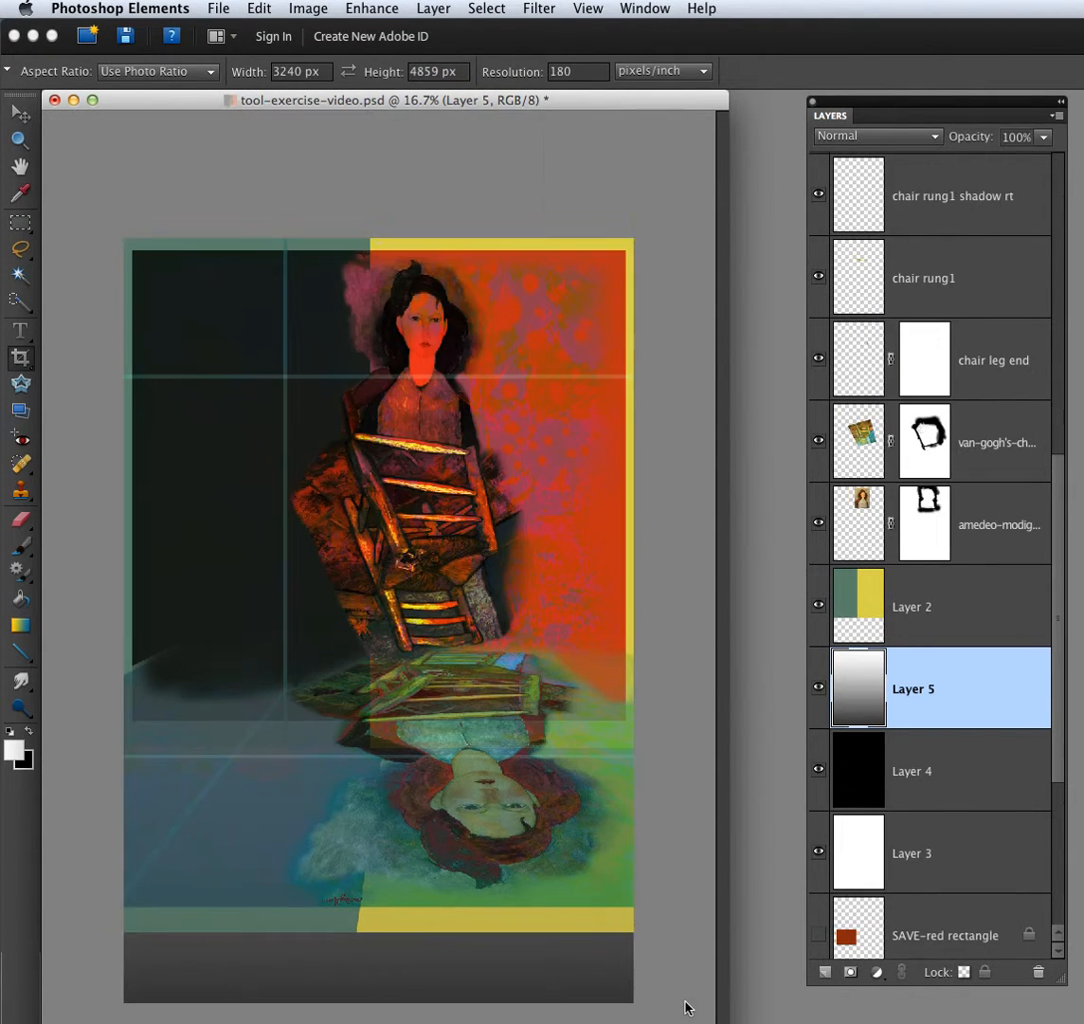
Save a PNG copy of the artwork as tool-exercise_reflection.png in the tools-exercise folder
{"action": "left_click", "coordinate": [204, 11]}
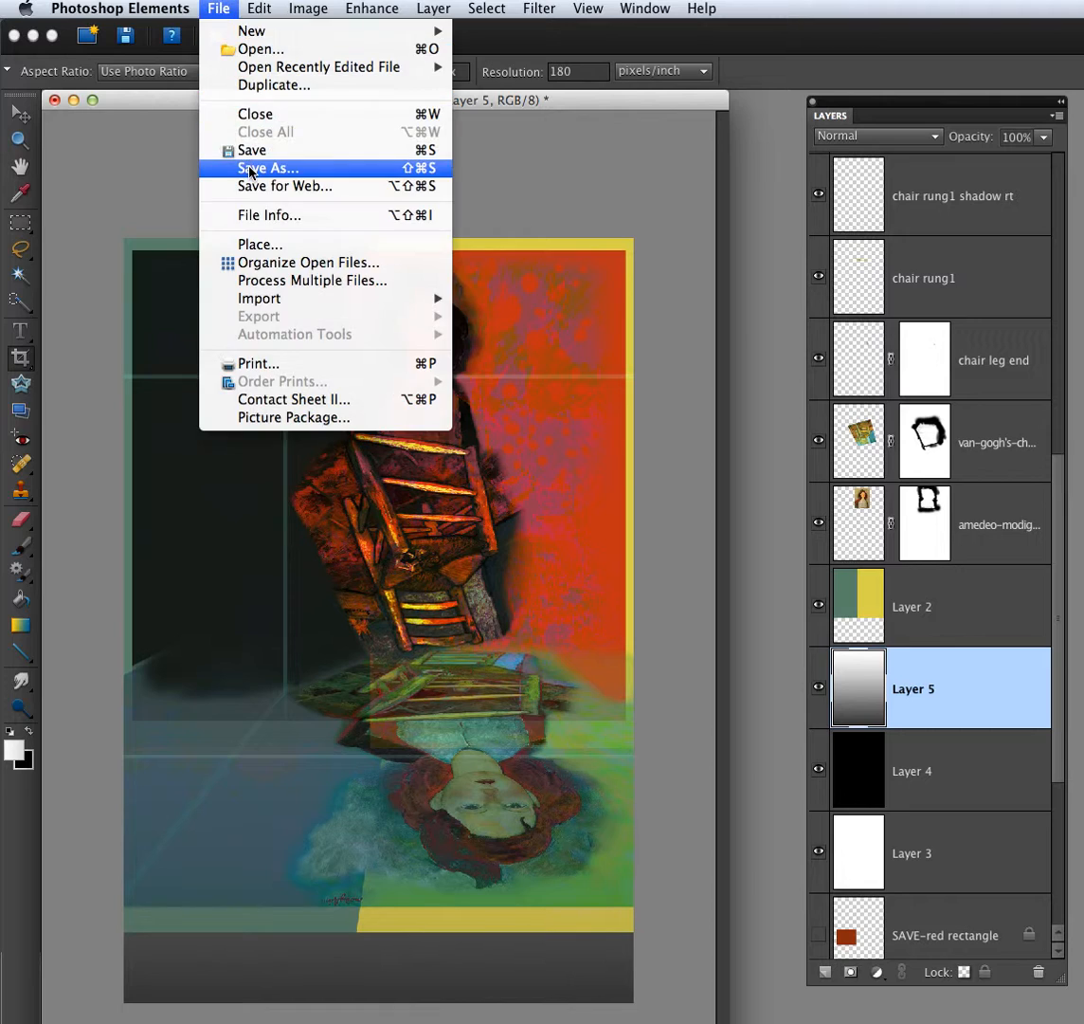
{"action": "left_click", "coordinate": [227, 165]}
{"action": "left_click", "coordinate": [531, 751]}
{"action": "left_click", "coordinate": [491, 1007]}
{"action": "left_click", "coordinate": [474, 565]}
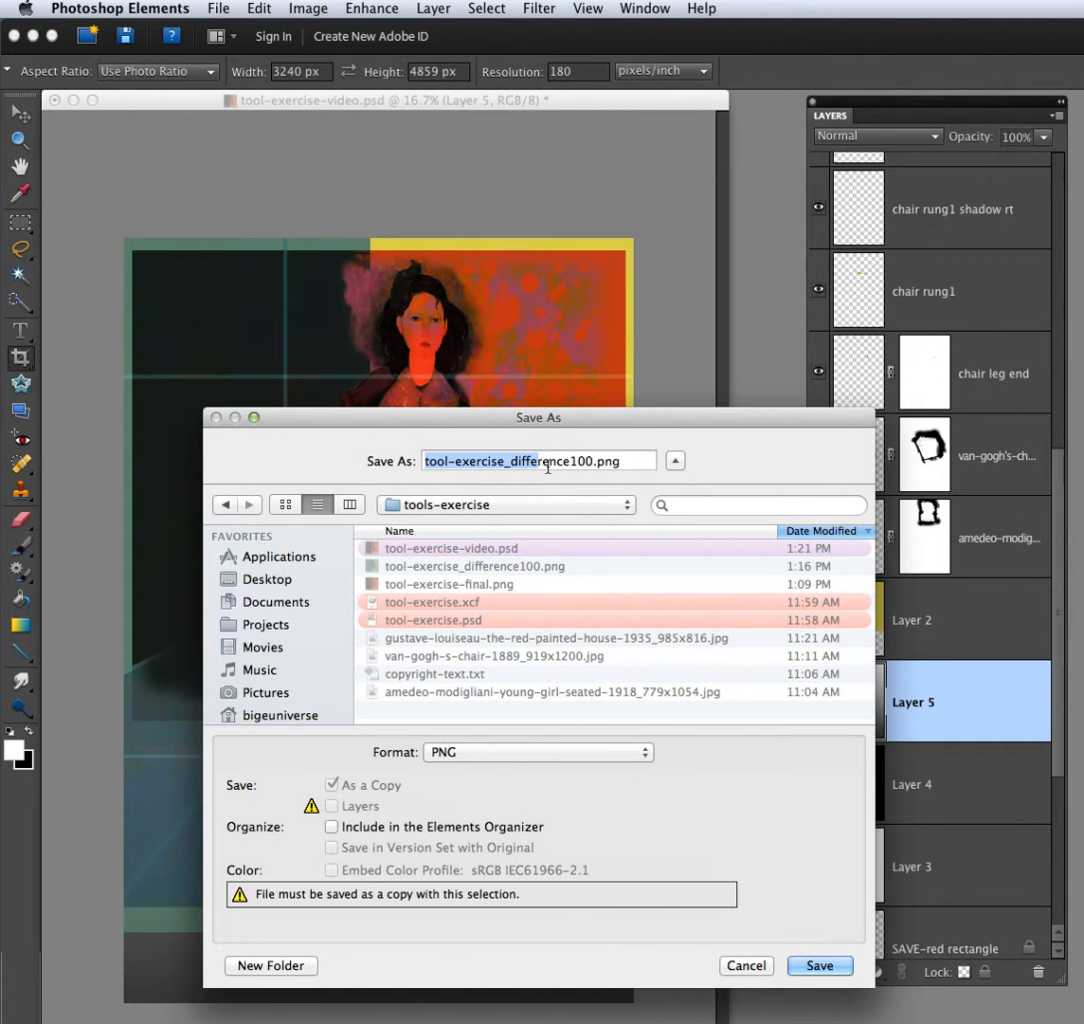
{"action": "double_click", "coordinate": [550, 460]}
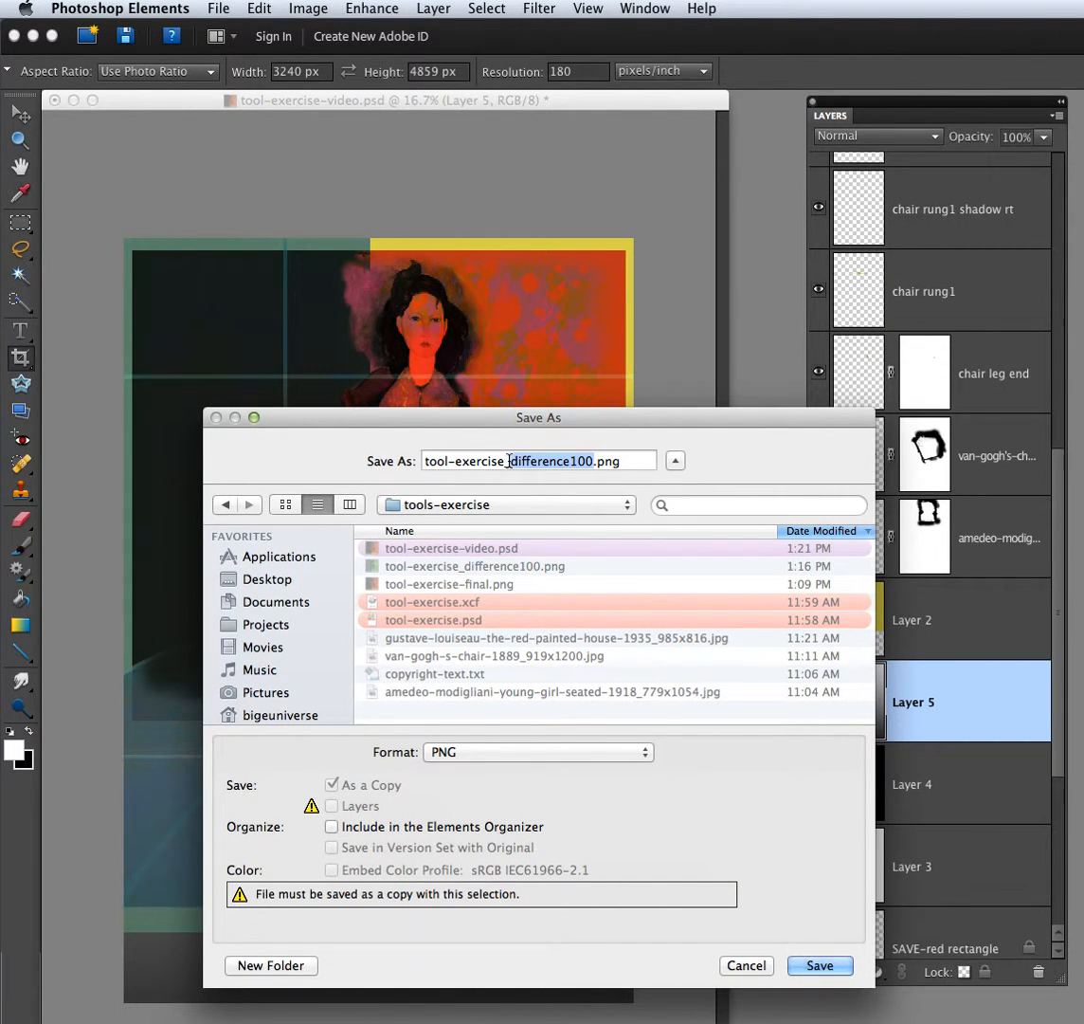
{"action": "type", "text": "reflection"}
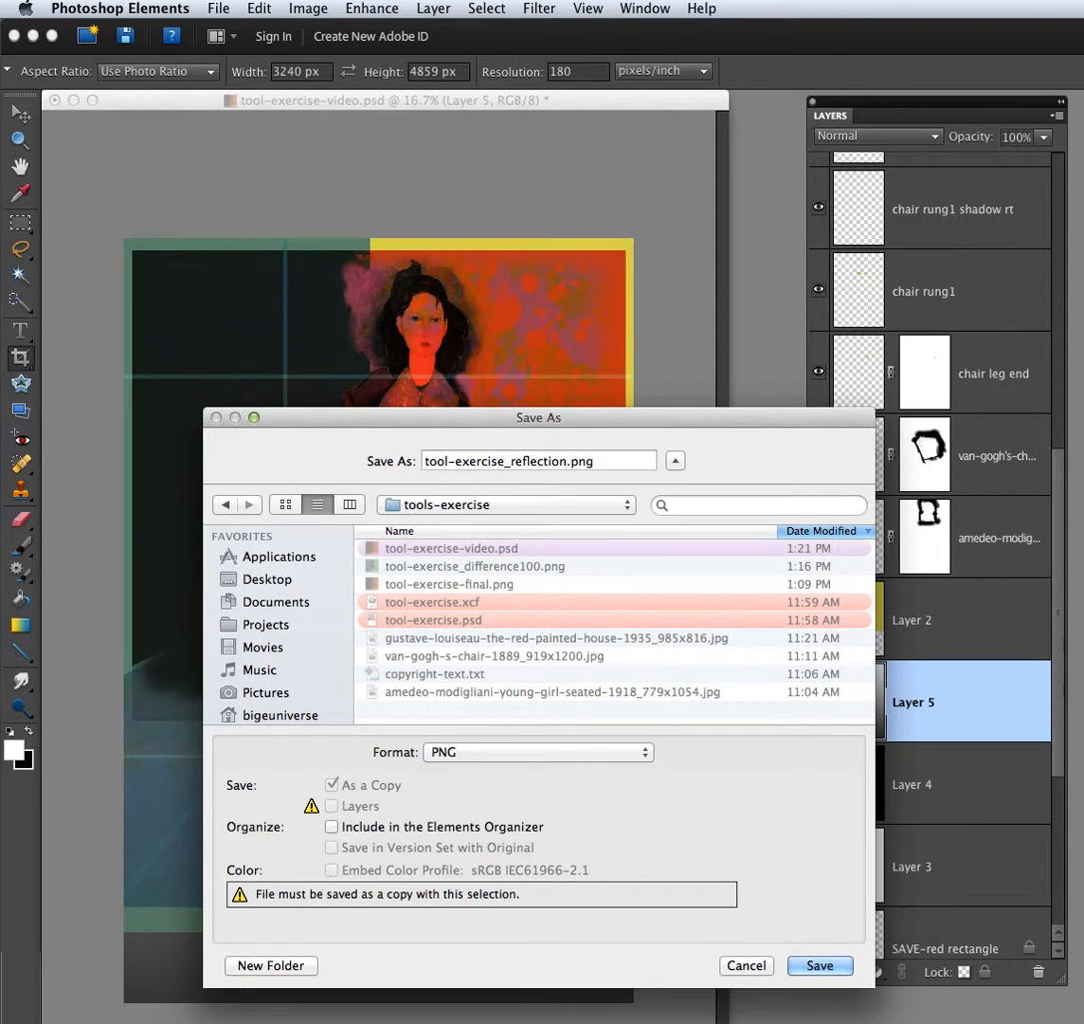
{"action": "left_click", "coordinate": [824, 965]}
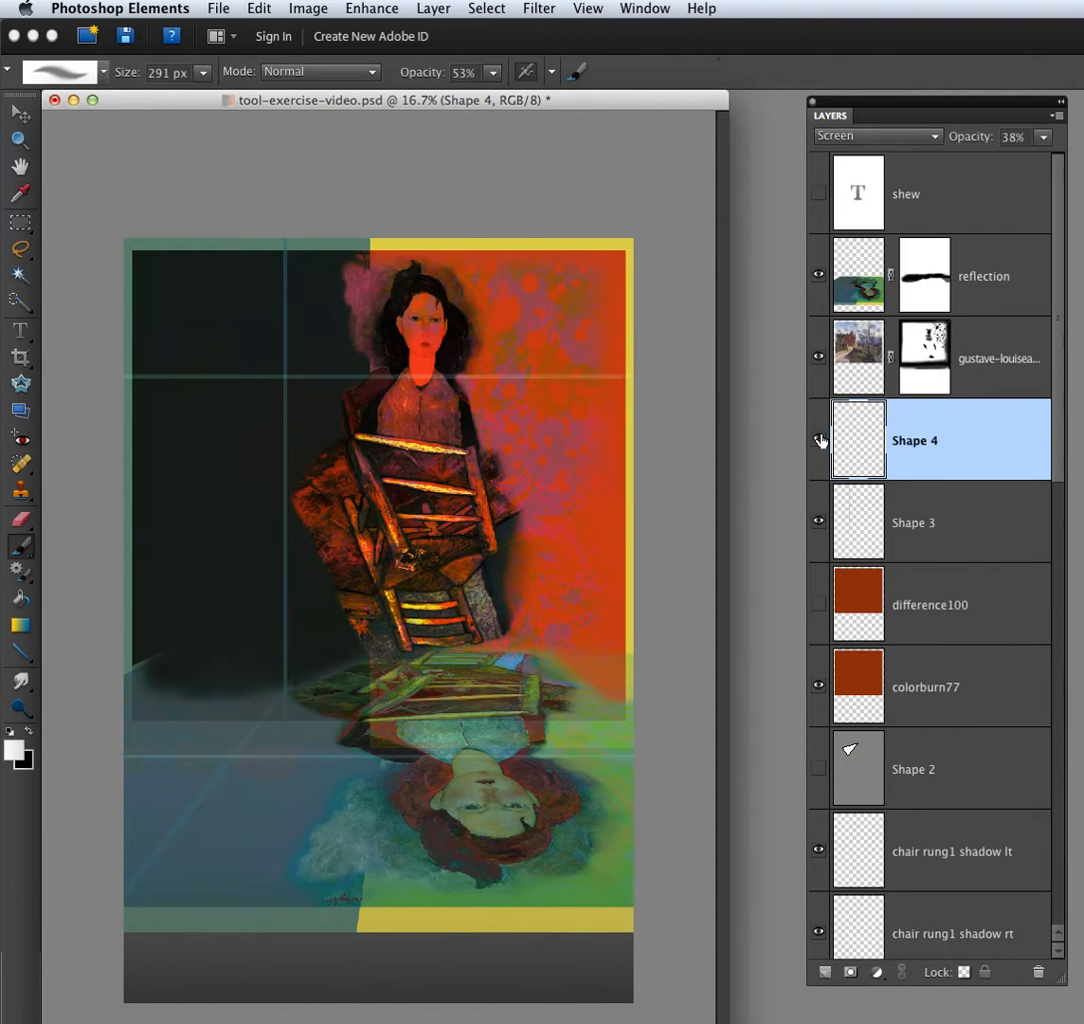
Rename the Shape 4 layer as horizontal bar and the Shape 3 layer as vertical bar
{"action": "double_click", "coordinate": [912, 440]}
{"action": "type", "text": "horizontal bar"}
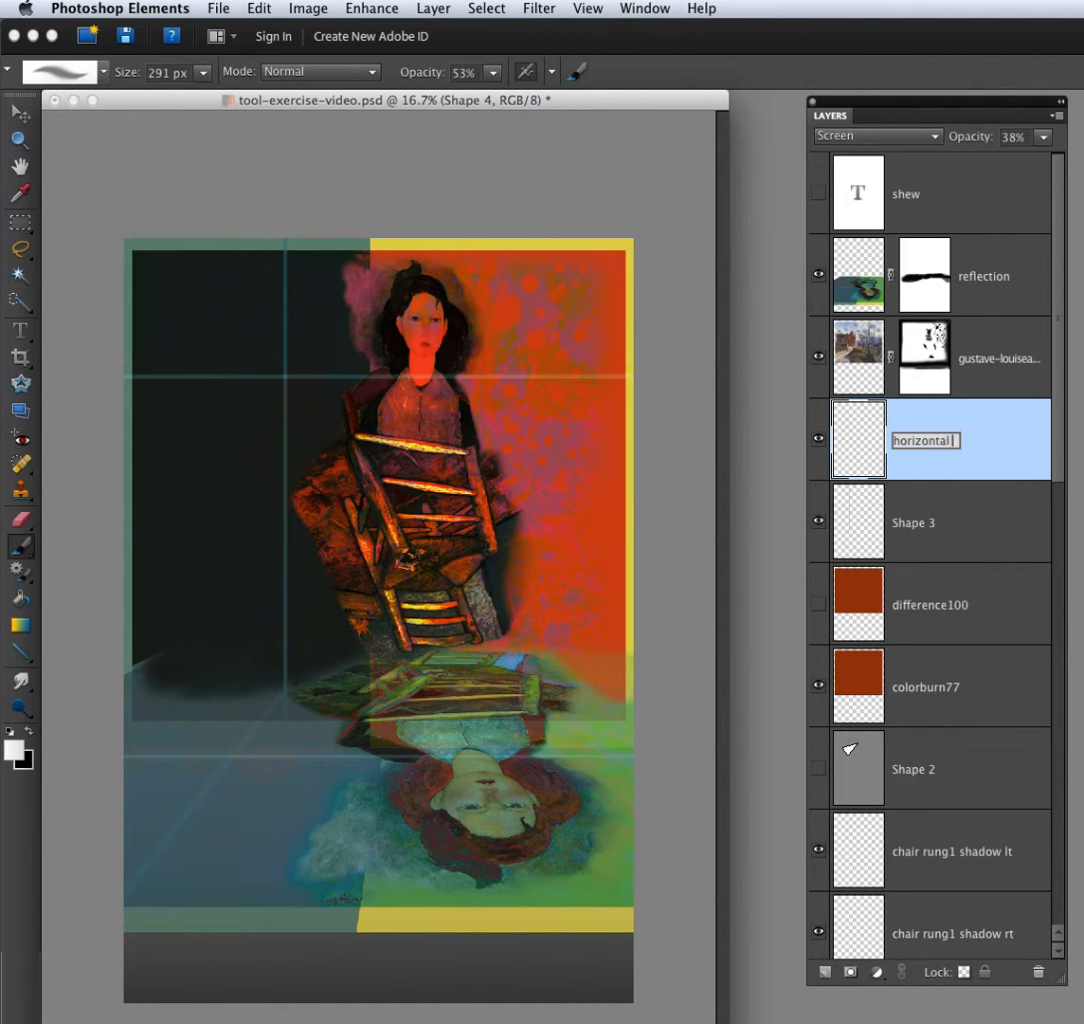
{"action": "left_click", "coordinate": [907, 519]}
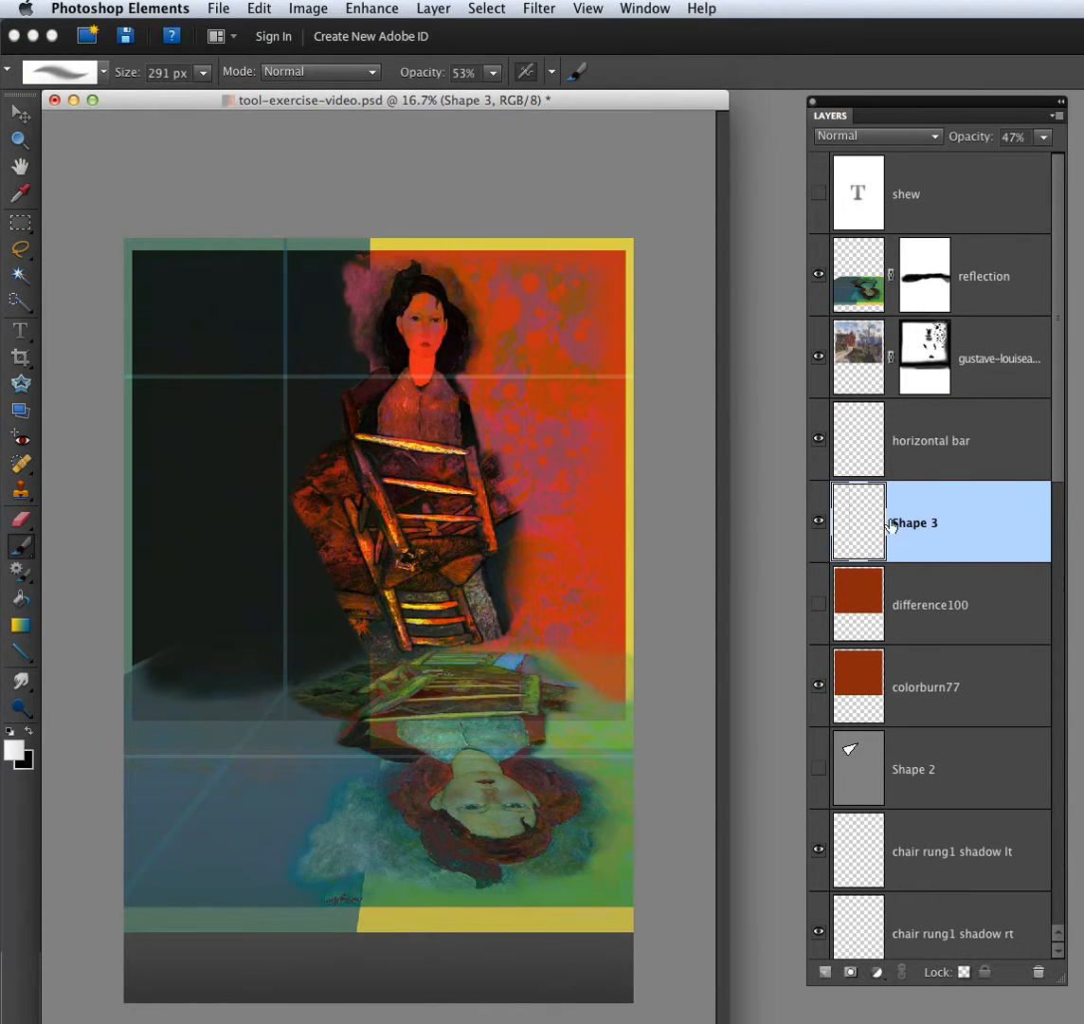
{"action": "double_click", "coordinate": [905, 522]}
{"action": "type", "text": "vertical bar"}
{"action": "left_click", "coordinate": [922, 527]}
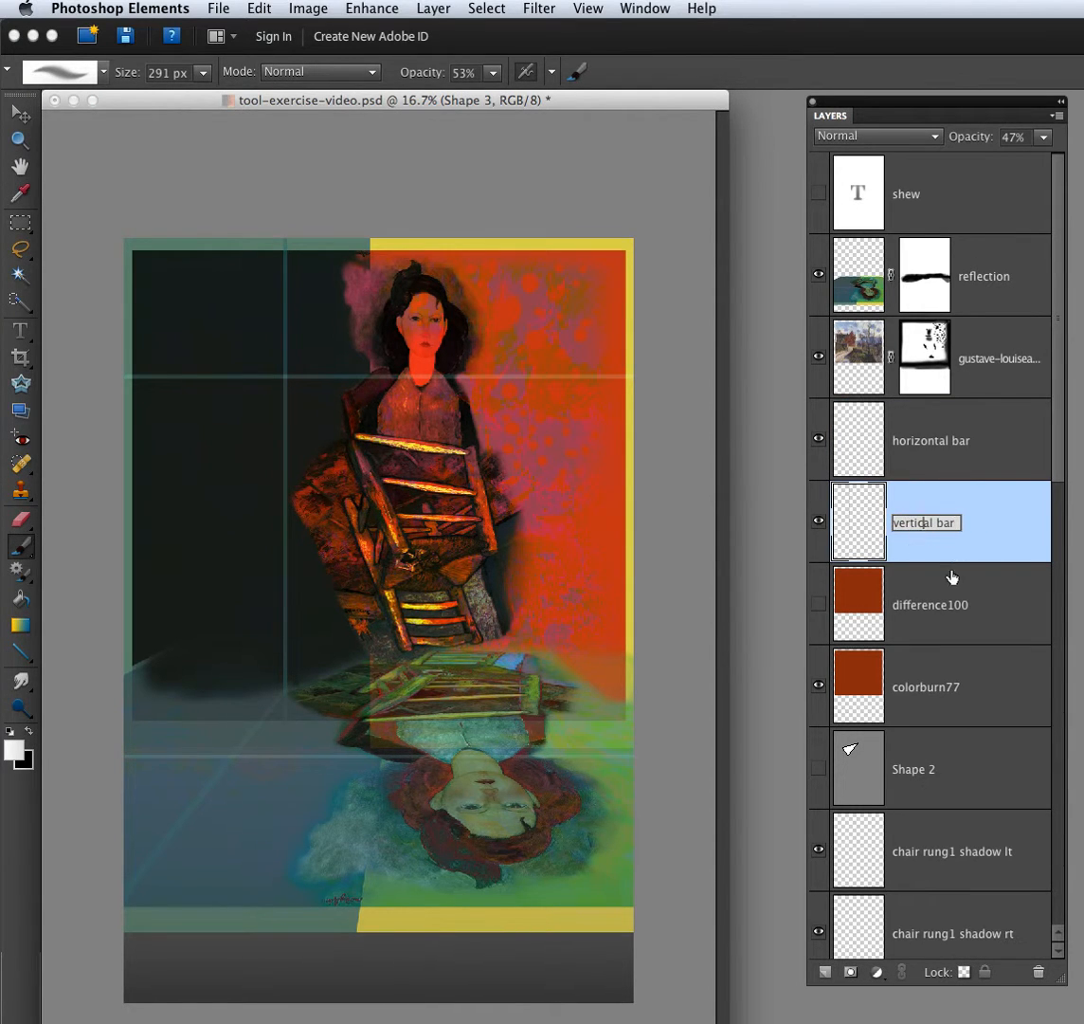
{"action": "key", "text": "Return"}
Add a layer mask to the vertical bar layer and paint out the bar's lower end with a 41 px brush
{"action": "left_click", "coordinate": [849, 972]}
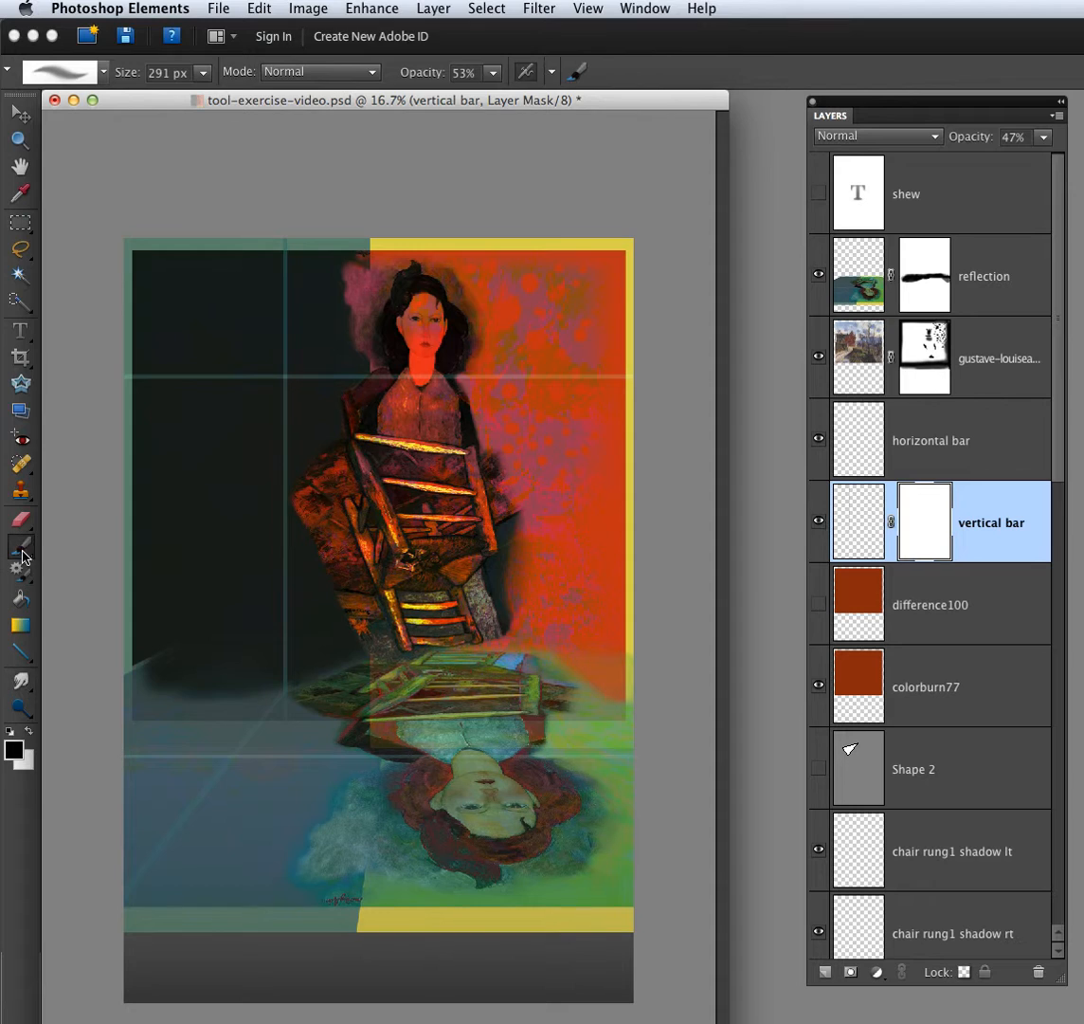
{"action": "left_click_drag", "start_coordinate": [202, 72], "coordinate": [166, 92]}
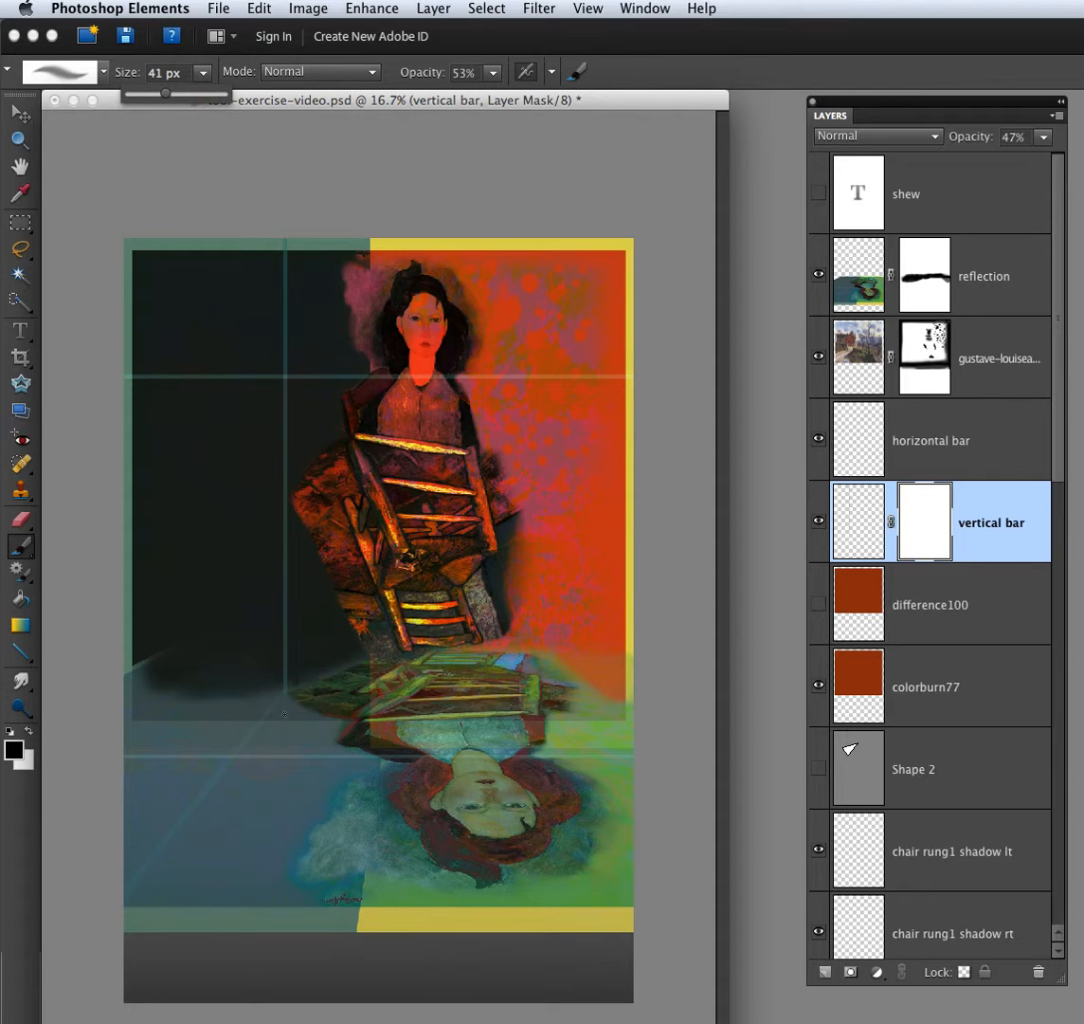
{"action": "left_click", "coordinate": [285, 717]}
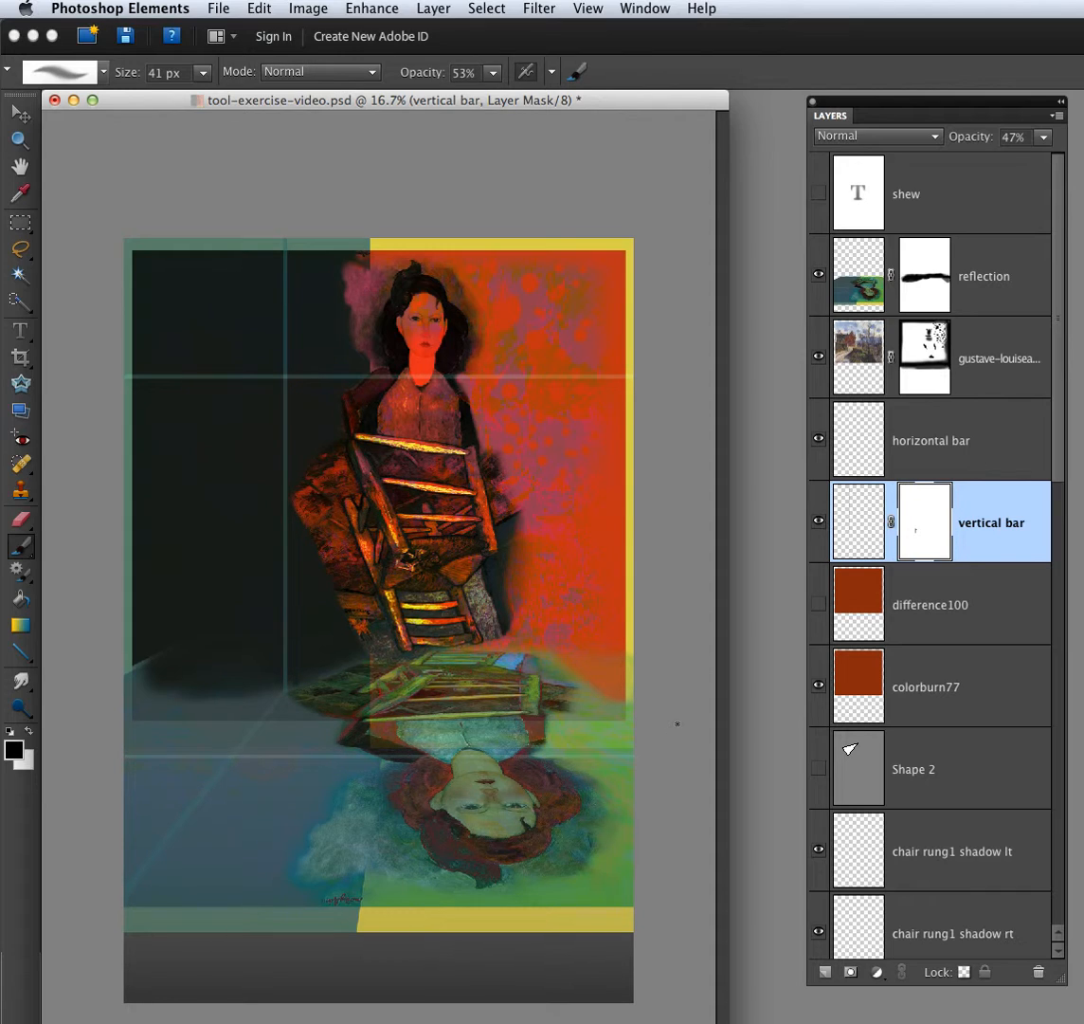
Refine the vertical bar's mask in black up close so the bar stops where the dark wall meets the floor
{"action": "left_click", "coordinate": [19, 140]}
{"action": "left_click", "coordinate": [293, 678]}
{"action": "left_click", "coordinate": [279, 670]}
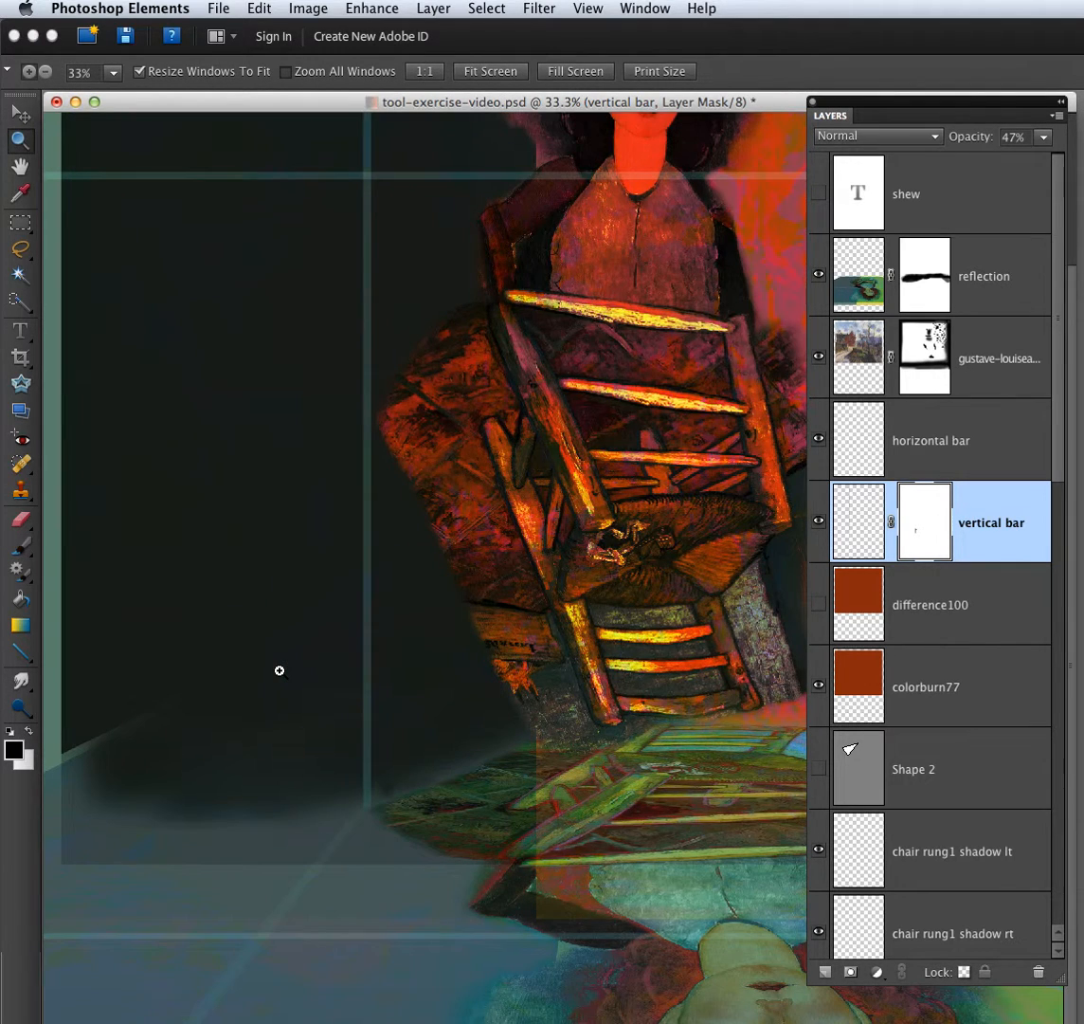
{"action": "left_click", "coordinate": [837, 251]}
{"action": "left_click", "coordinate": [21, 113]}
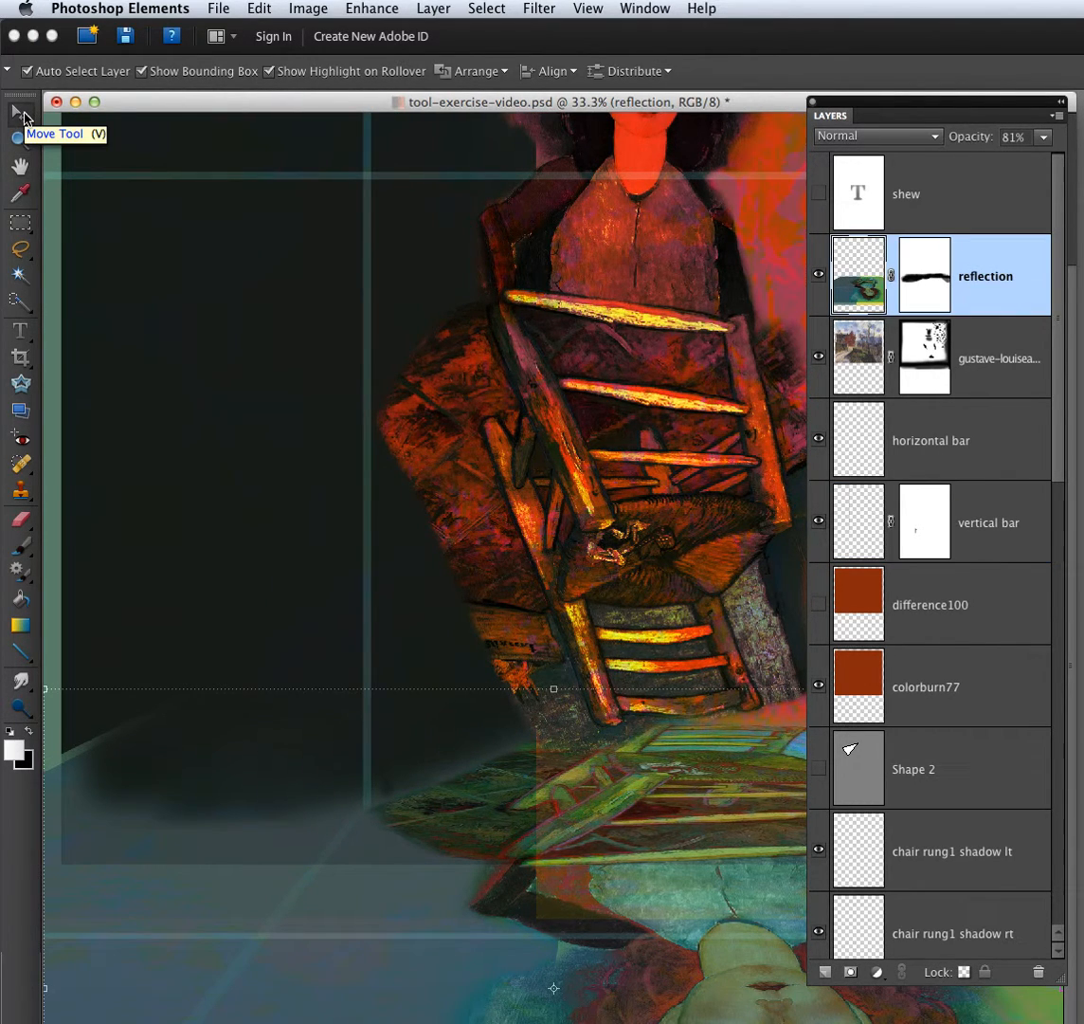
{"action": "left_click", "coordinate": [915, 519]}
{"action": "key", "text": "b"}
{"action": "key", "text": "x"}
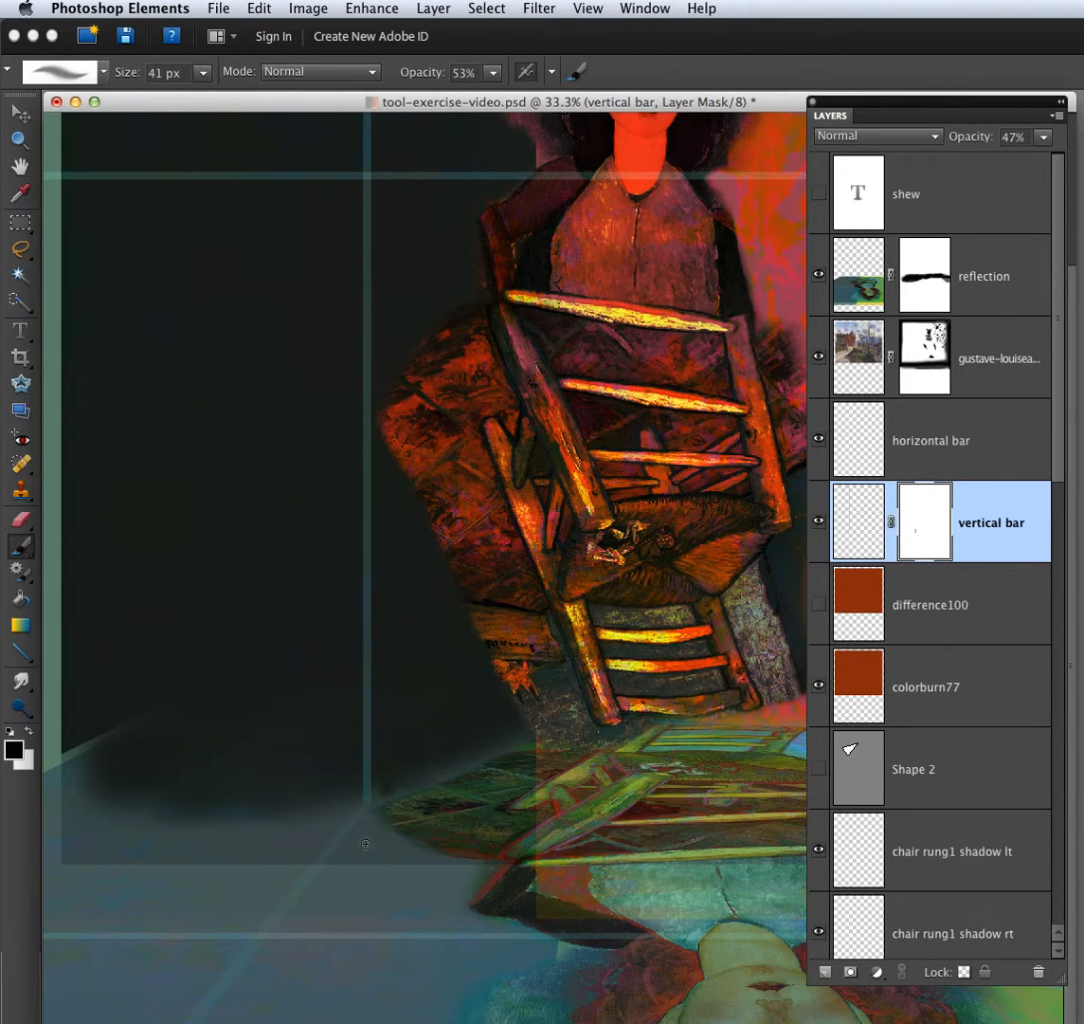
Target the reflection layer's mask with a white brush at 17% opacity, toggling the layer's visibility to compare the blend
{"action": "left_click", "coordinate": [920, 284]}
{"action": "key", "text": "1"}
{"action": "key", "text": "7"}
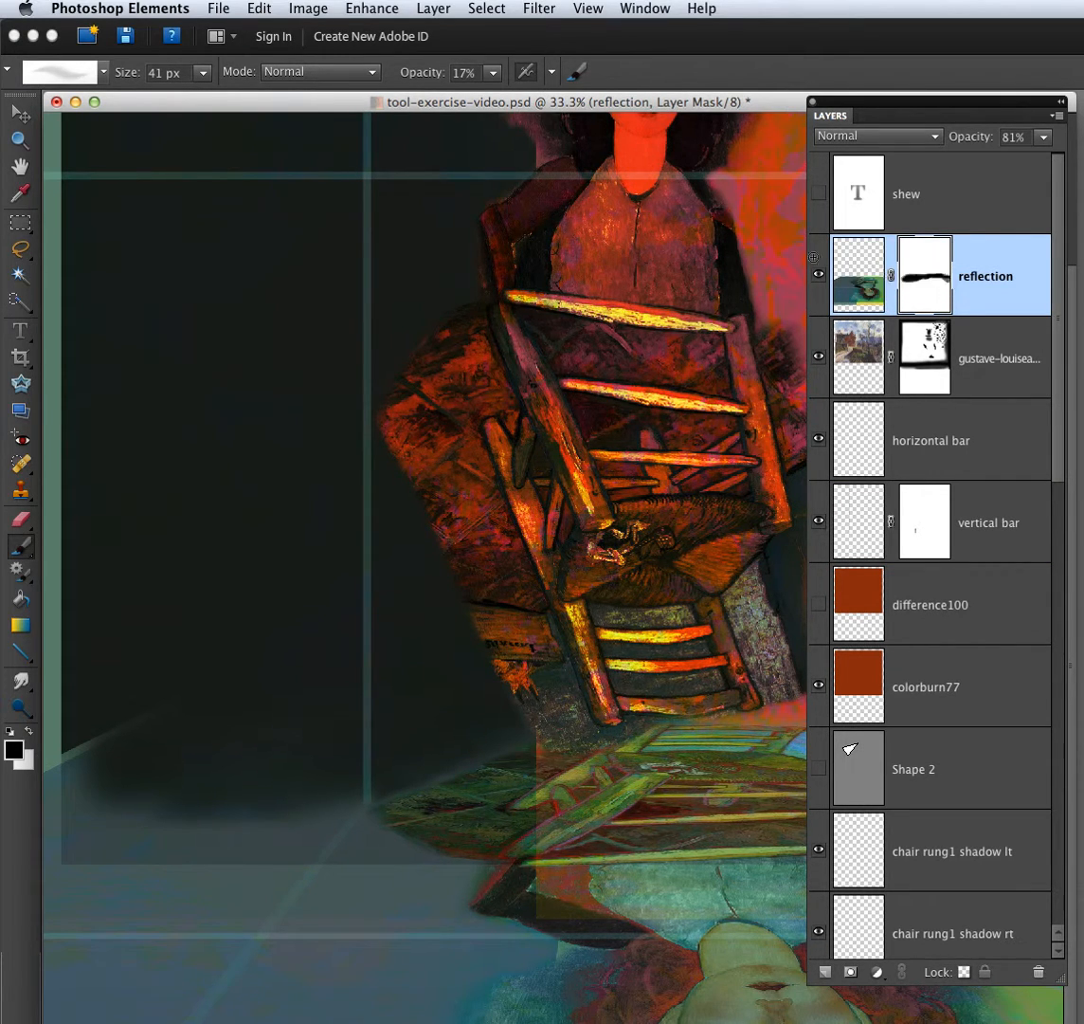
{"action": "left_click", "coordinate": [819, 275]}
{"action": "left_click", "coordinate": [819, 275]}
{"action": "left_click", "coordinate": [30, 730]}
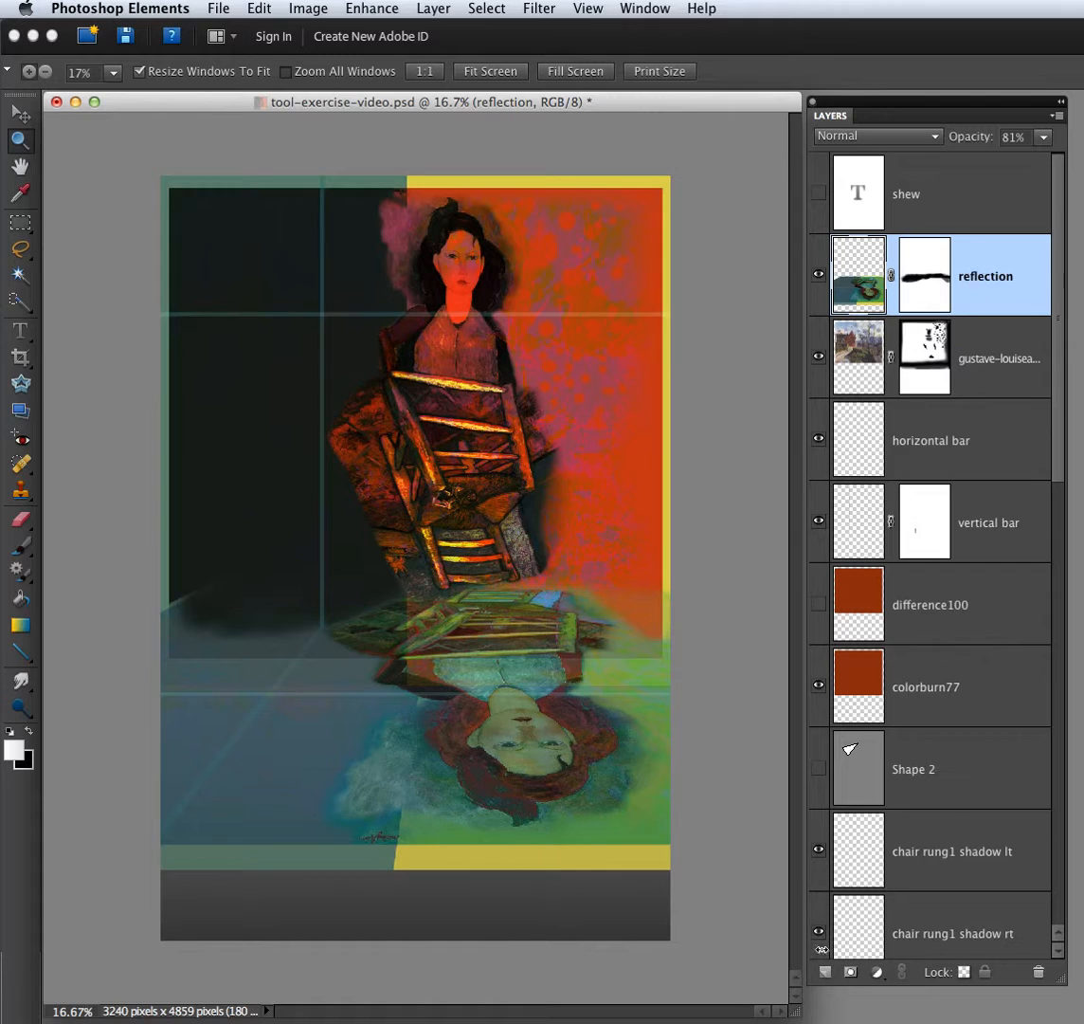
Add a new layer above the reflection layer in the artwork and name it Sig
{"action": "left_click", "coordinate": [825, 972]}
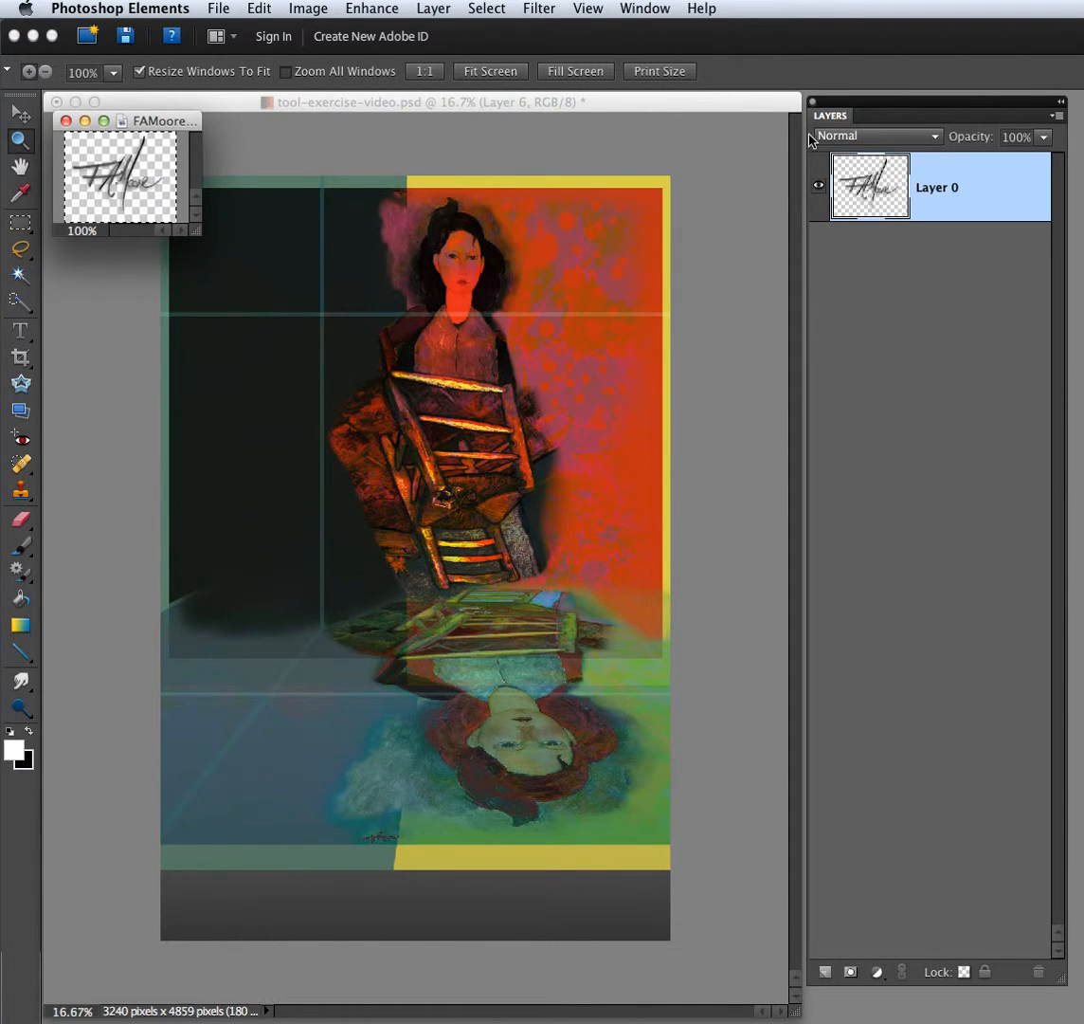
{"action": "left_click", "coordinate": [785, 152]}
{"action": "double_click", "coordinate": [916, 277]}
{"action": "type", "text": "Sig"}
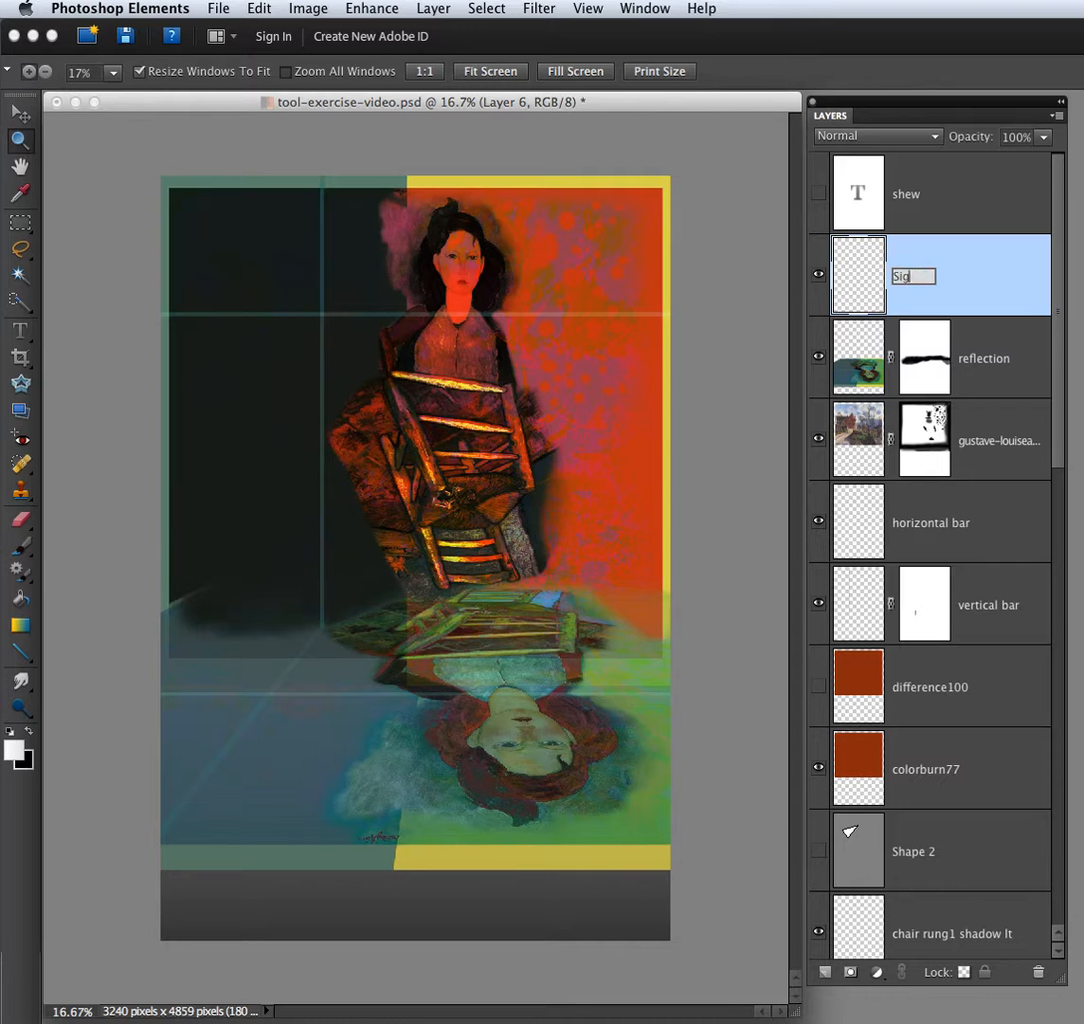
{"action": "key", "text": "Return"}
Paste the copied signature into a marquee area near the artwork's lower-left corner and enlarge it proportionally to about 913.8%
{"action": "left_click", "coordinate": [21, 223]}
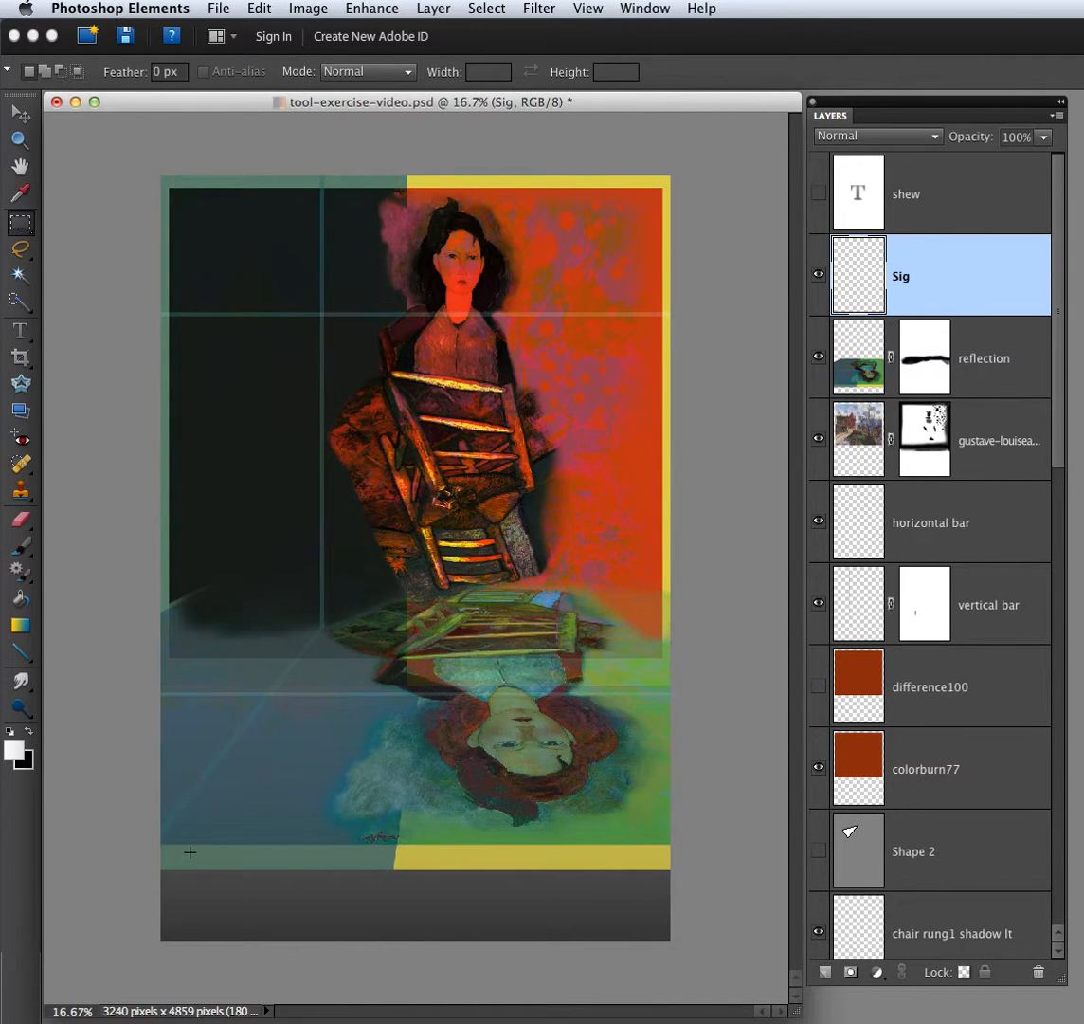
{"action": "left_click_drag", "start_coordinate": [283, 887], "coordinate": [332, 907]}
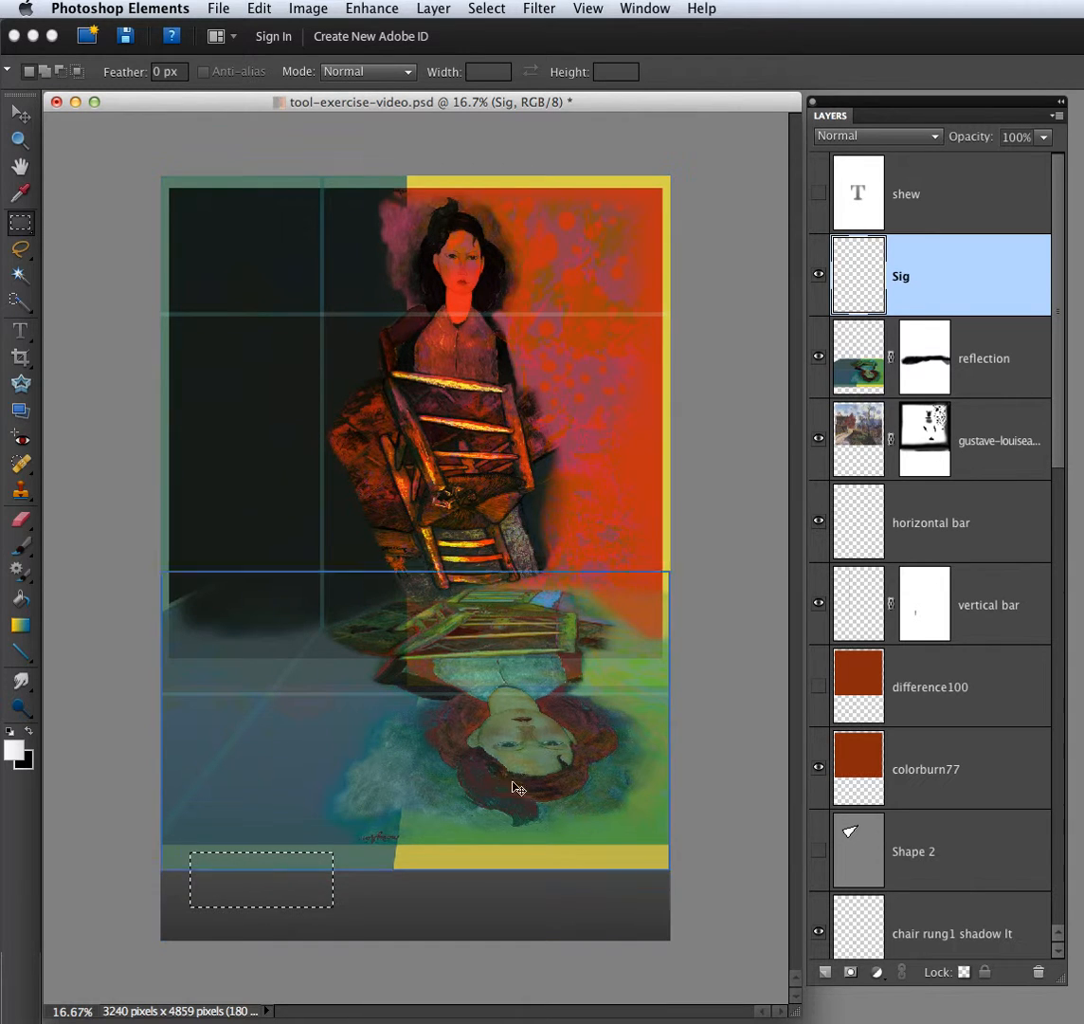
{"action": "left_click", "coordinate": [259, 8]}
{"action": "left_click", "coordinate": [313, 167]}
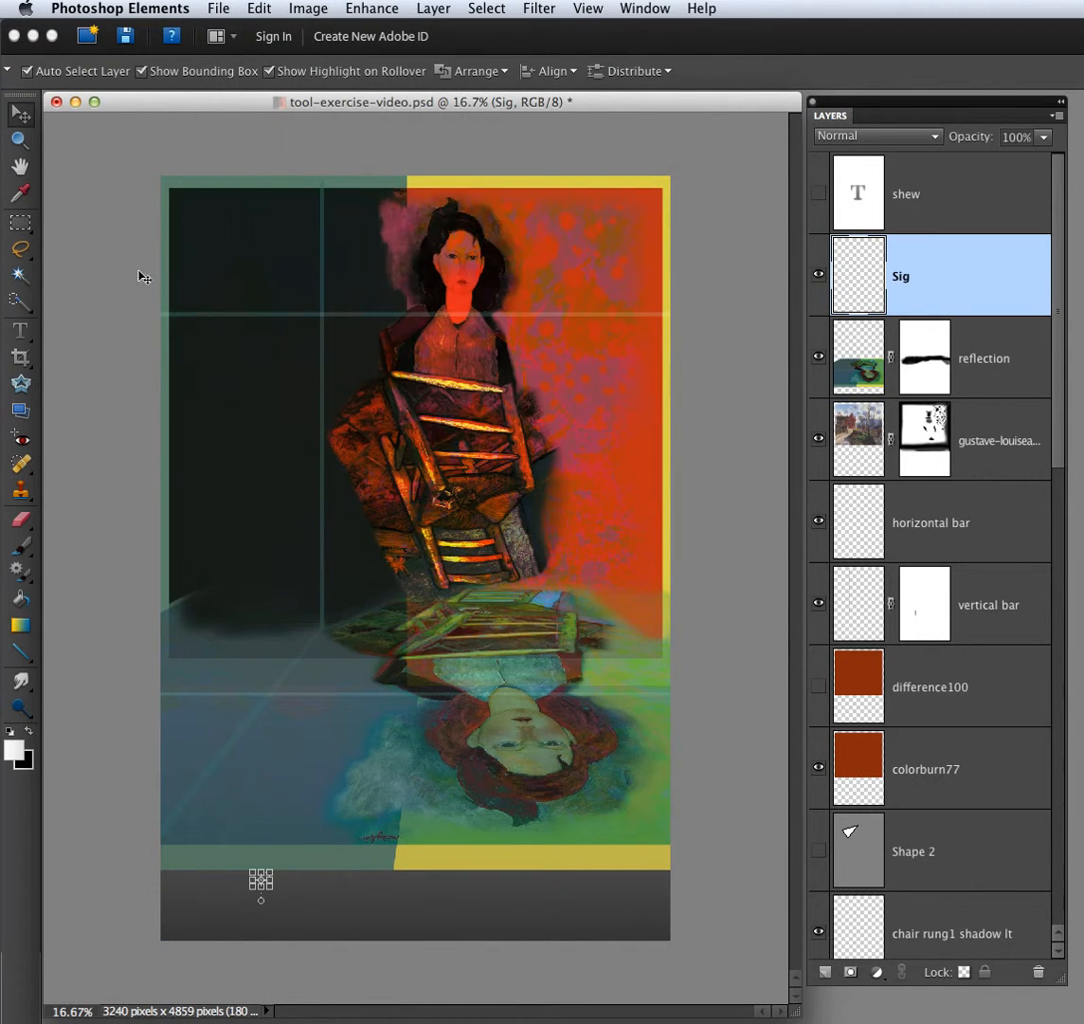
{"action": "mouse_move", "coordinate": [274, 864]}
{"action": "left_mouse_down"}
{"action": "mouse_move", "coordinate": [334, 842]}
{"action": "mouse_move", "coordinate": [467, 823]}
{"action": "mouse_move", "coordinate": [412, 833]}
{"action": "left_mouse_up"}
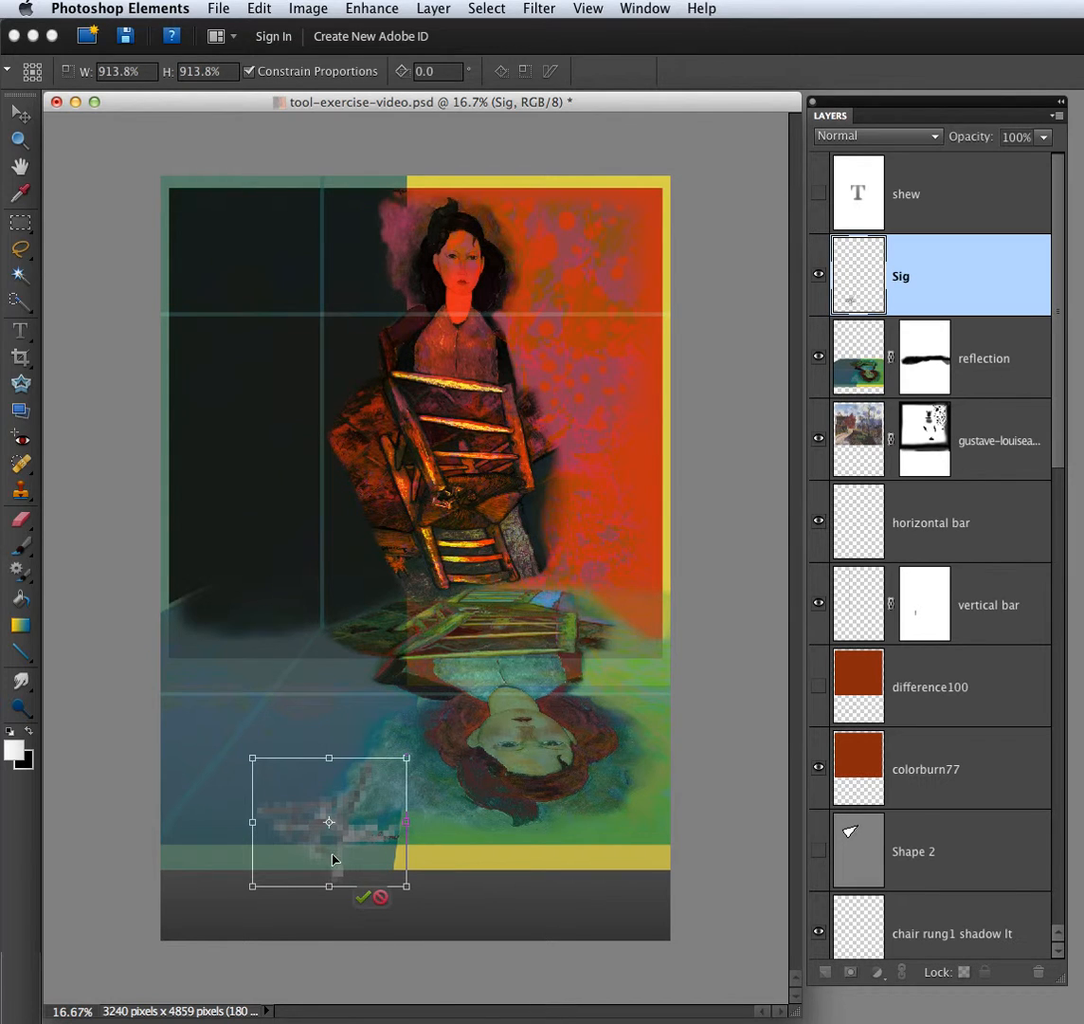
{"action": "left_click", "coordinate": [363, 897]}
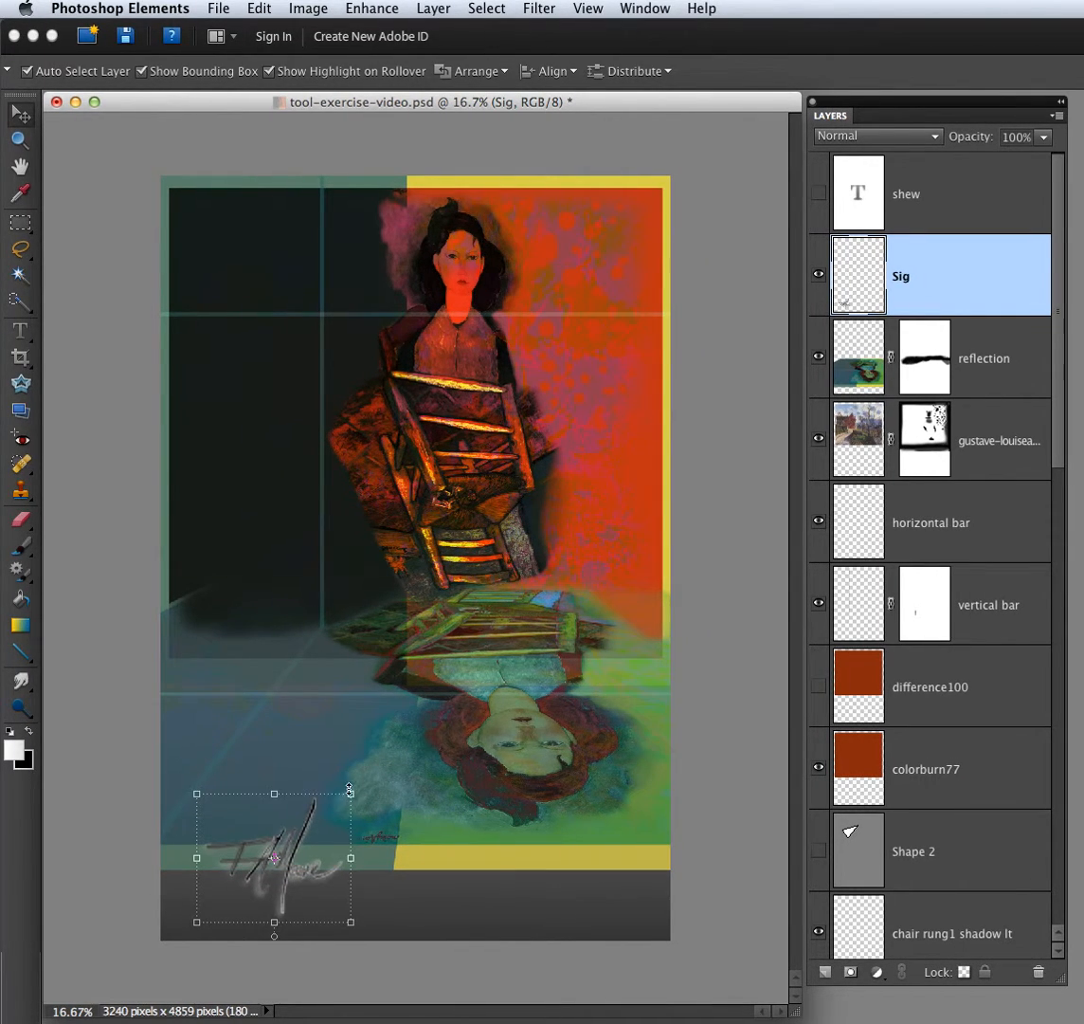
Scale the signature down to about 80.8% and rotate it about -21.5 degrees
{"action": "left_click_drag", "start_coordinate": [351, 793], "coordinate": [324, 817]}
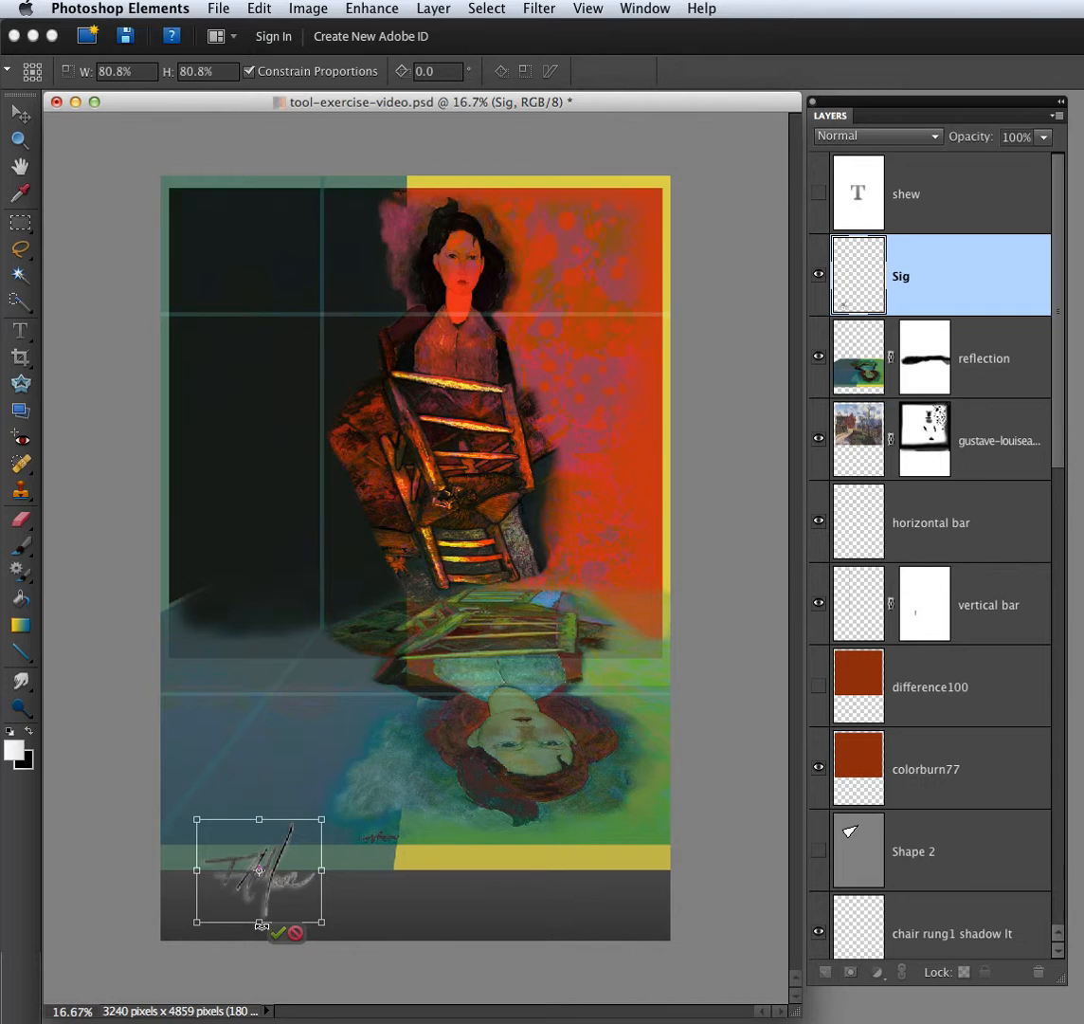
{"action": "mouse_move", "coordinate": [259, 930]}
{"action": "left_mouse_down"}
{"action": "mouse_move", "coordinate": [292, 928]}
{"action": "mouse_move", "coordinate": [279, 934]}
{"action": "left_mouse_up"}
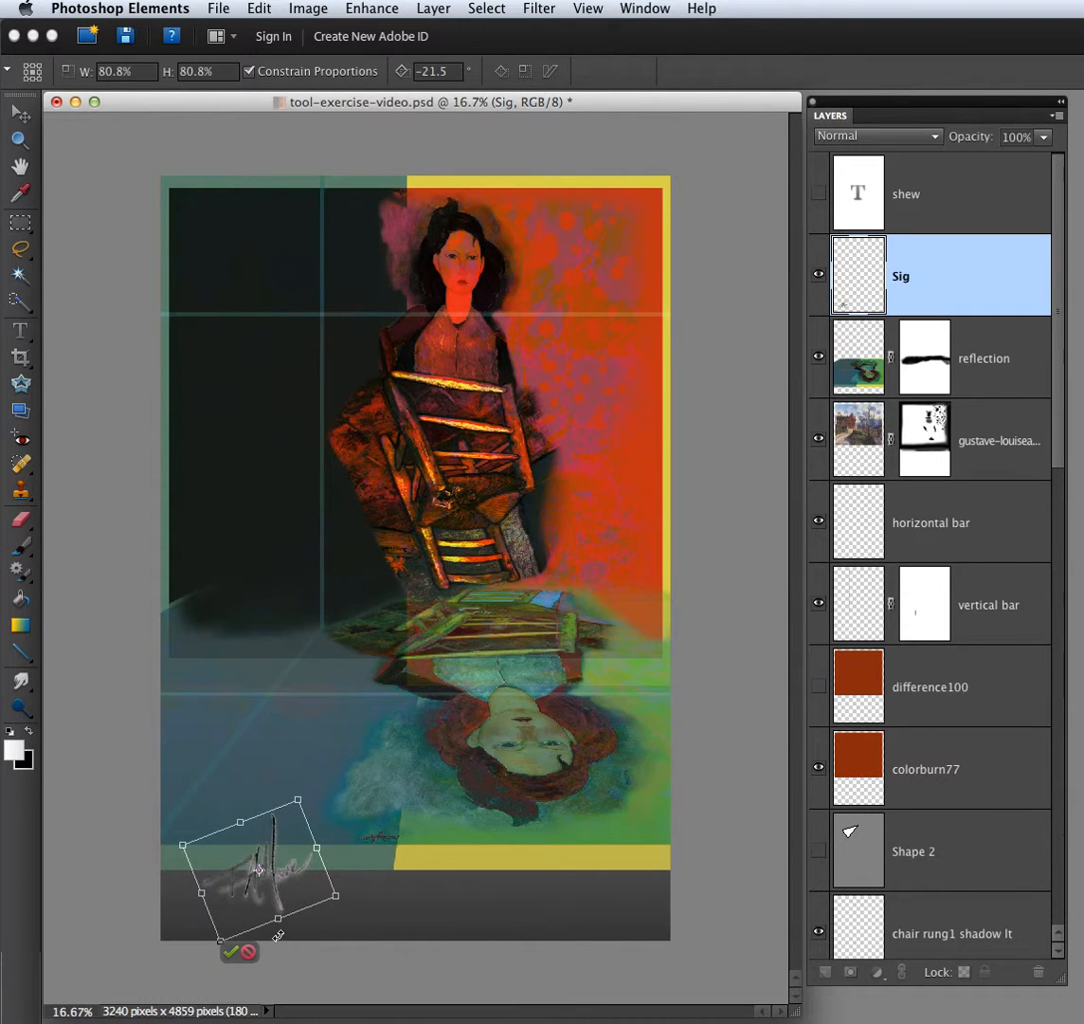
{"action": "left_click", "coordinate": [231, 950]}
Set the Sig layer's blend mode to Multiply and its opacity to 63%
{"action": "left_click", "coordinate": [871, 139]}
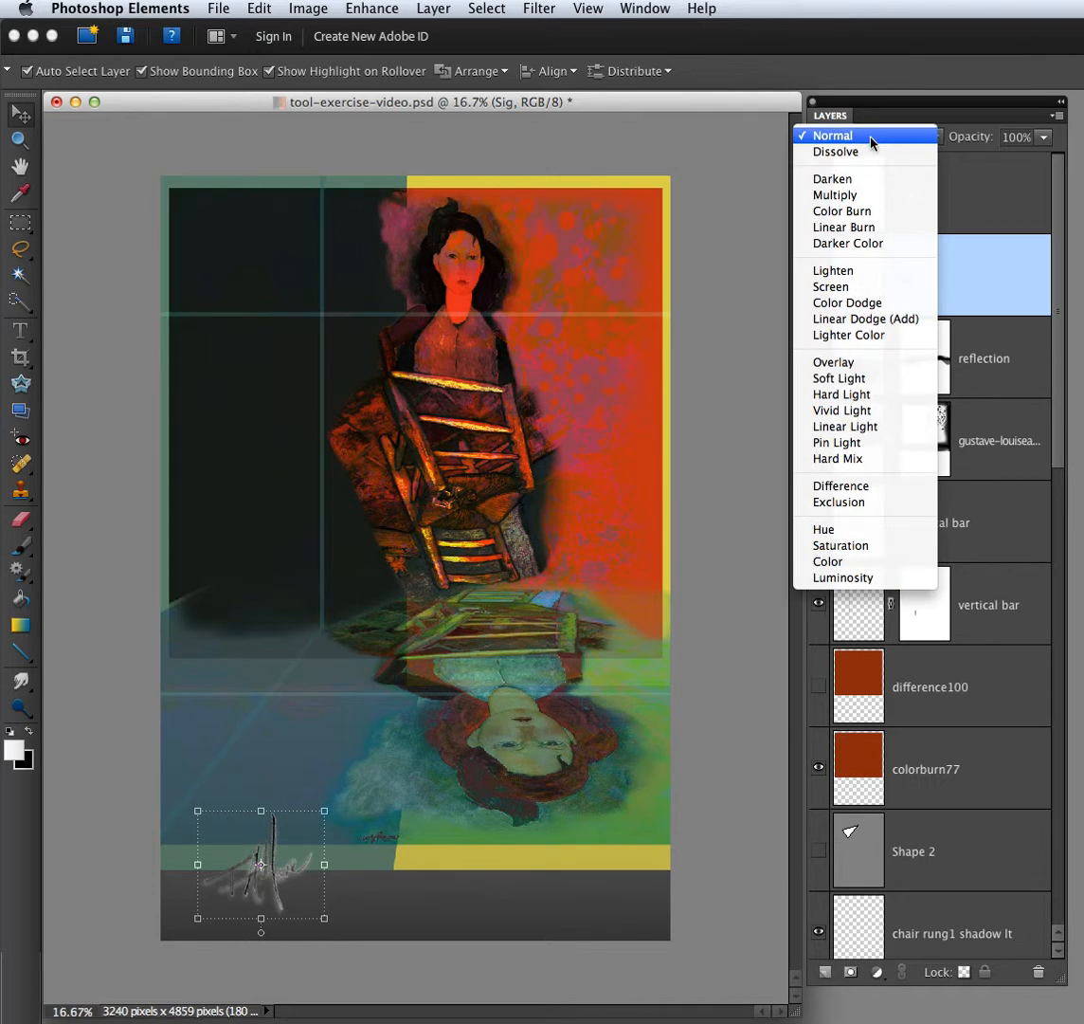
{"action": "left_click", "coordinate": [872, 194]}
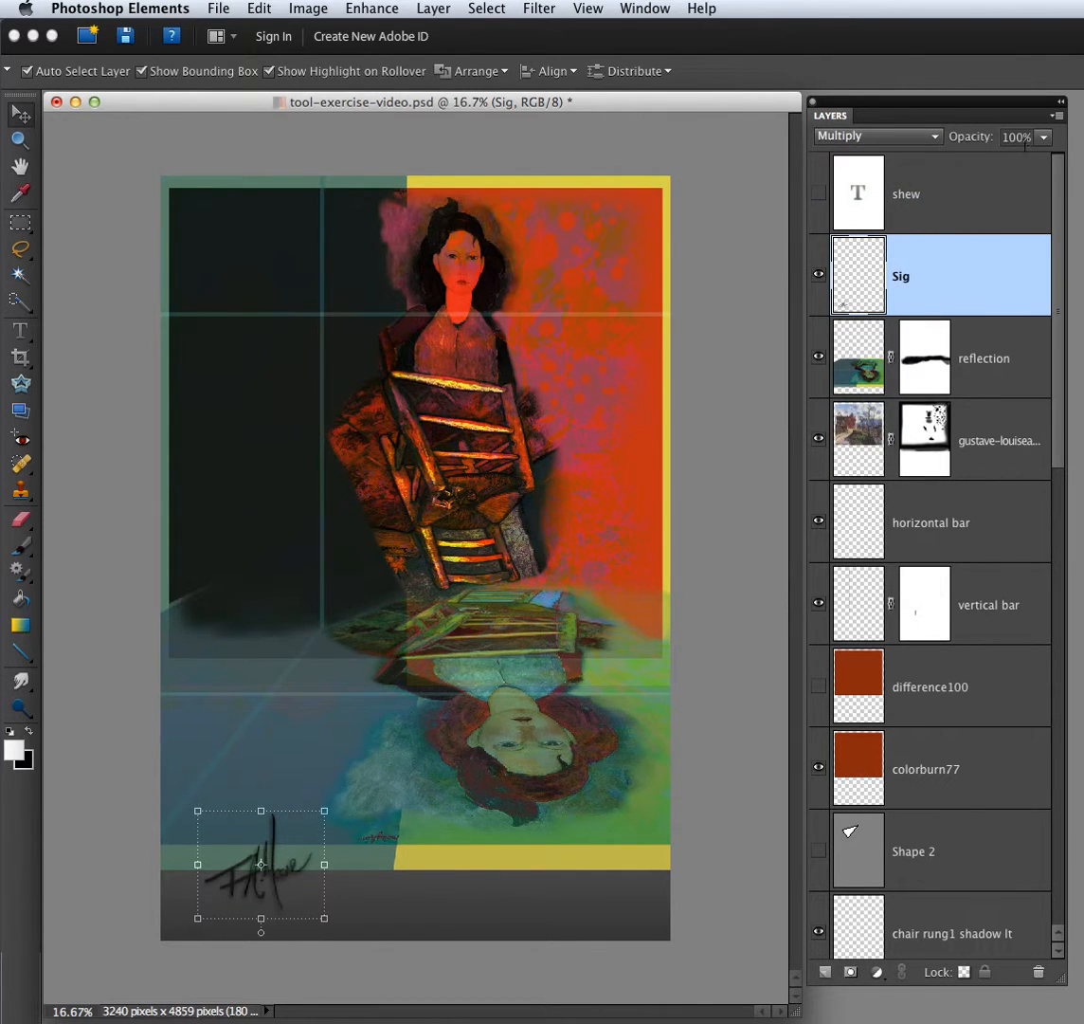
{"action": "left_click", "coordinate": [1043, 137]}
{"action": "left_click_drag", "start_coordinate": [1044, 159], "coordinate": [1006, 158]}
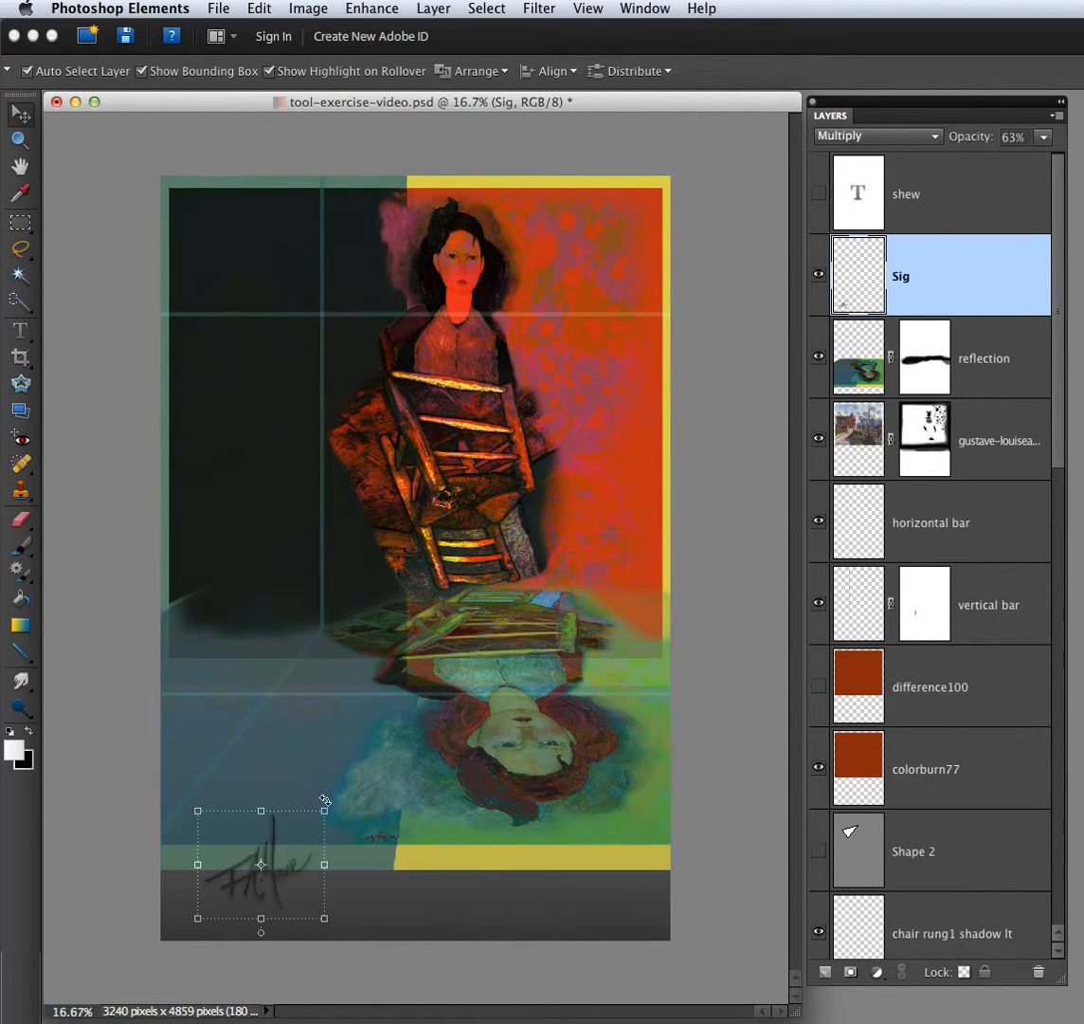
Shrink the signature slightly and move it up so it overlaps the artwork's lower green border
{"action": "left_click_drag", "start_coordinate": [324, 810], "coordinate": [308, 823]}
{"action": "left_click_drag", "start_coordinate": [254, 872], "coordinate": [259, 852]}
{"action": "left_click", "coordinate": [266, 931]}
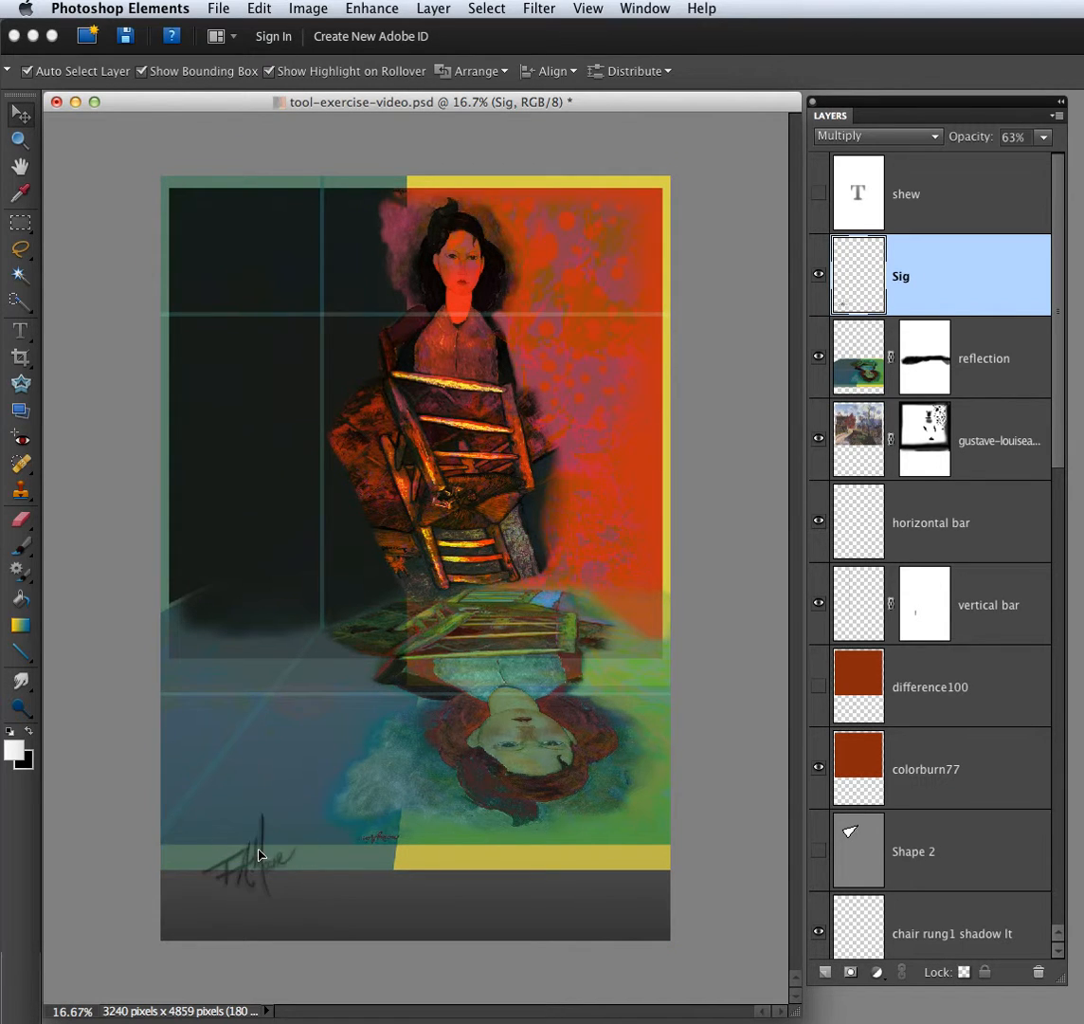
Add a new layer above the Sig layer and name it Date
{"action": "key", "text": "m"}
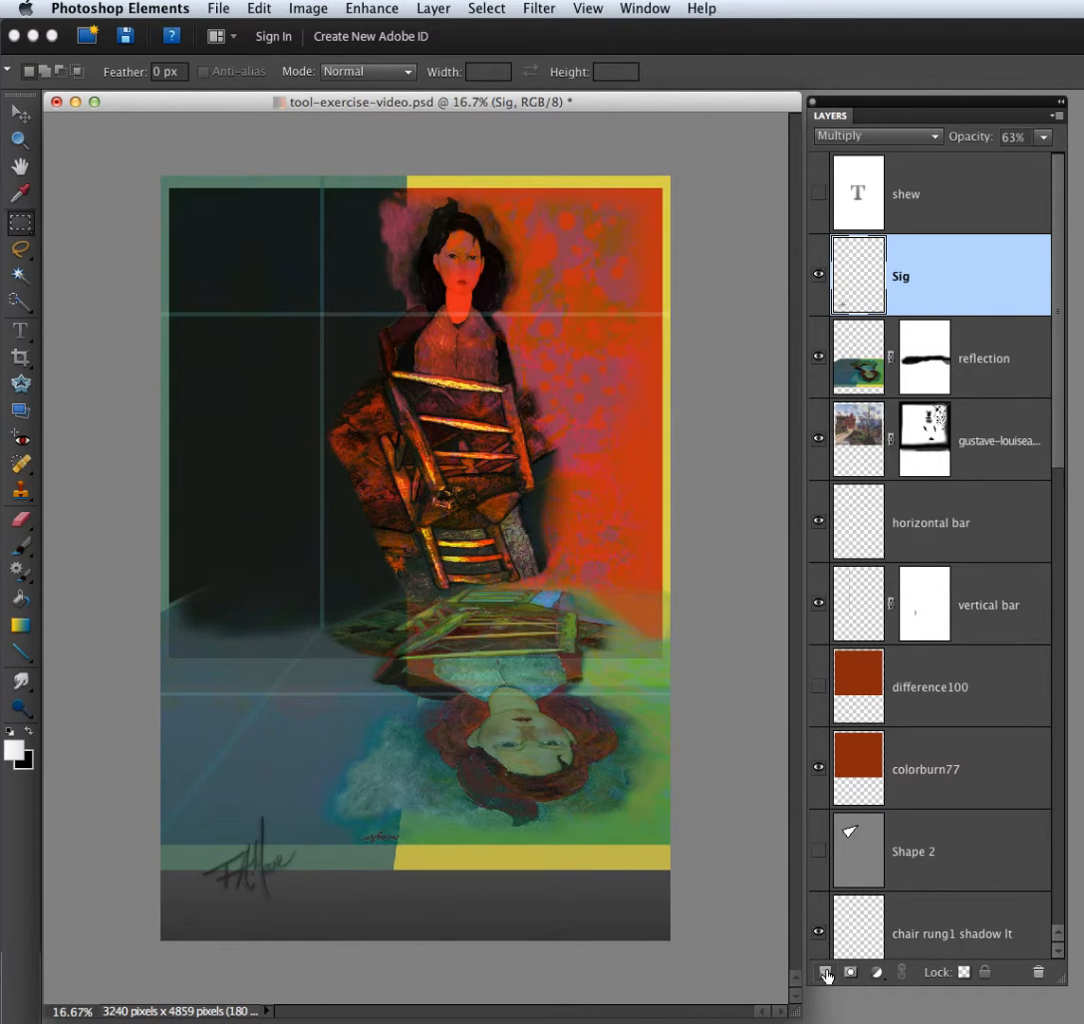
{"action": "left_click", "coordinate": [826, 971]}
{"action": "left_click", "coordinate": [926, 274]}
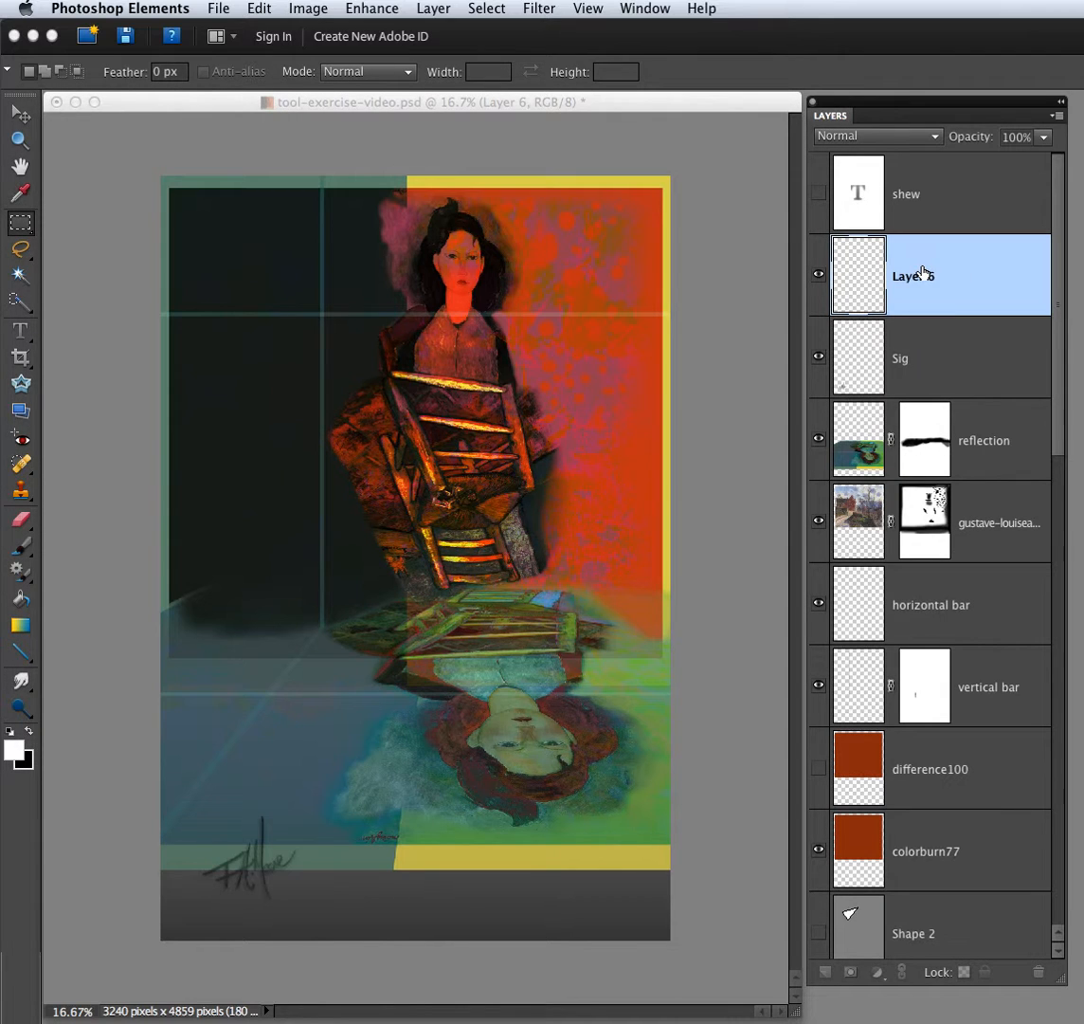
{"action": "double_click", "coordinate": [921, 275]}
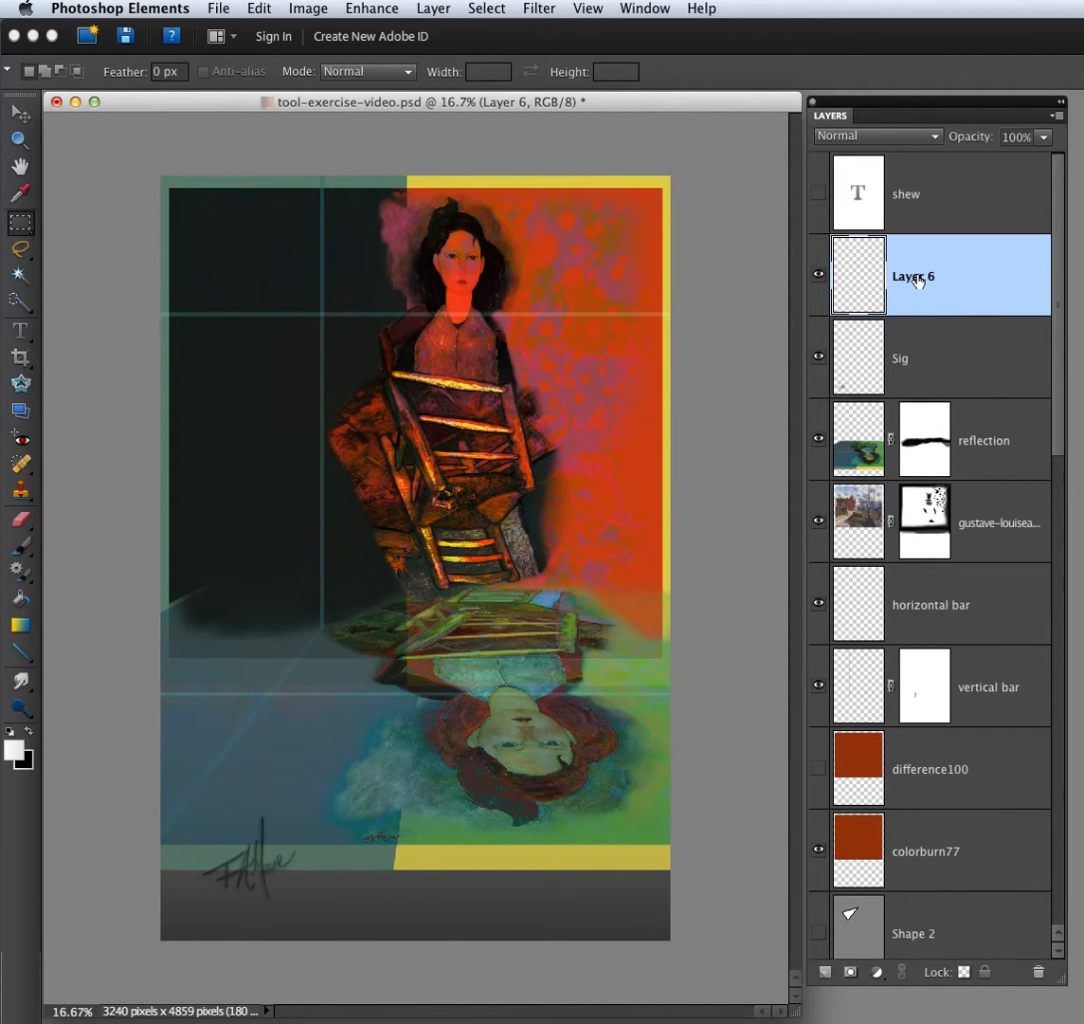
{"action": "type", "text": "Date"}
{"action": "key", "text": "Return"}
Add the text "2012-10" in black on the Date layer, just below the signature
{"action": "left_click", "coordinate": [21, 332]}
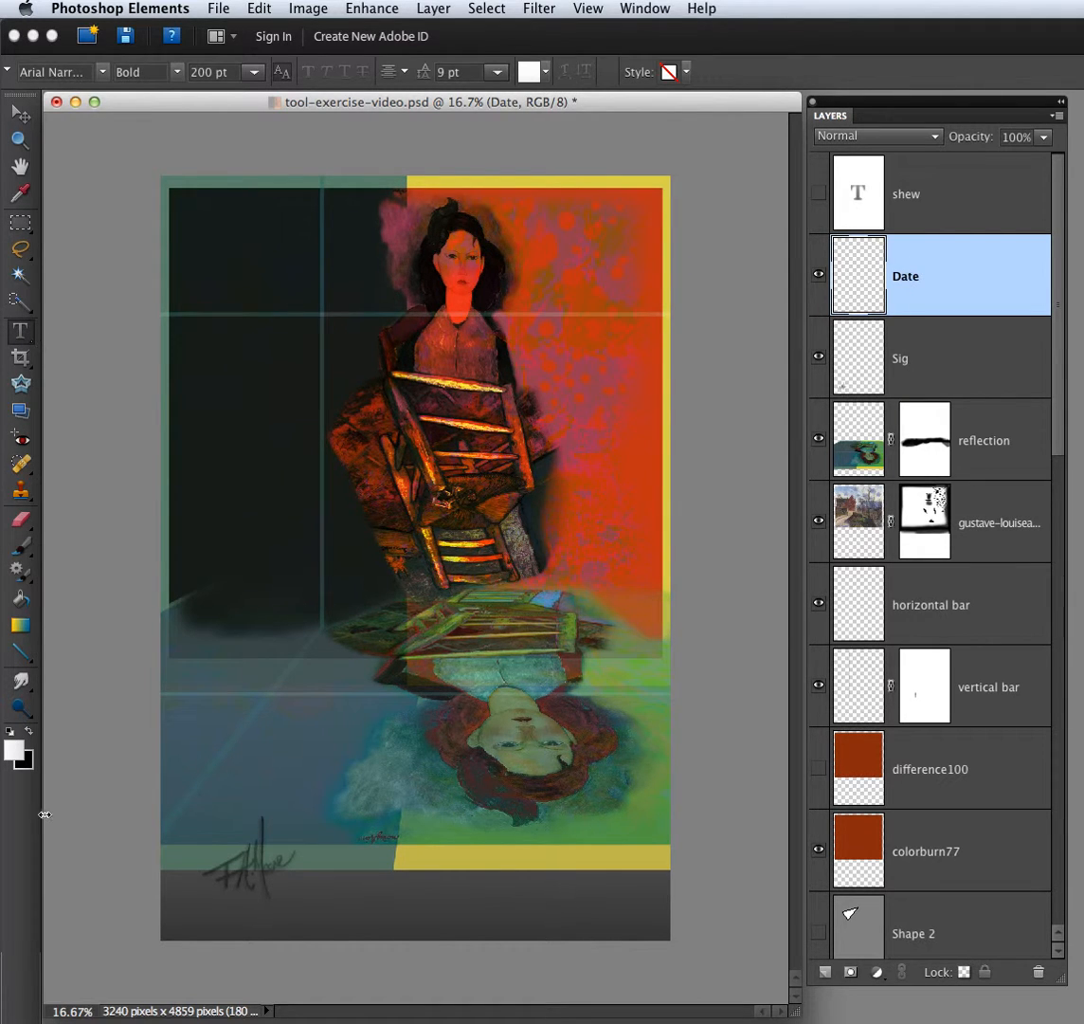
{"action": "left_click", "coordinate": [29, 731]}
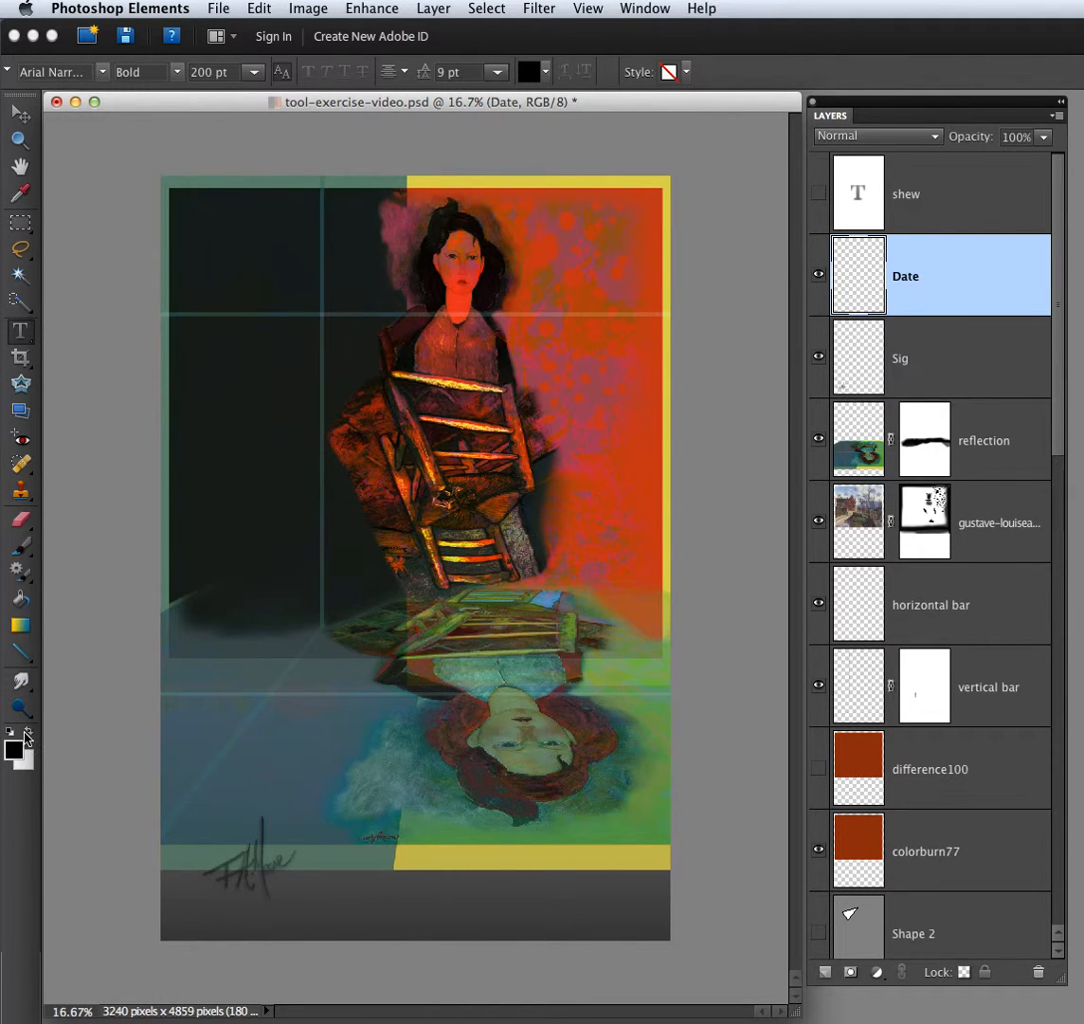
{"action": "left_click", "coordinate": [275, 887]}
{"action": "type", "text": "2012-1"}
{"action": "type", "text": "0"}
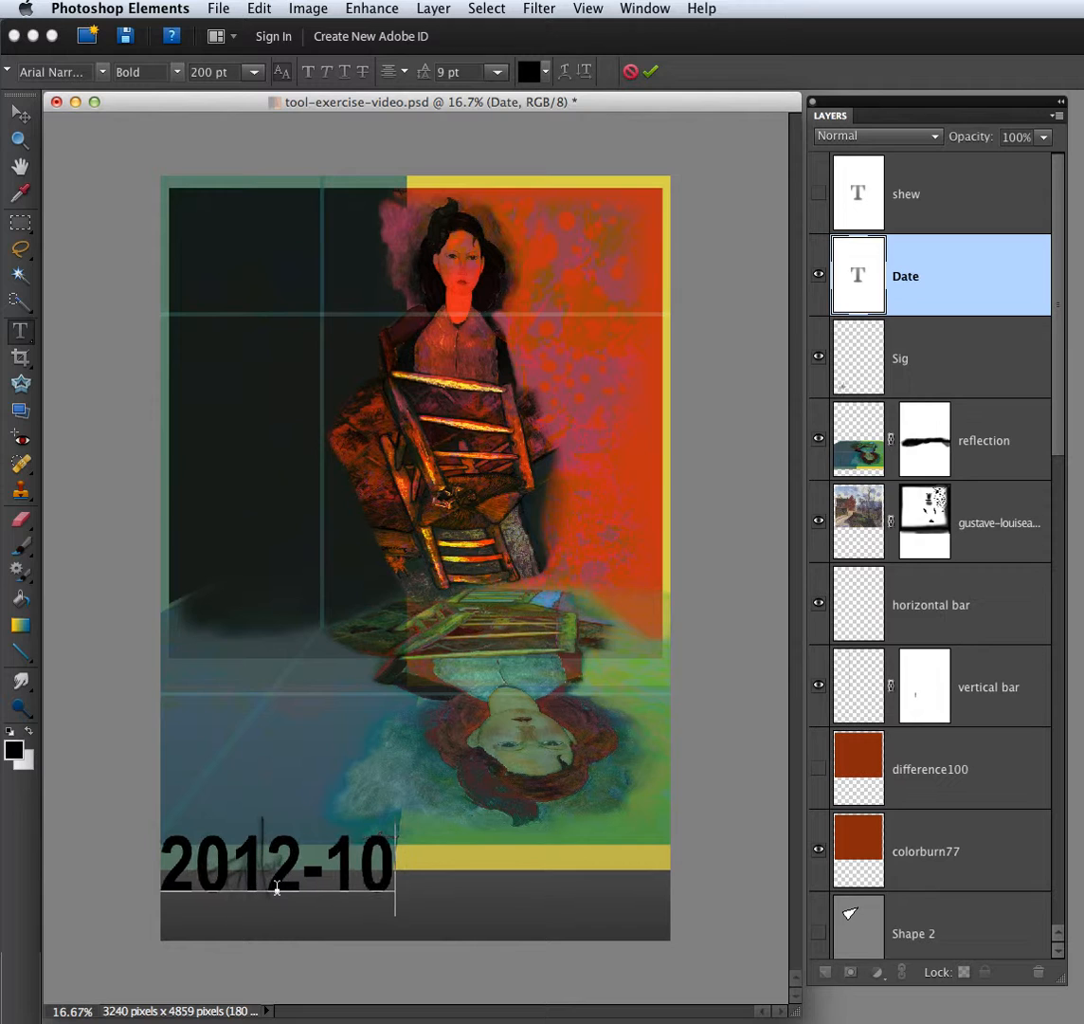
Reduce the font size of the whole date text to 30 pt
{"action": "key", "text": "super+a"}
{"action": "left_click", "coordinate": [254, 73]}
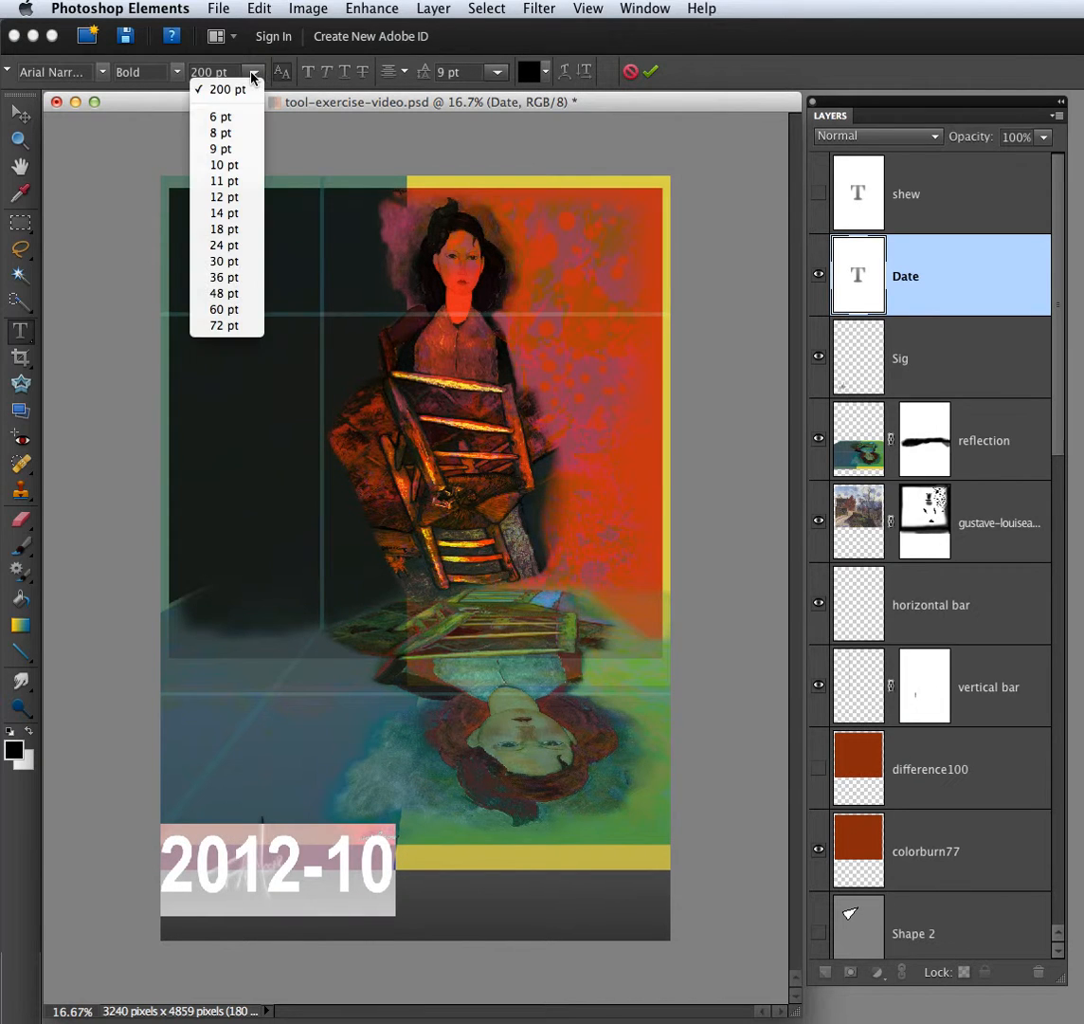
{"action": "left_click", "coordinate": [226, 165]}
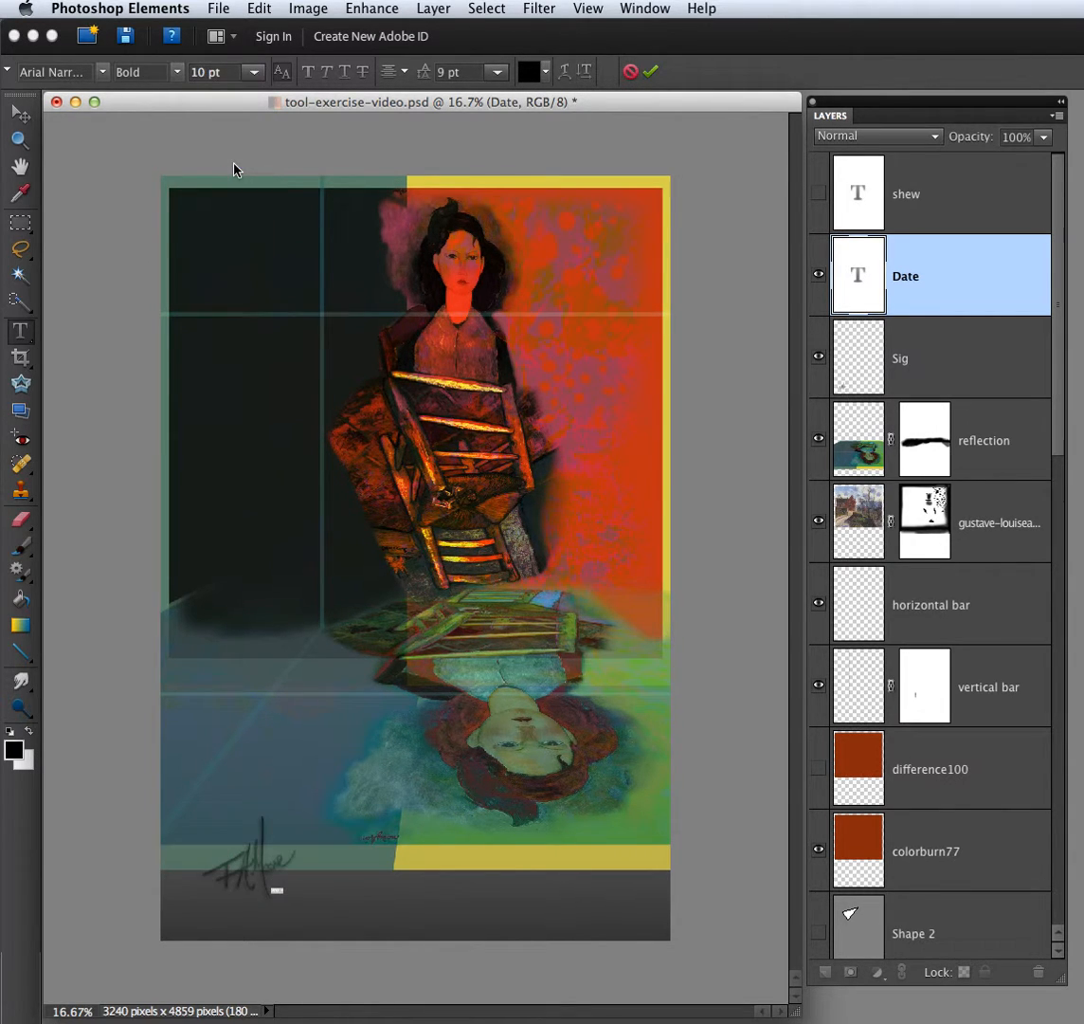
{"action": "left_click", "coordinate": [254, 73]}
{"action": "left_click", "coordinate": [233, 265]}
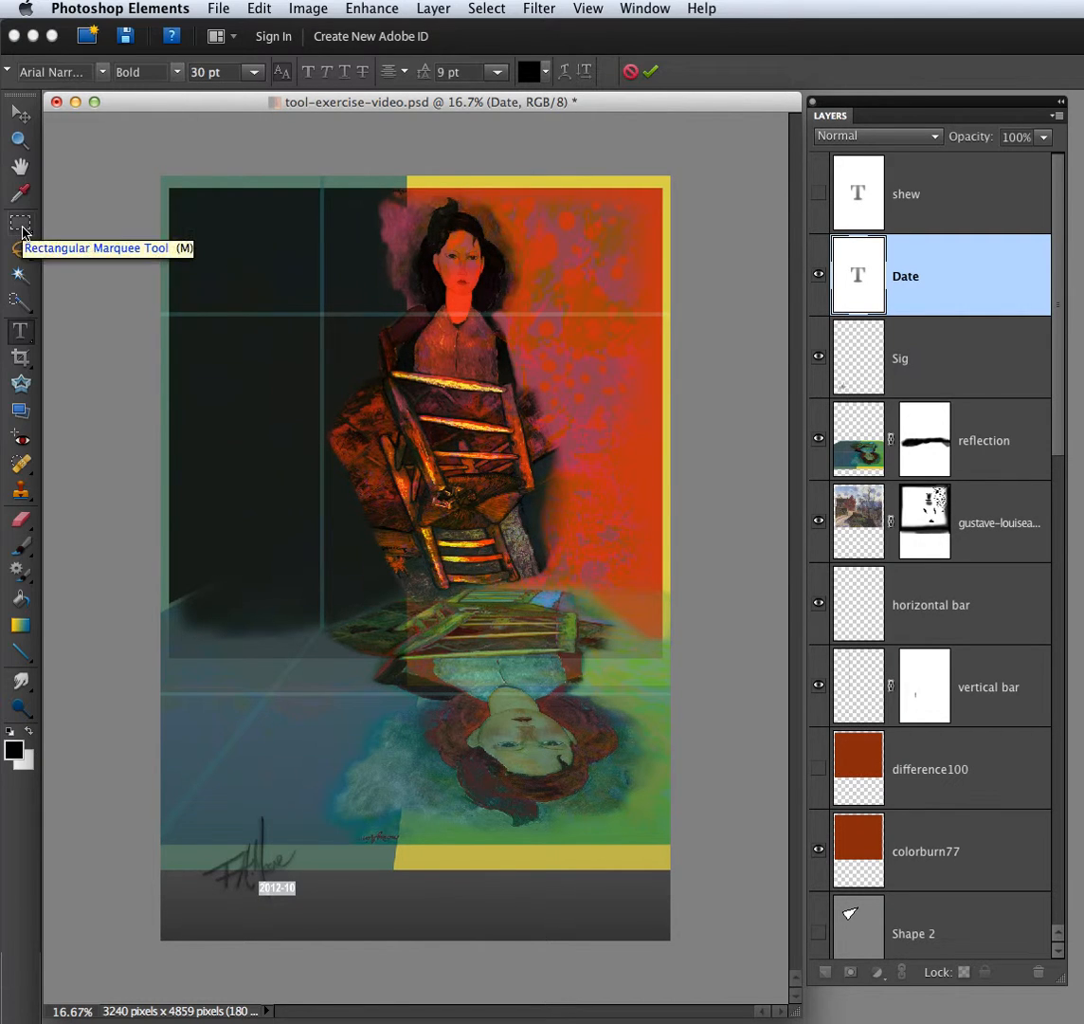
Tilt the date to follow the signature's slant and set its layer to Multiply at 45% opacity
{"action": "left_click", "coordinate": [20, 113]}
{"action": "left_click", "coordinate": [876, 136]}
{"action": "left_click", "coordinate": [853, 197]}
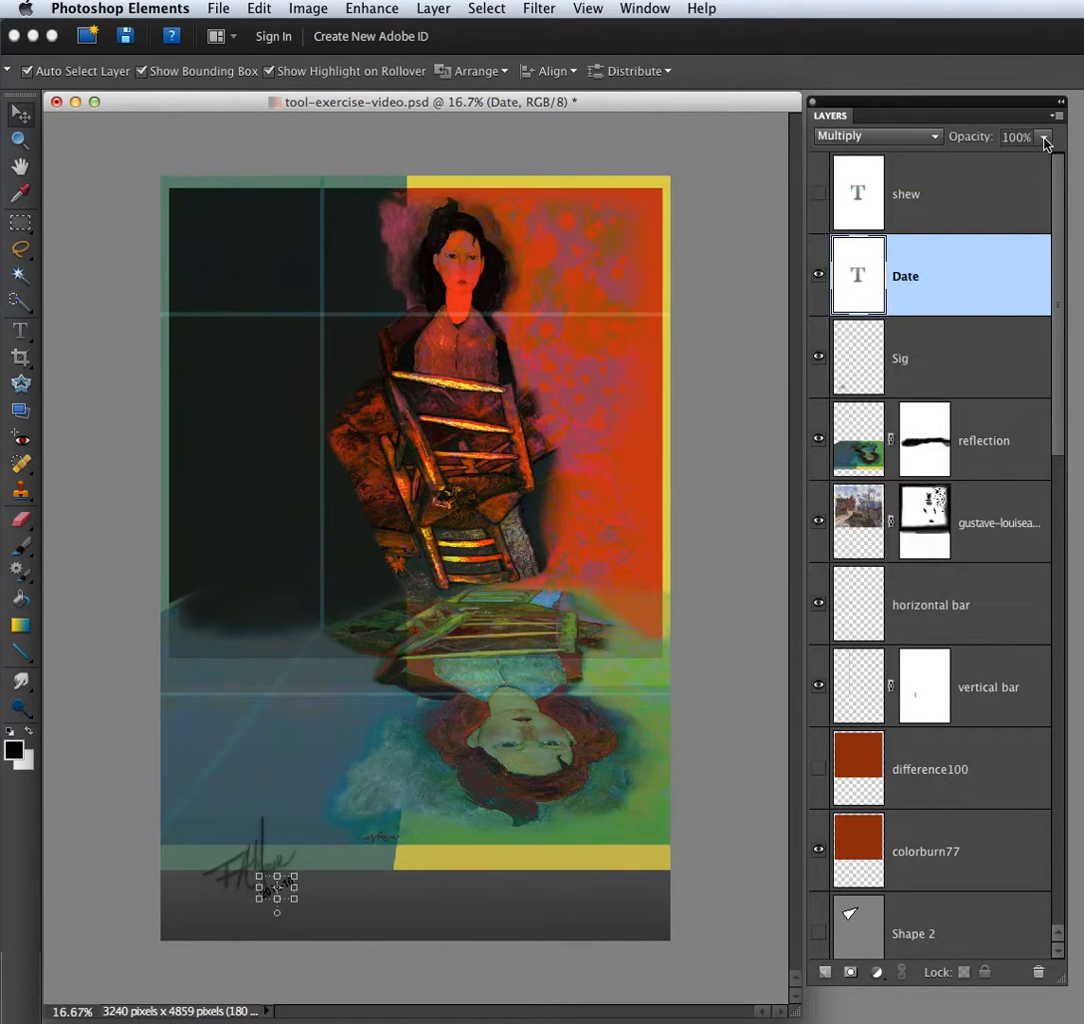
{"action": "left_click_drag", "start_coordinate": [1047, 140], "coordinate": [1006, 162]}
{"action": "key", "text": "m"}
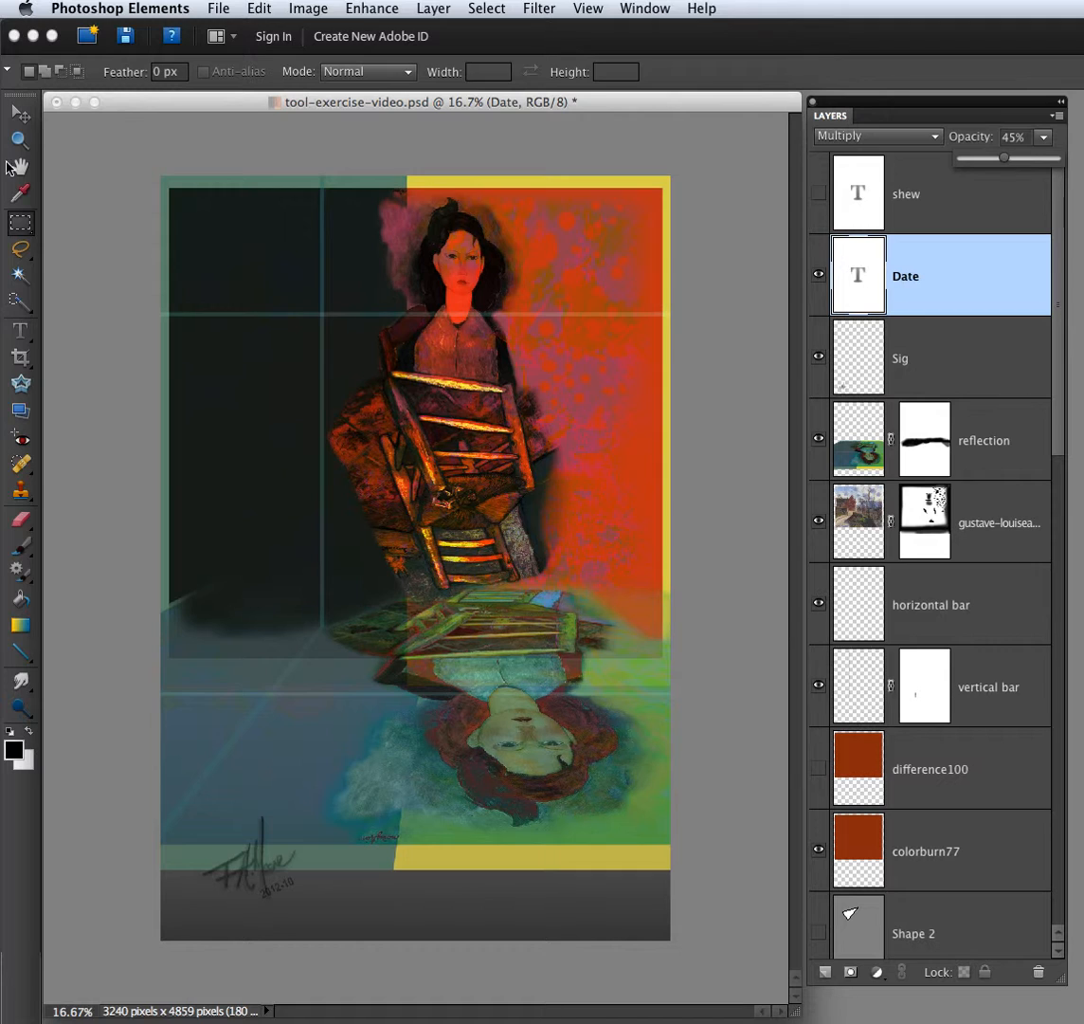
{"action": "left_click", "coordinate": [23, 224]}
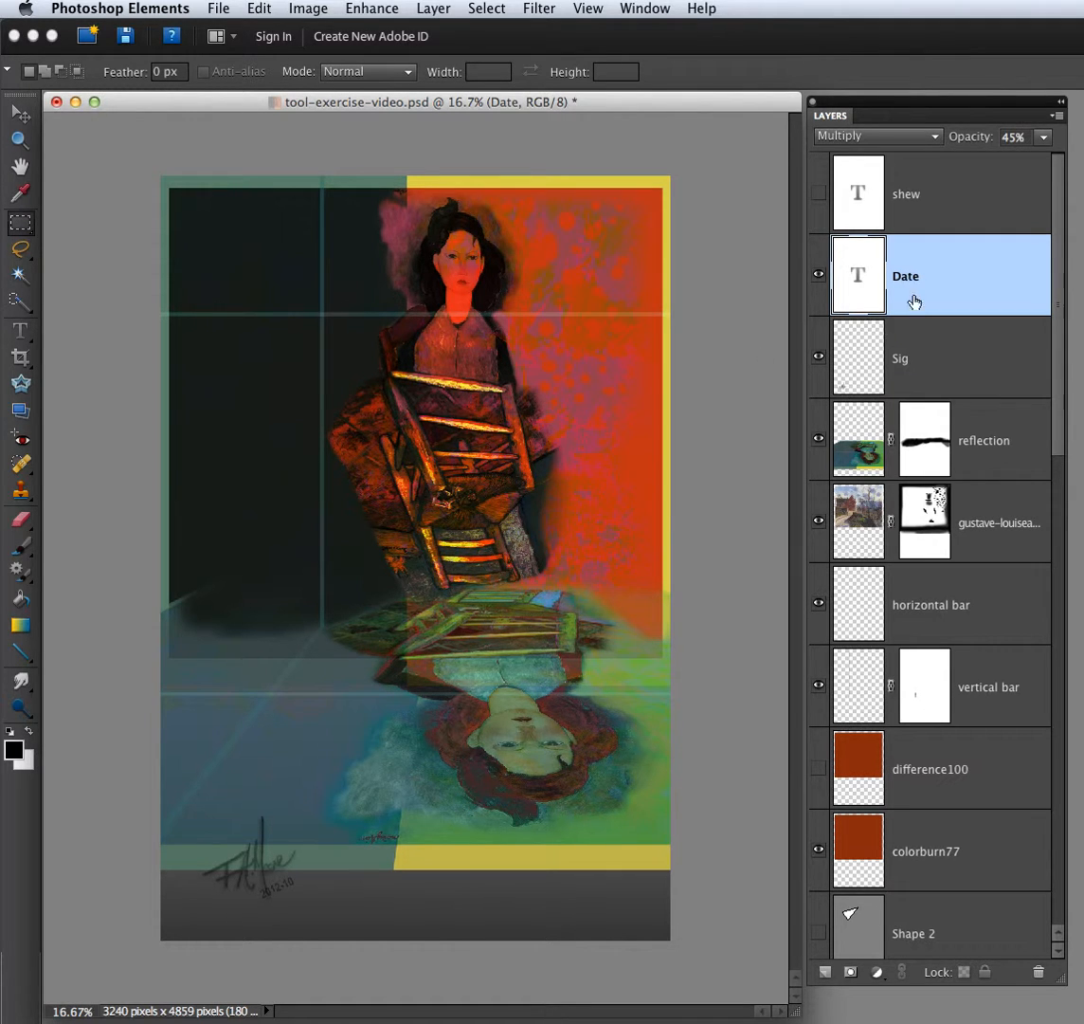
Move the Sig layer above the Date layer, link the two layers, and select Sig alone
{"action": "left_click_drag", "start_coordinate": [927, 380], "coordinate": [932, 285]}
{"action": "left_click", "coordinate": [945, 357], "text": "shift"}
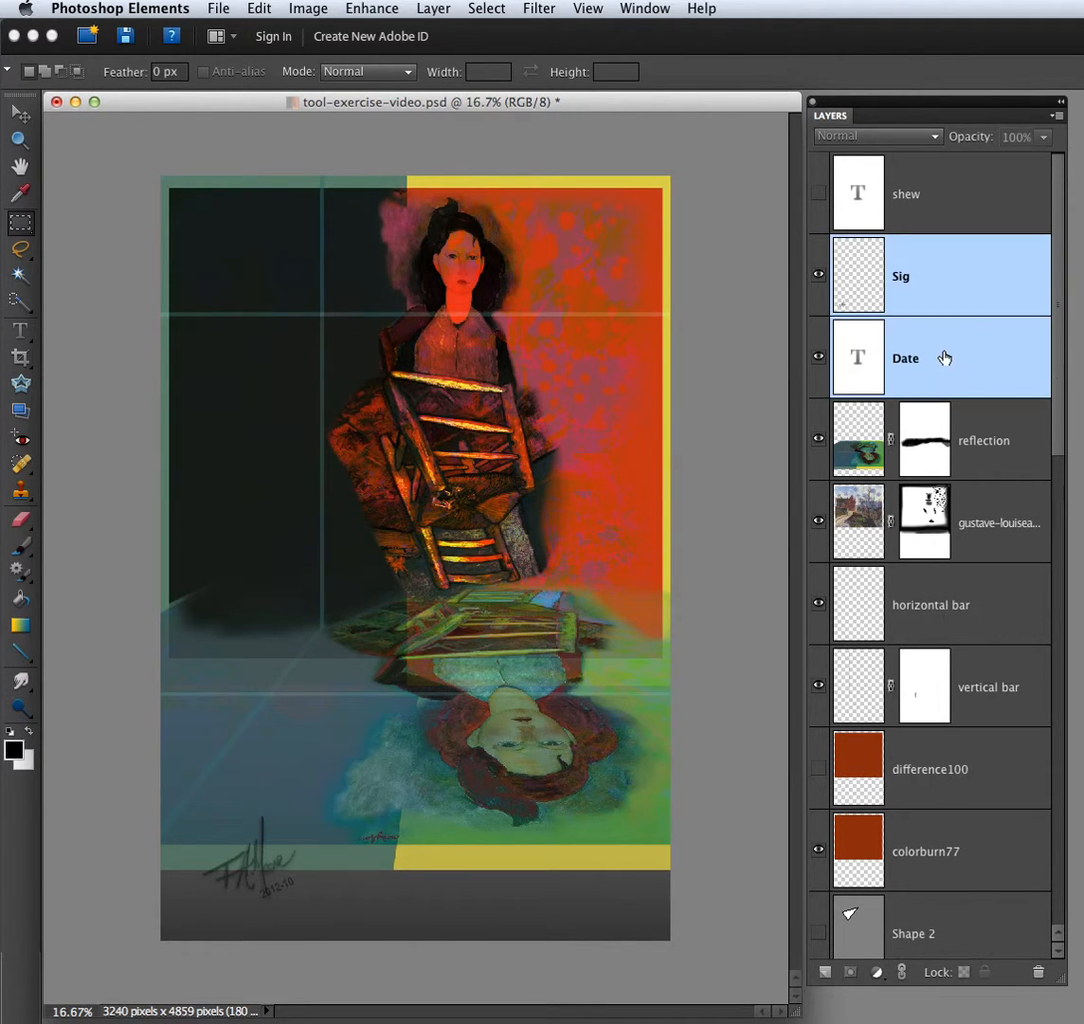
{"action": "left_click", "coordinate": [901, 972]}
{"action": "left_click", "coordinate": [859, 272]}
{"action": "left_click", "coordinate": [863, 351]}
{"action": "left_click", "coordinate": [855, 280]}
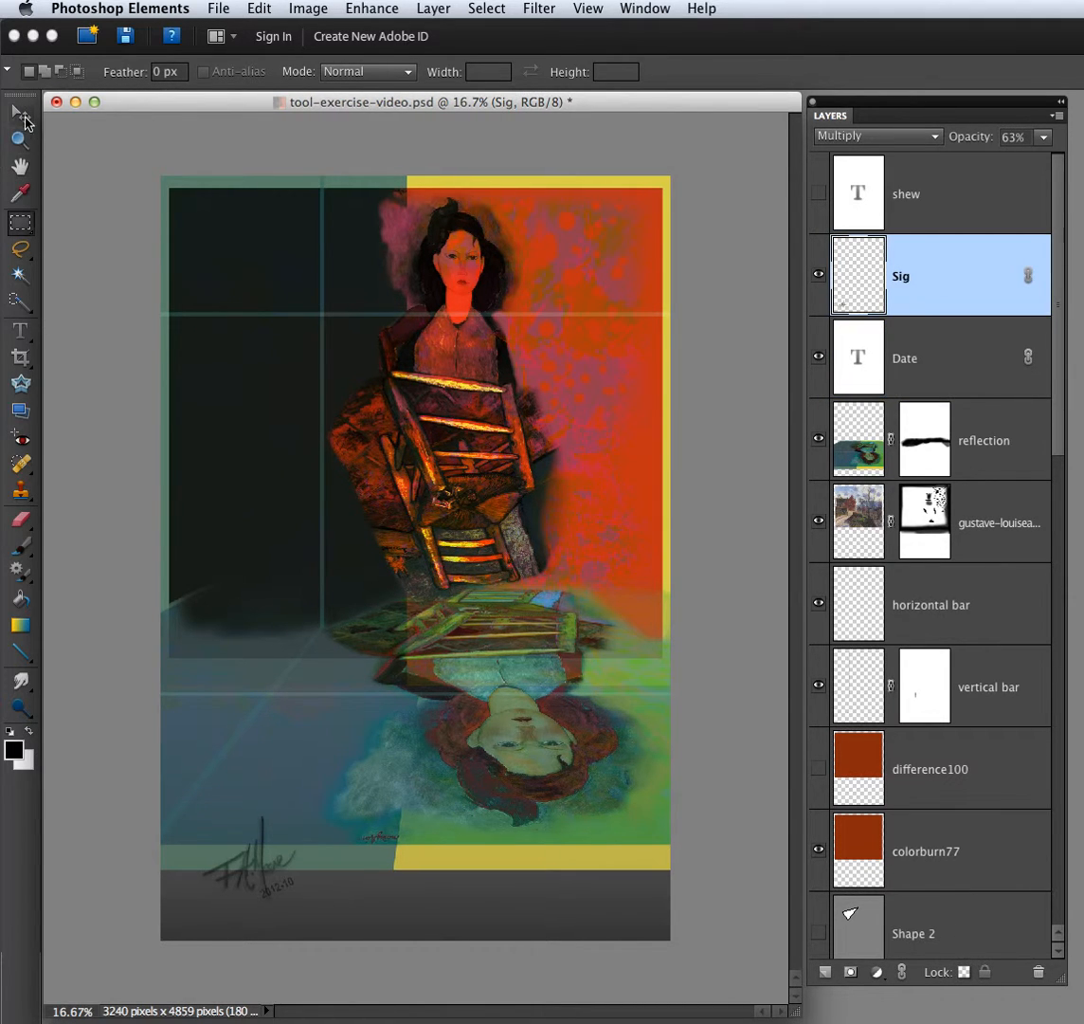
Scale the linked signature and date proportionally to 80.5% and shift them down toward the artwork's lower-left corner
{"action": "left_click", "coordinate": [24, 119]}
{"action": "left_click_drag", "start_coordinate": [302, 819], "coordinate": [270, 840]}
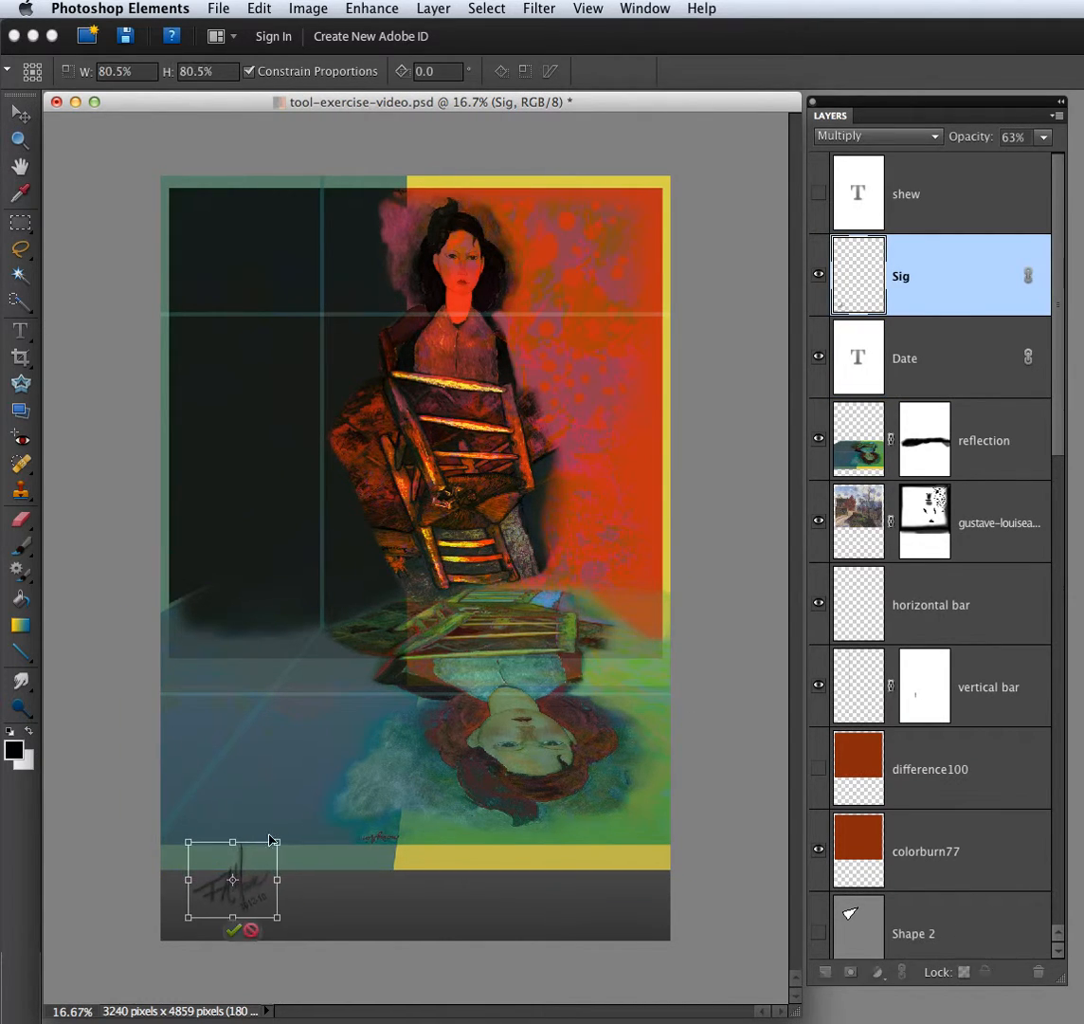
{"action": "key", "text": "Return"}
{"action": "key", "text": "m"}
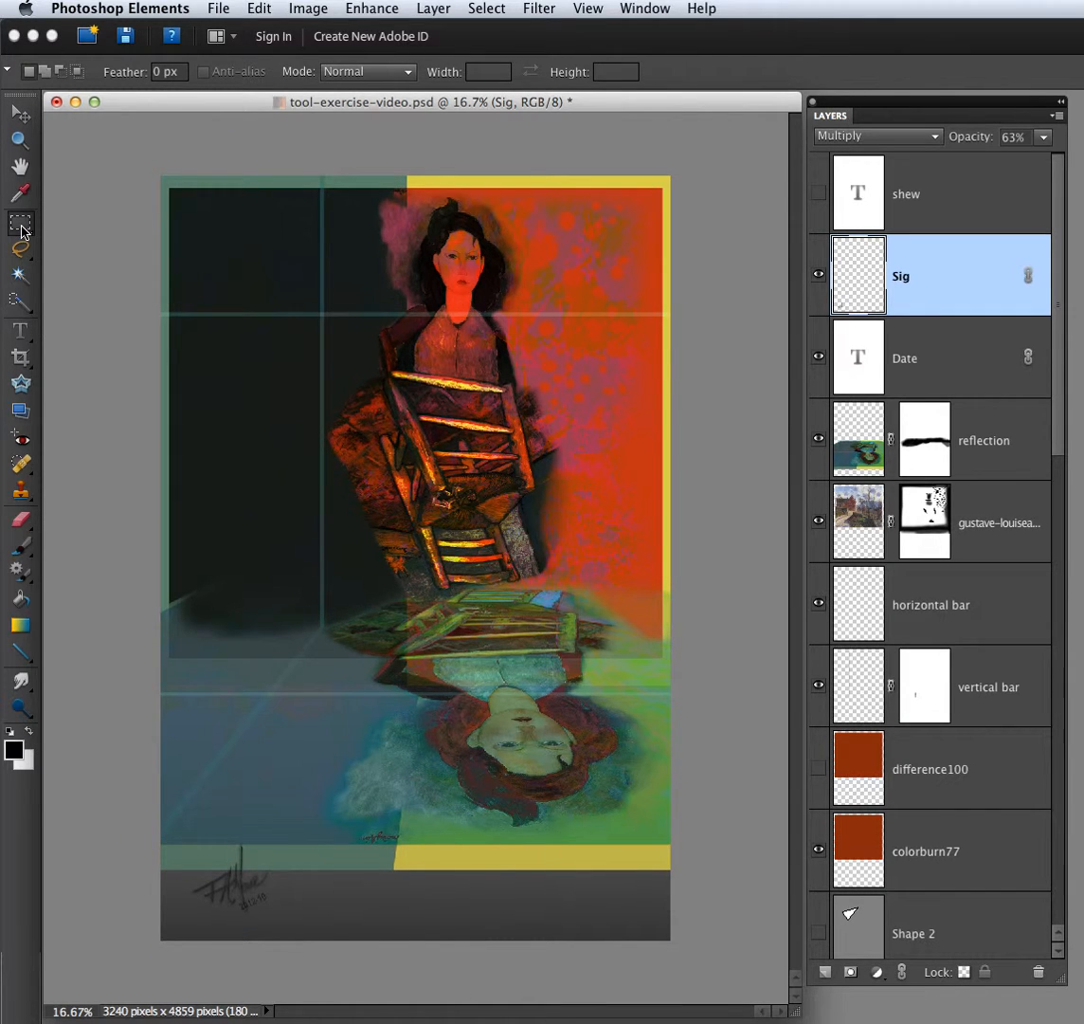
Save the document and a PNG copy named tool-exercise_reflection.png in the tools-exercise folder, replacing the existing file
{"action": "left_click", "coordinate": [218, 7]}
{"action": "left_click", "coordinate": [242, 167]}
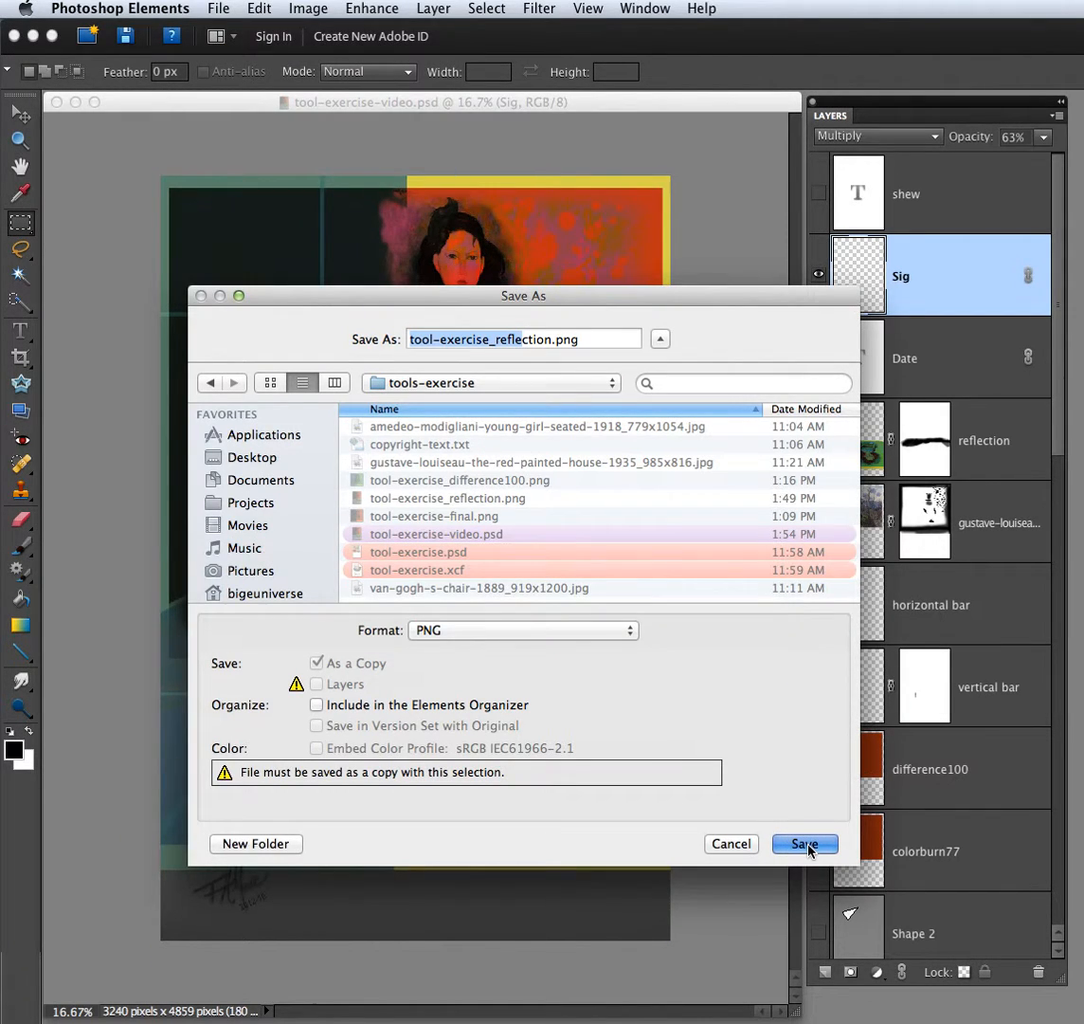
{"action": "left_click", "coordinate": [807, 843]}
{"action": "left_click", "coordinate": [678, 419]}
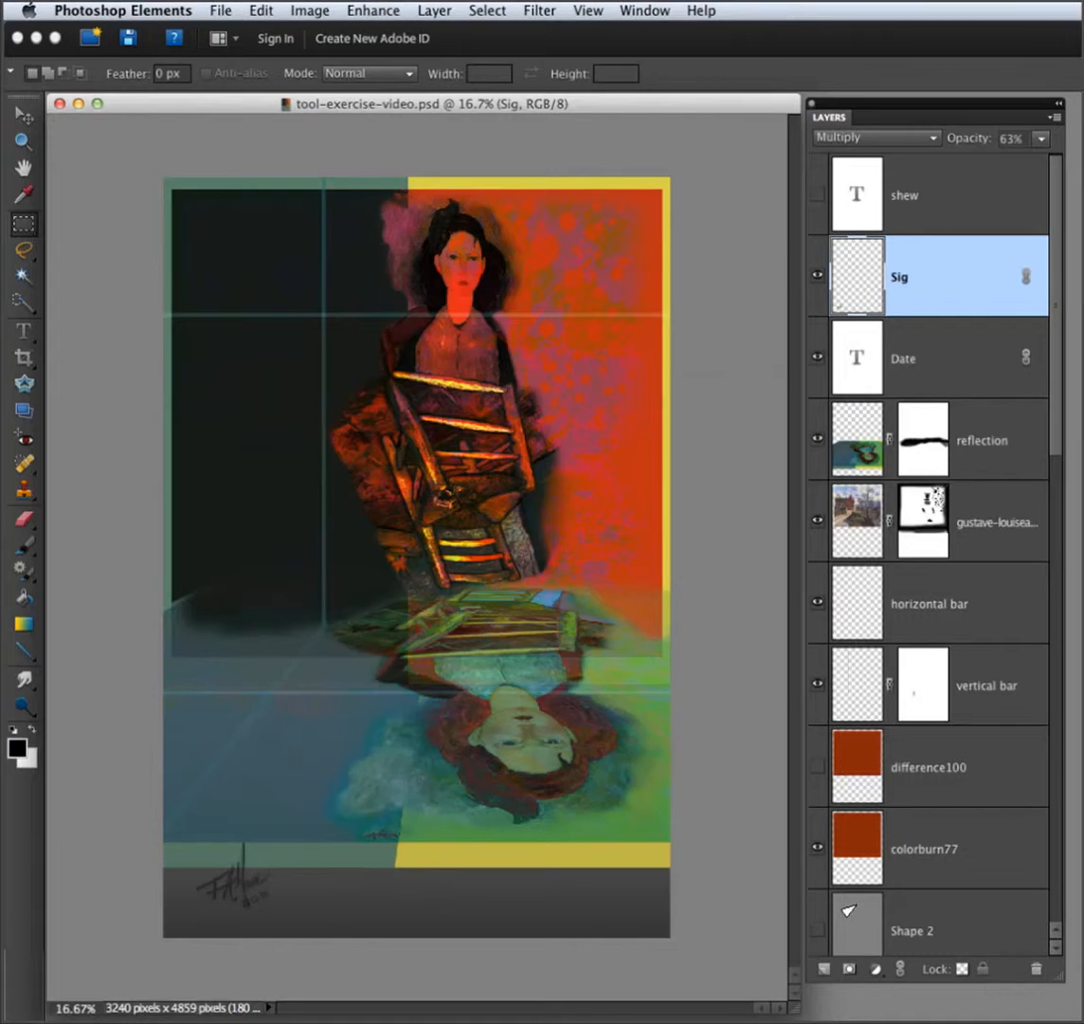